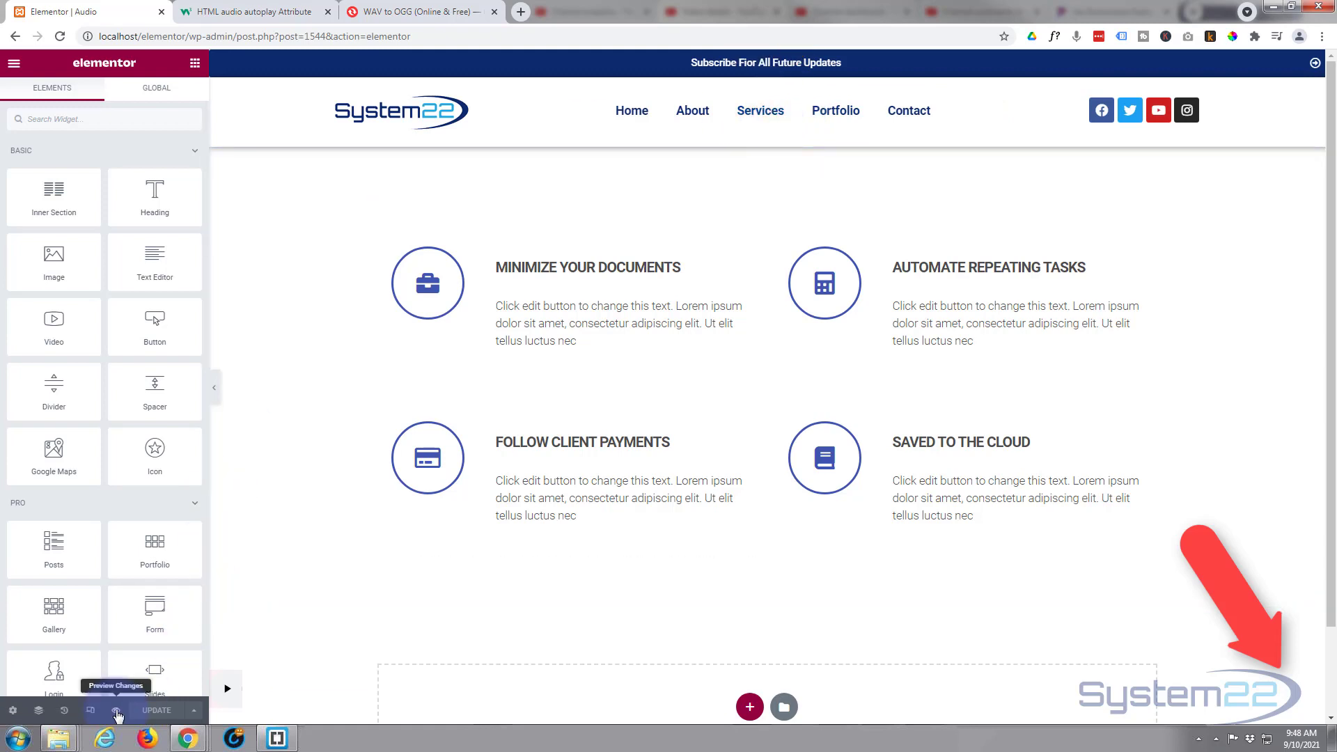
- Preview the page, then delete the section holding the four feature icon boxes
{"action": "left_click", "coordinate": [116, 711]}
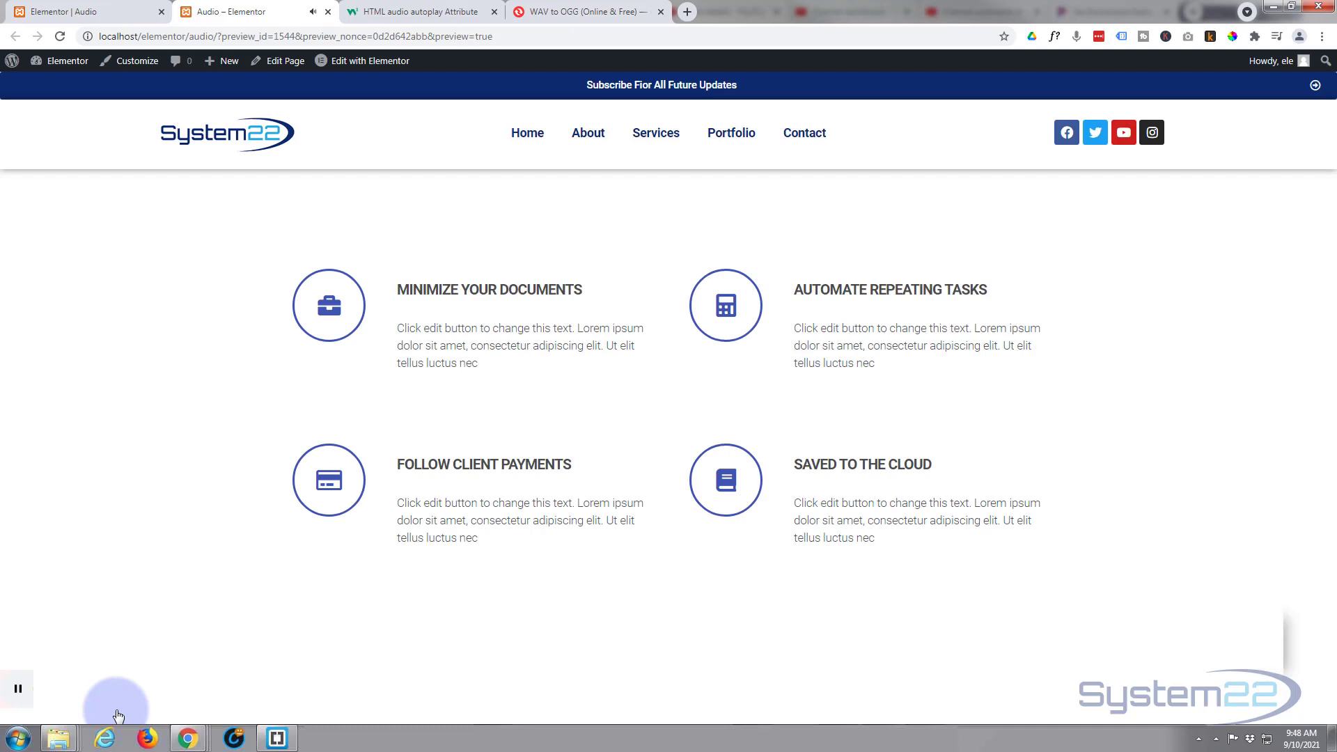
{"action": "left_click", "coordinate": [328, 12]}
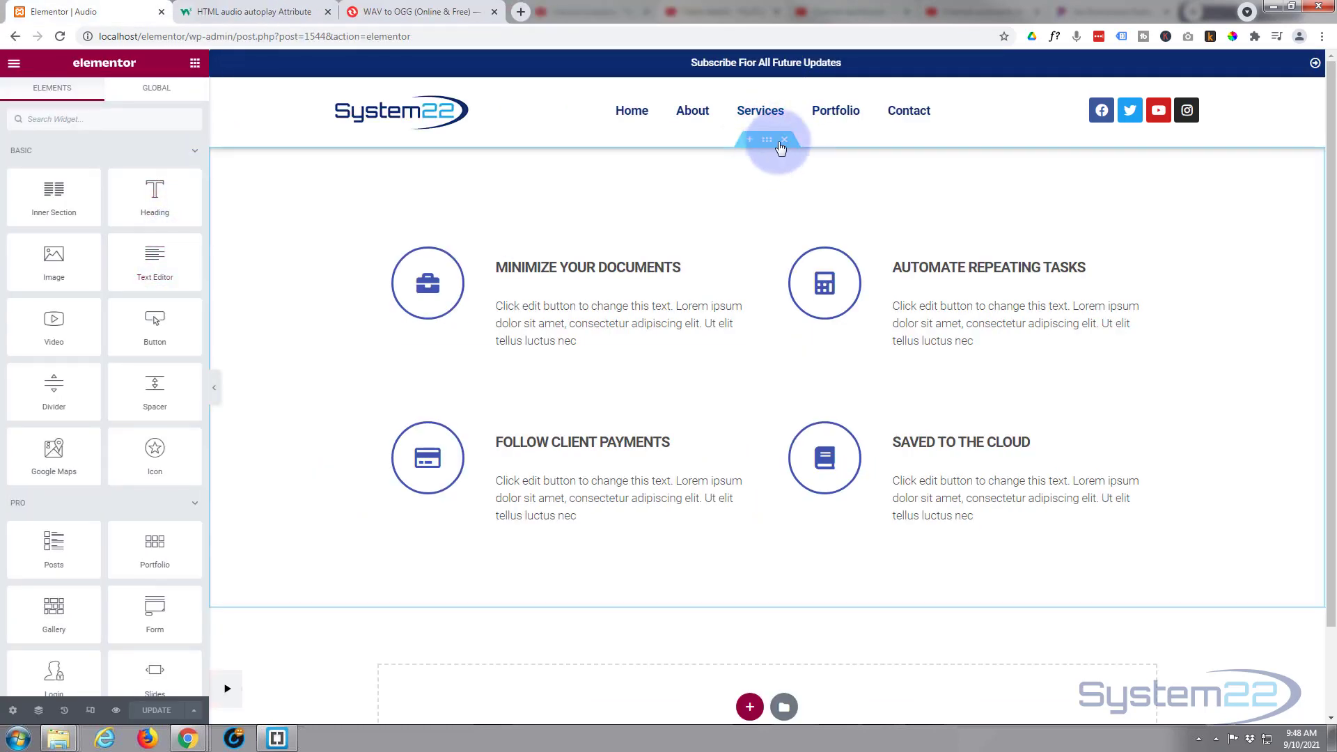
{"action": "left_click", "coordinate": [786, 141]}
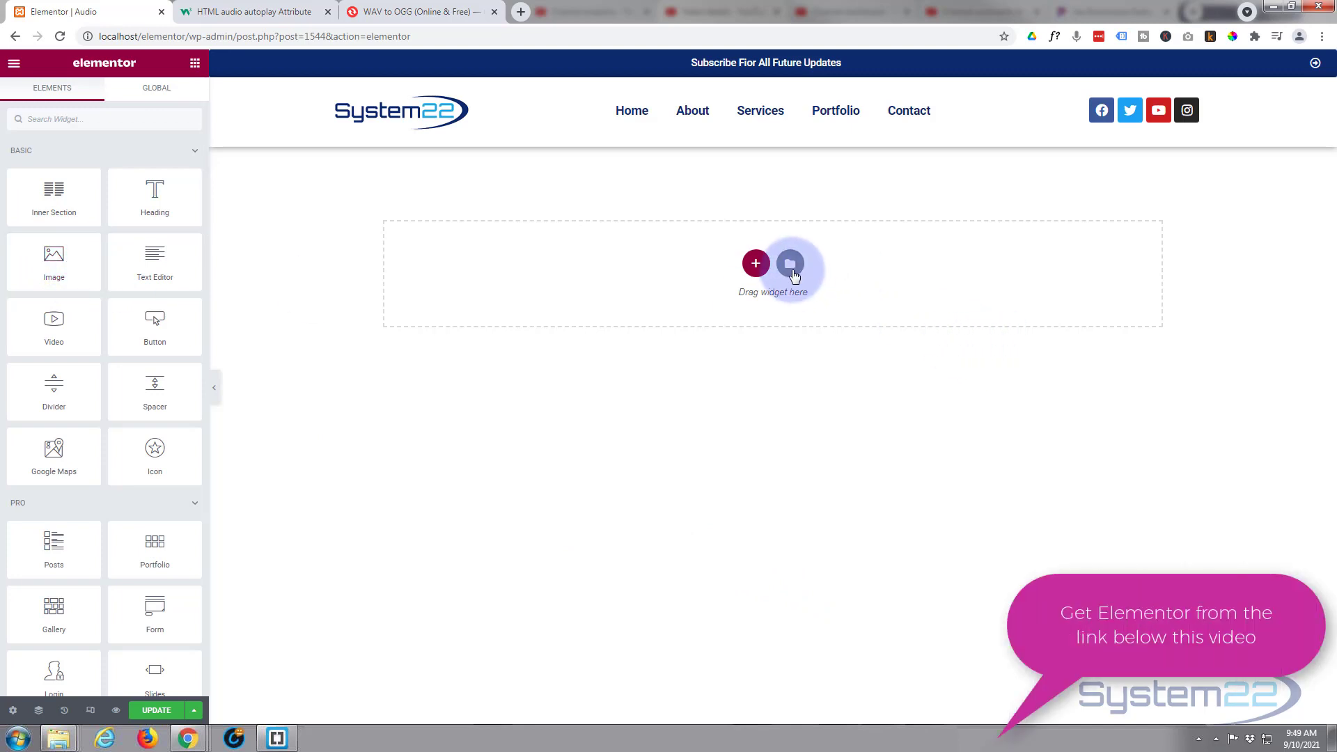
- Insert the saved 'services' template from My Templates to restore the four feature boxes
{"action": "left_click", "coordinate": [794, 271]}
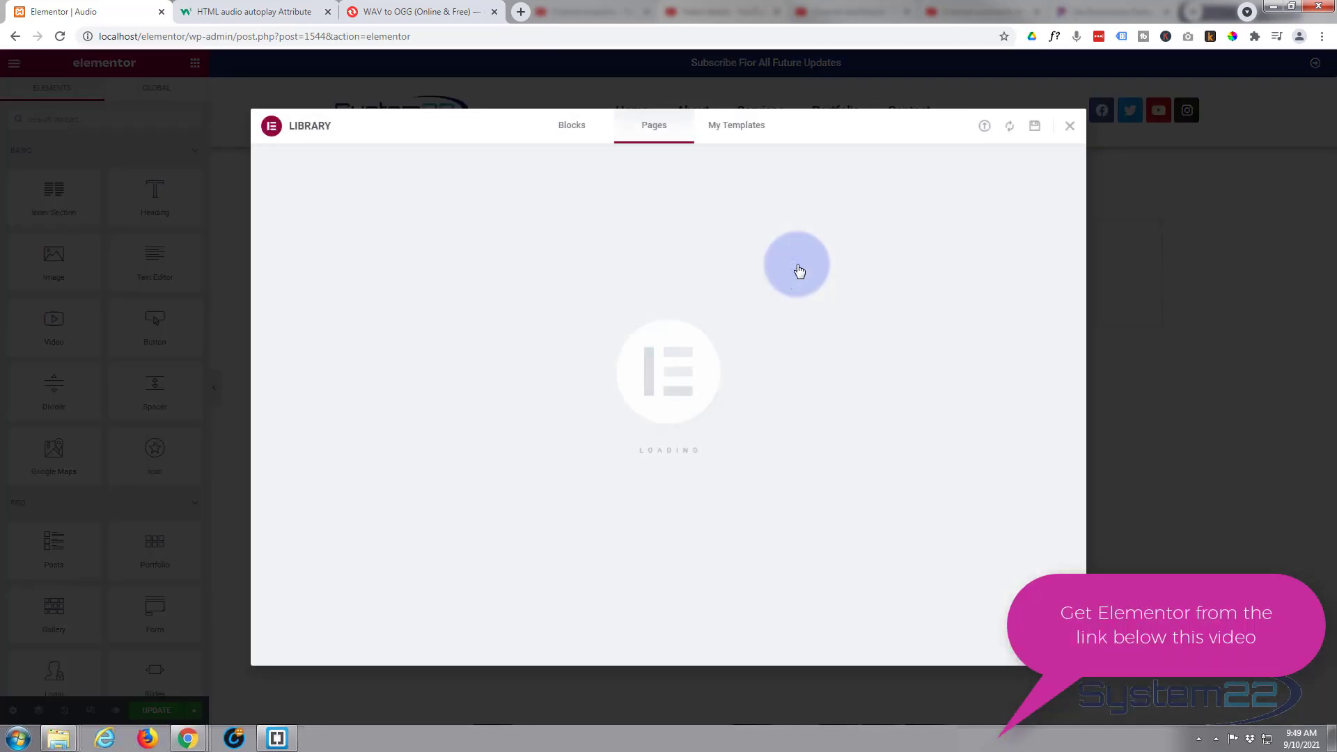
{"action": "left_click", "coordinate": [738, 126]}
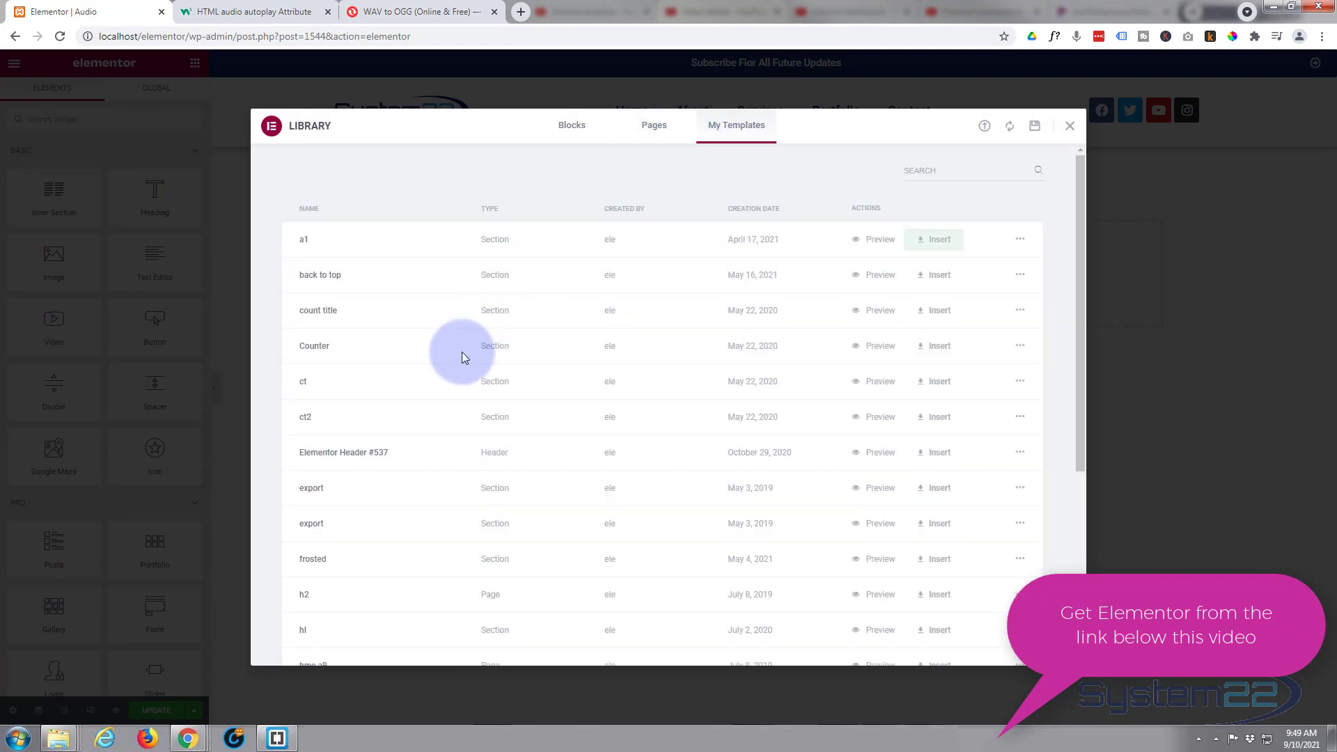
{"action": "scroll", "coordinate": [417, 519], "scroll_direction": "down", "scroll_amount": 4}
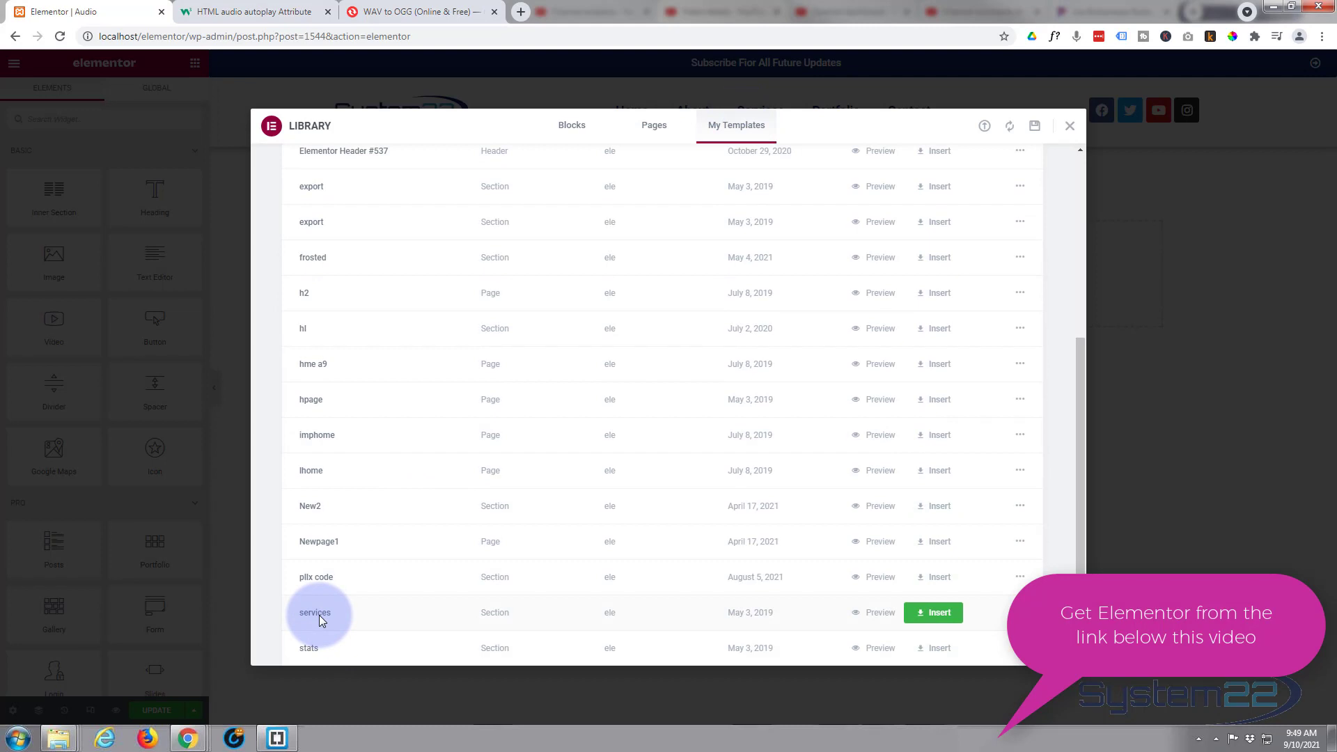
{"action": "left_click", "coordinate": [930, 612]}
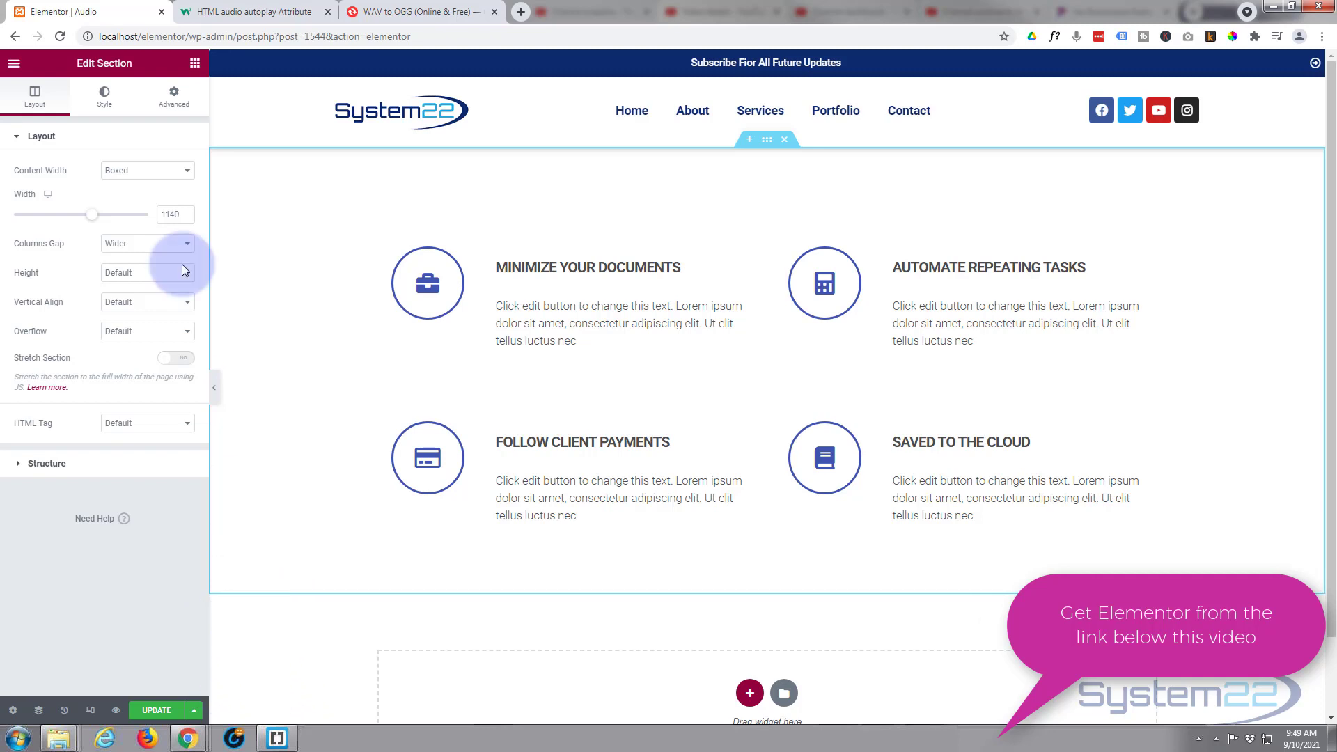
- Drag an HTML widget from the widget panel to beneath the Follow Client Payments box
{"action": "left_click", "coordinate": [195, 64]}
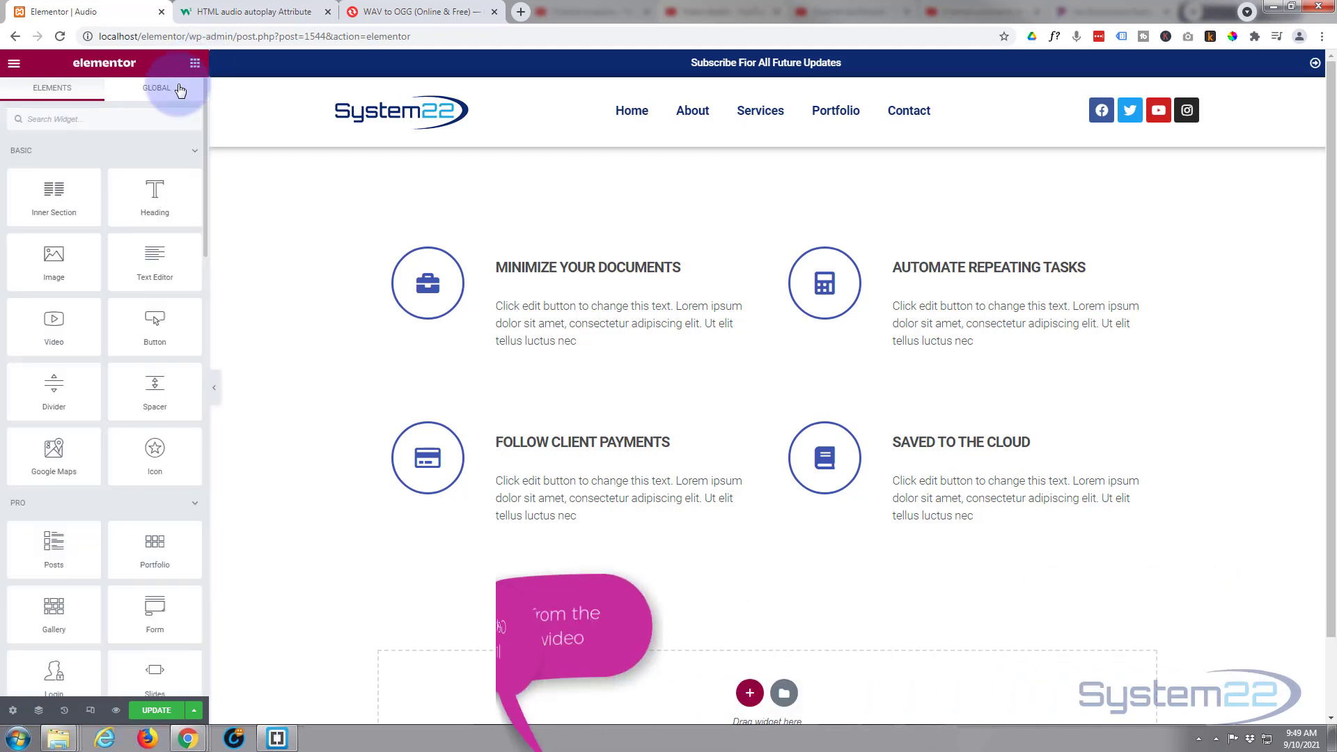
{"action": "scroll", "coordinate": [87, 327], "scroll_direction": "down", "scroll_amount": 6}
{"action": "scroll", "coordinate": [85, 328], "scroll_direction": "down", "scroll_amount": 13}
{"action": "scroll", "coordinate": [86, 328], "scroll_direction": "down", "scroll_amount": 2}
{"action": "left_click_drag", "start_coordinate": [60, 477], "coordinate": [659, 525]}
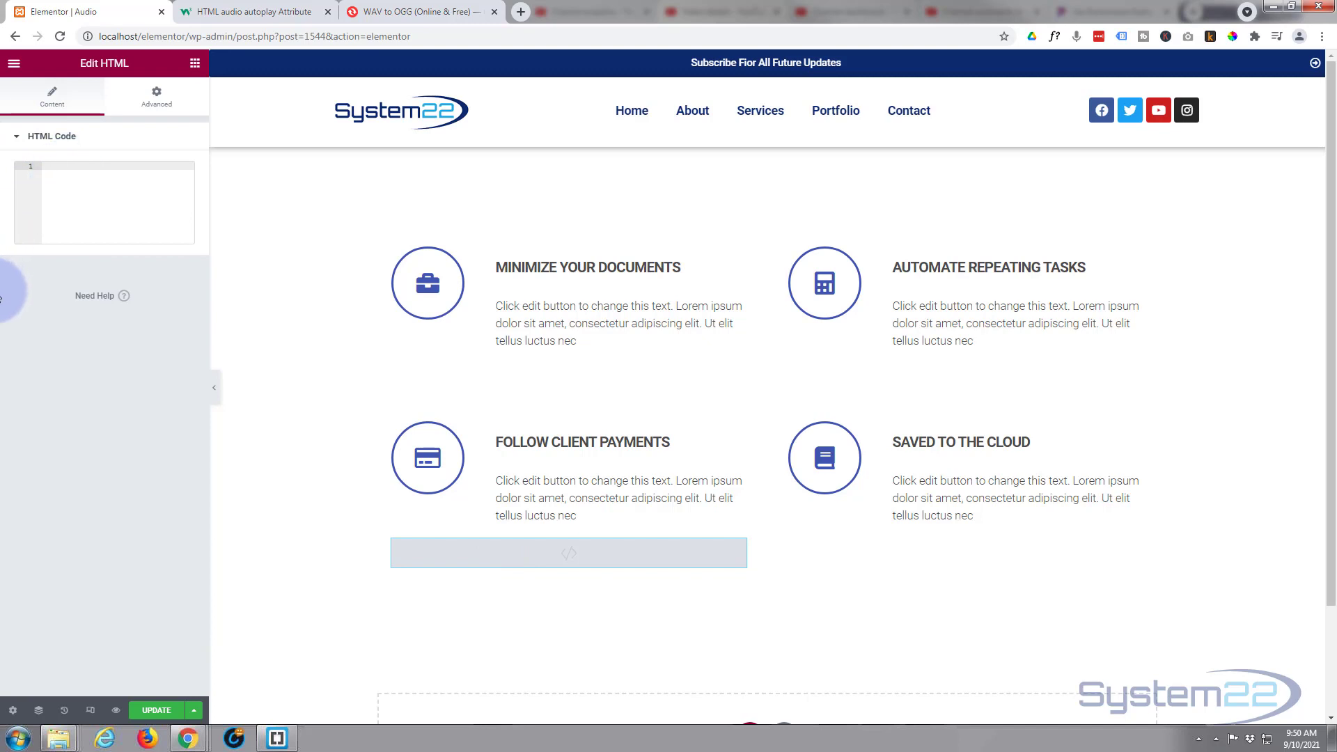
- Copy the W3Schools audio autoplay example code and paste it into the HTML widget
{"action": "left_click", "coordinate": [233, 13]}
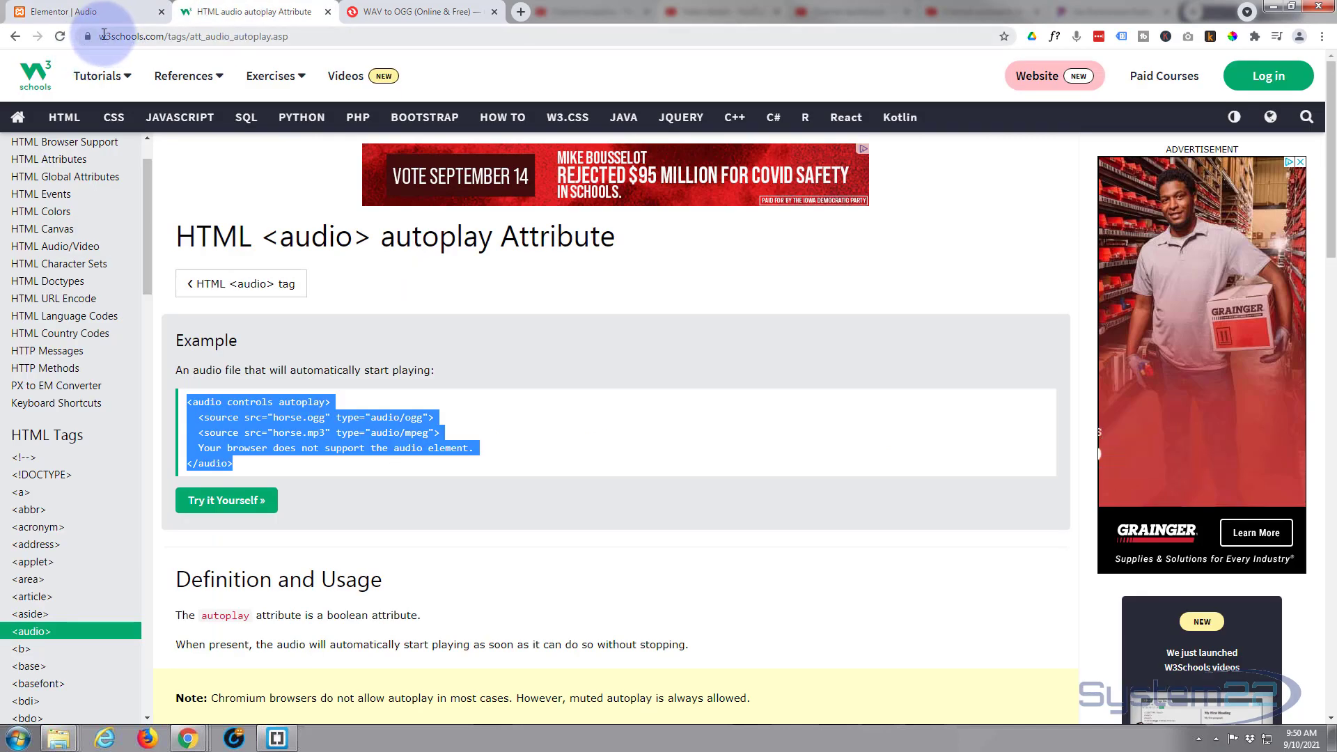
{"action": "mouse_move", "coordinate": [105, 35]}
{"action": "left_mouse_down"}
{"action": "mouse_move", "coordinate": [281, 32]}
{"action": "mouse_move", "coordinate": [130, 35]}
{"action": "left_mouse_up"}
{"action": "left_click", "coordinate": [130, 35]}
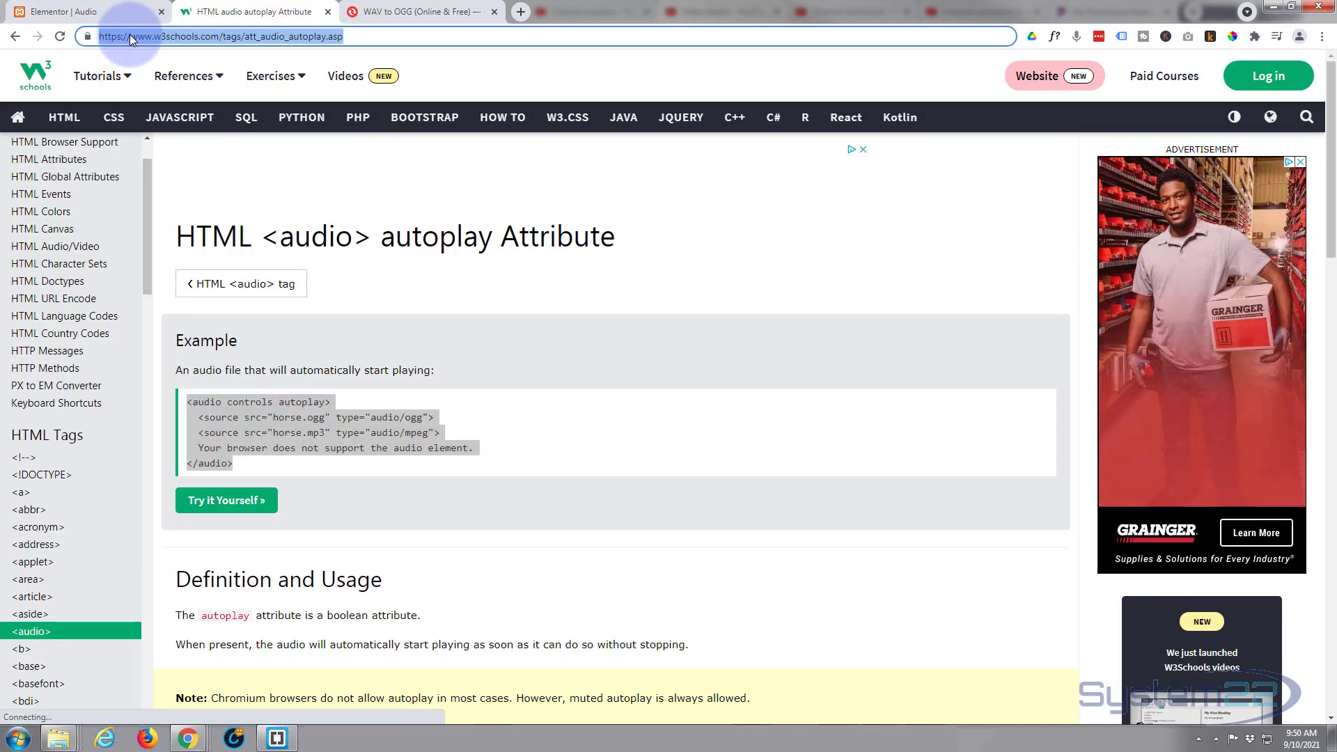
{"action": "left_click", "coordinate": [233, 415]}
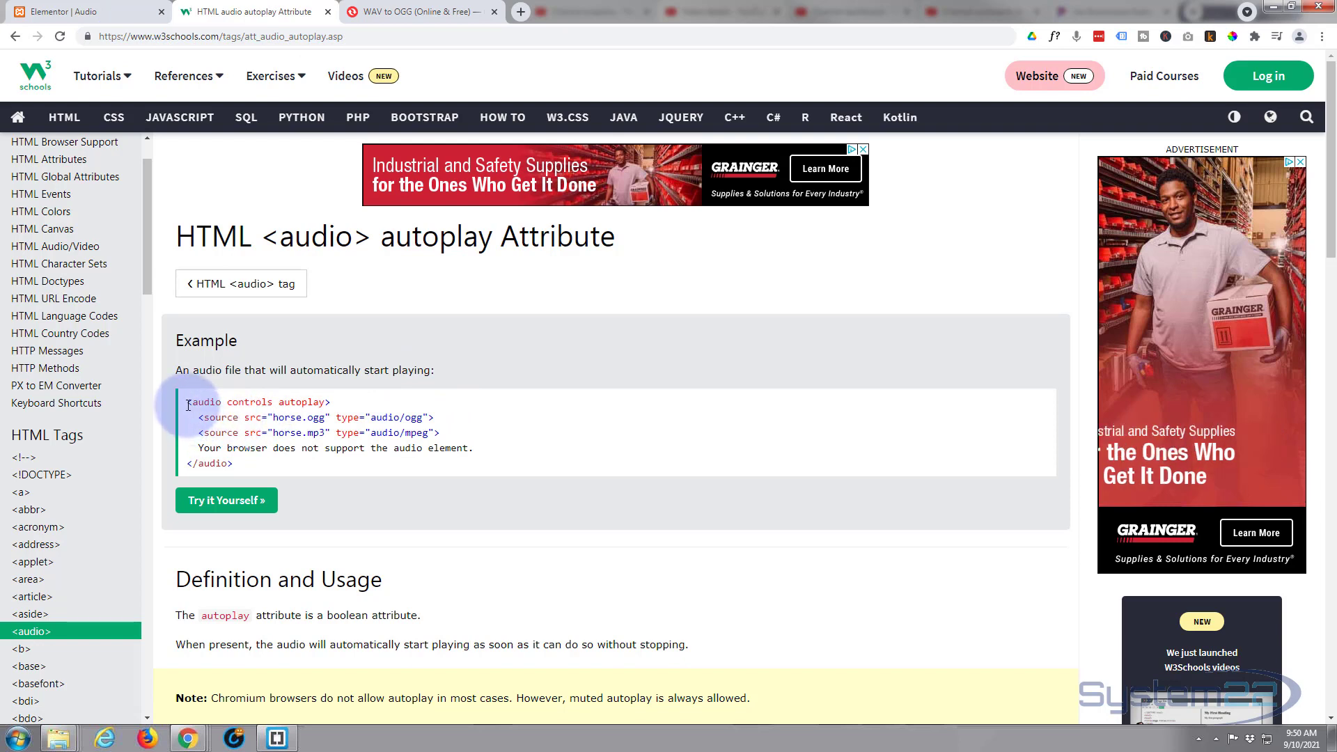
{"action": "left_click_drag", "start_coordinate": [189, 402], "coordinate": [248, 466]}
{"action": "key", "text": "ctrl+c"}
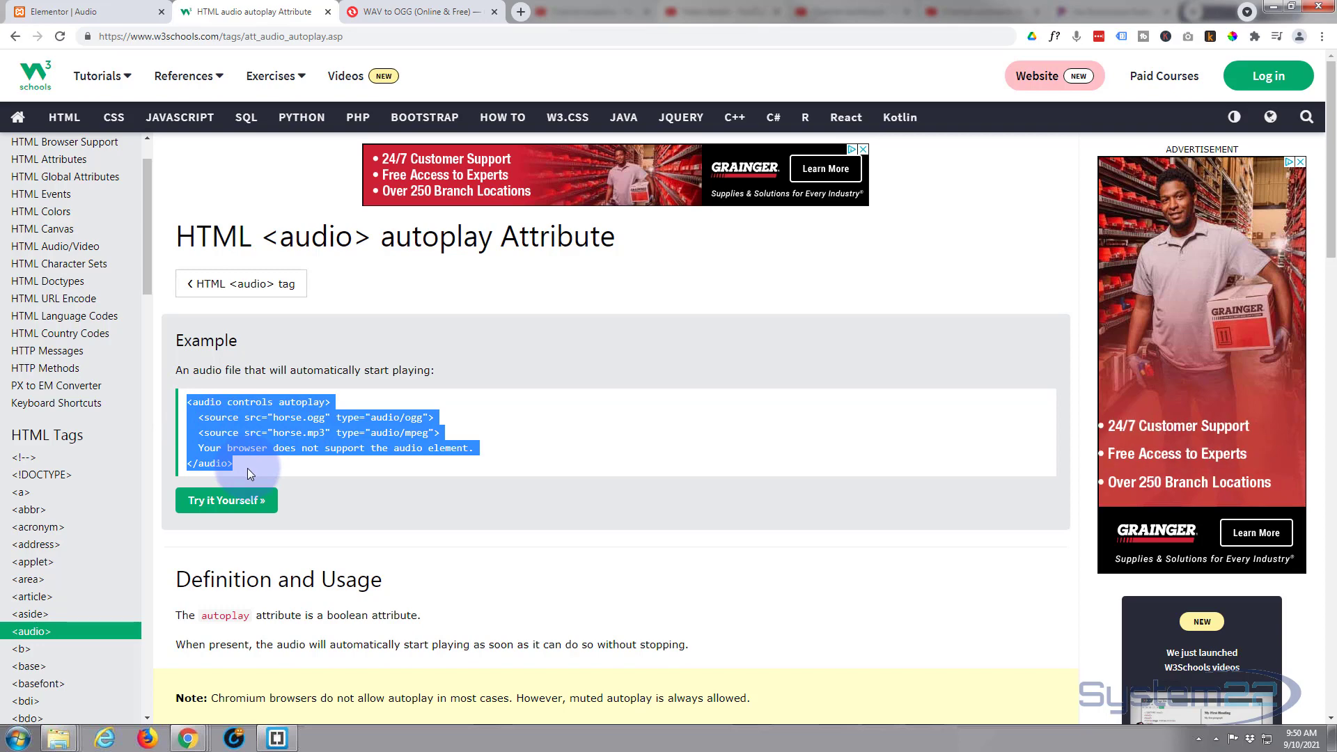
{"action": "left_click", "coordinate": [77, 13]}
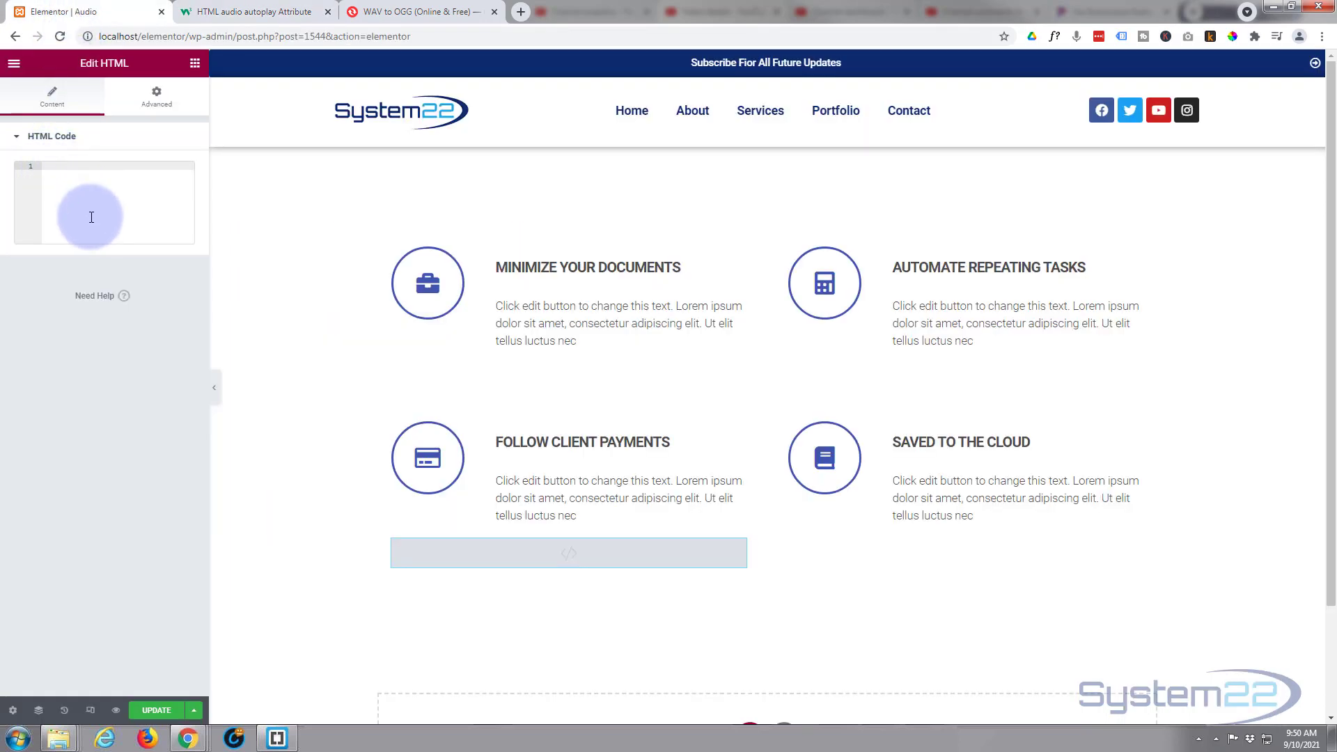
{"action": "key", "text": "ctrl+v"}
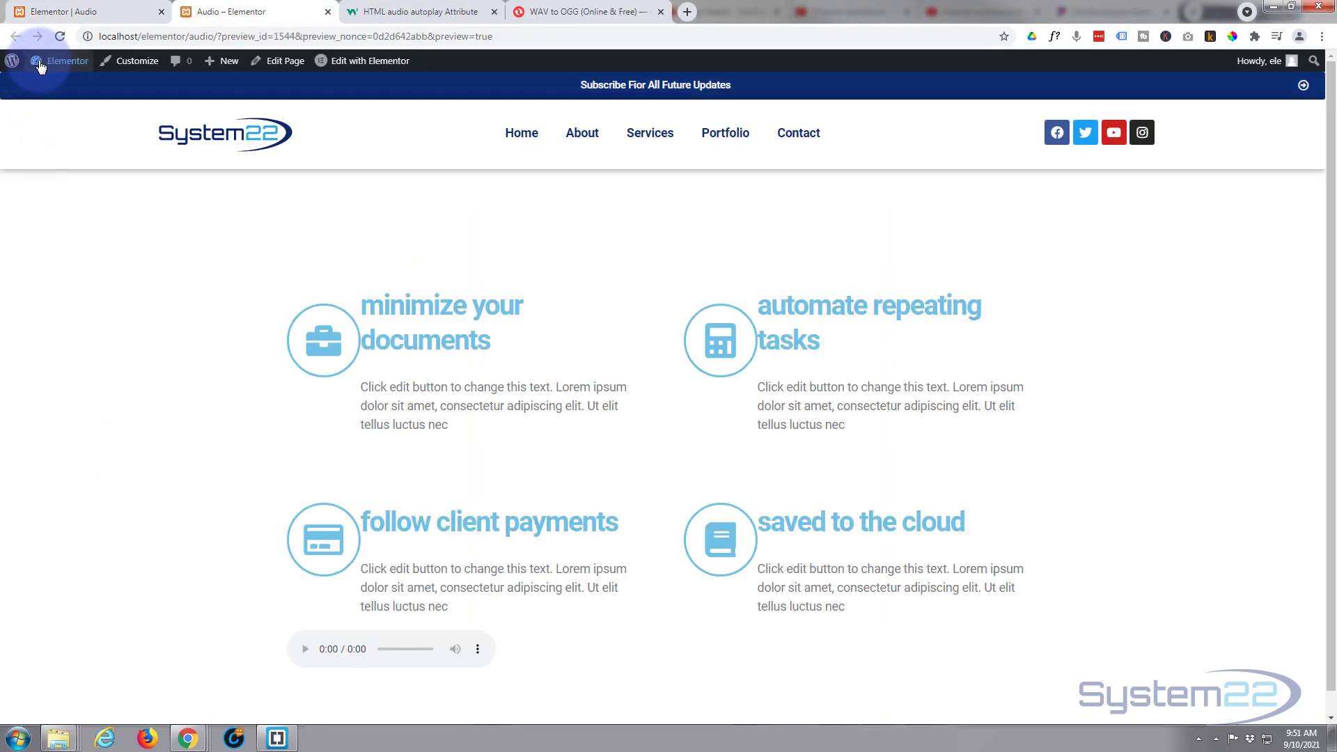
- Upload the Diva wav audio file to the WordPress Media Library
{"action": "left_click", "coordinate": [41, 64]}
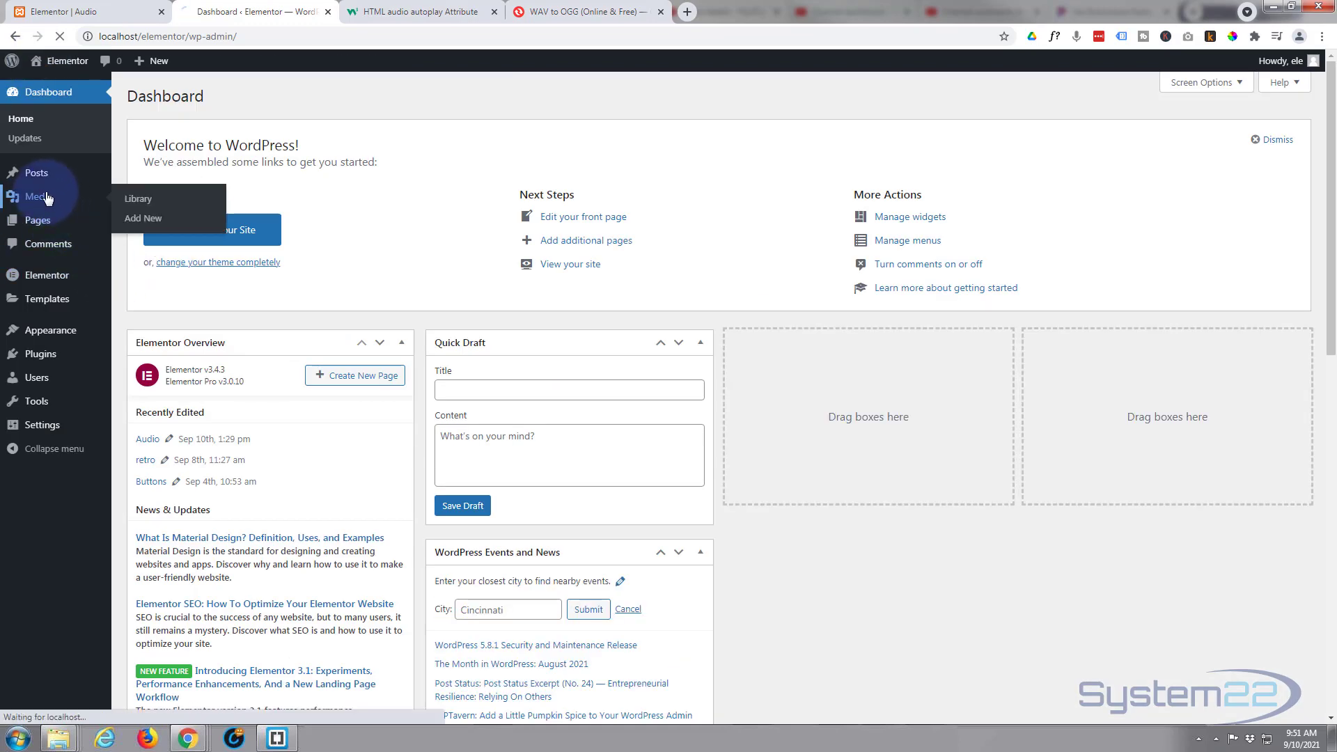
{"action": "left_click", "coordinate": [48, 199]}
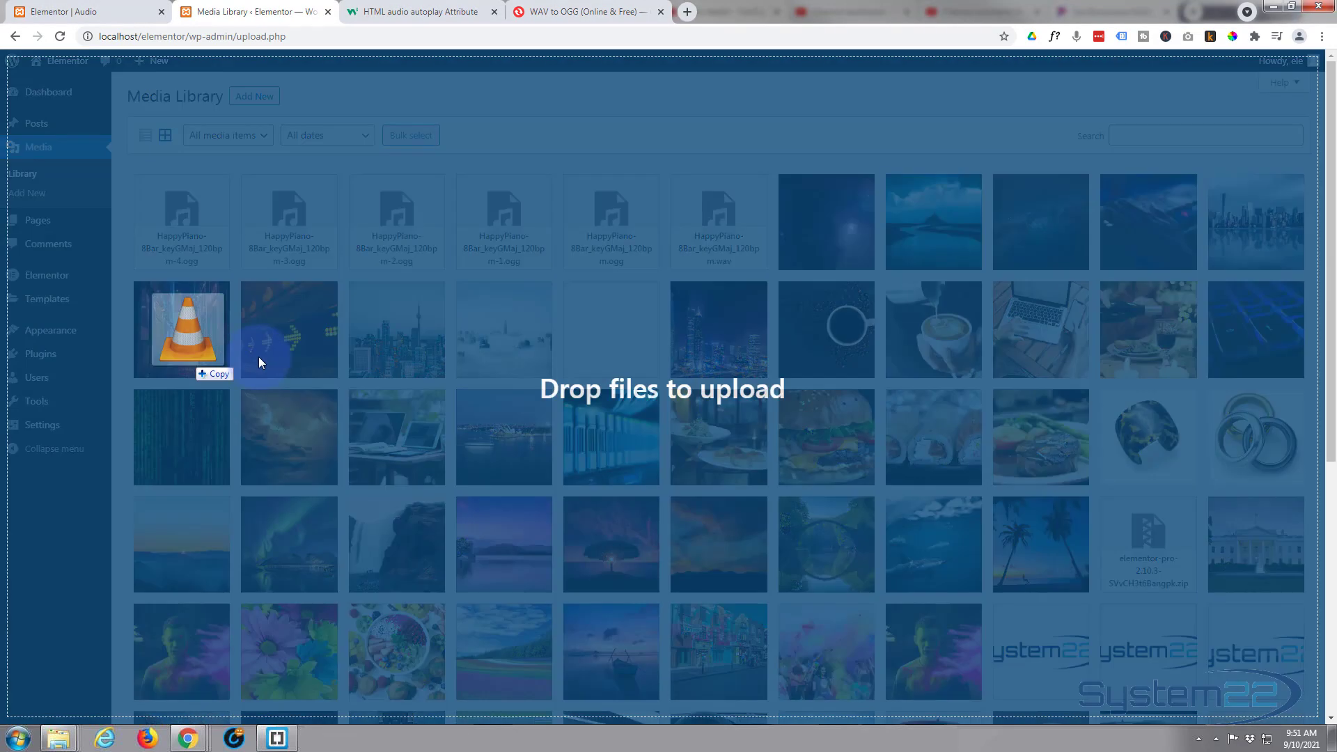
{"action": "left_click_drag", "start_coordinate": [257, 356], "coordinate": [283, 311]}
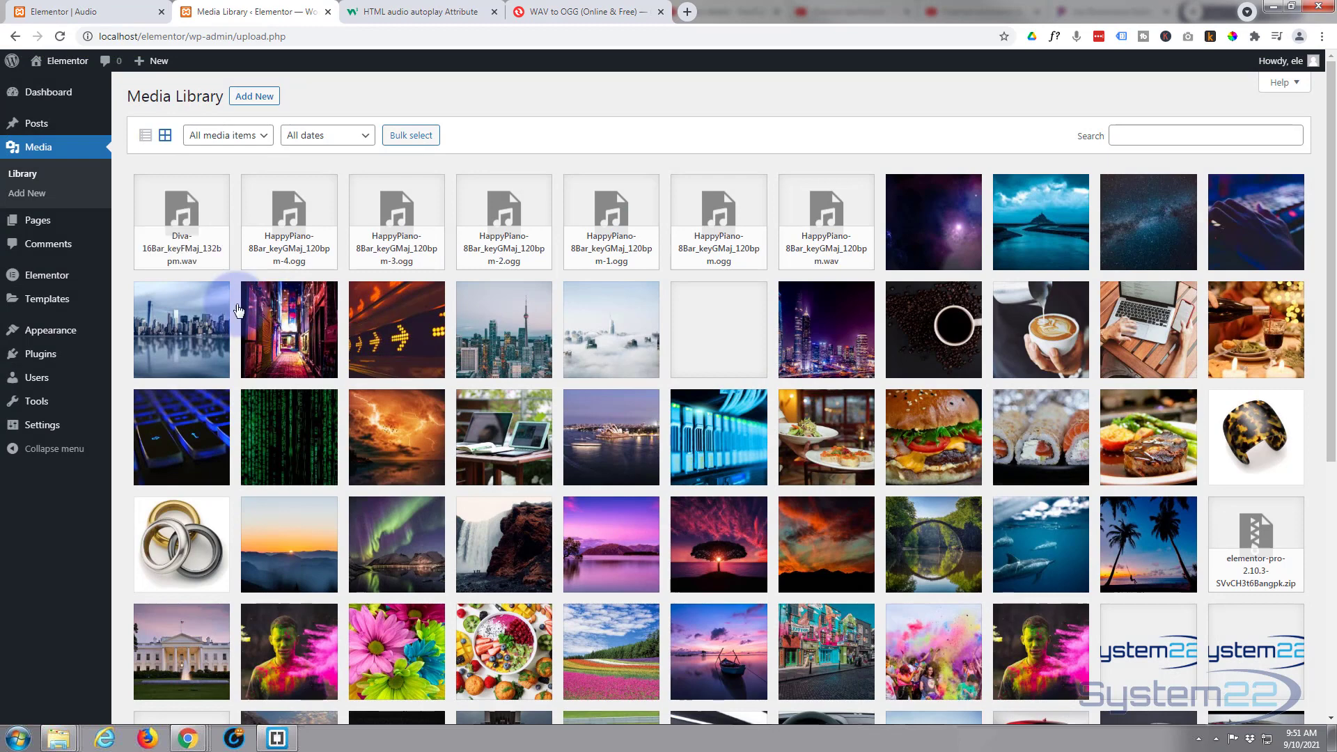
- Copy the Diva wav file's URL from its attachment details and return to Elementor
{"action": "left_click", "coordinate": [211, 197]}
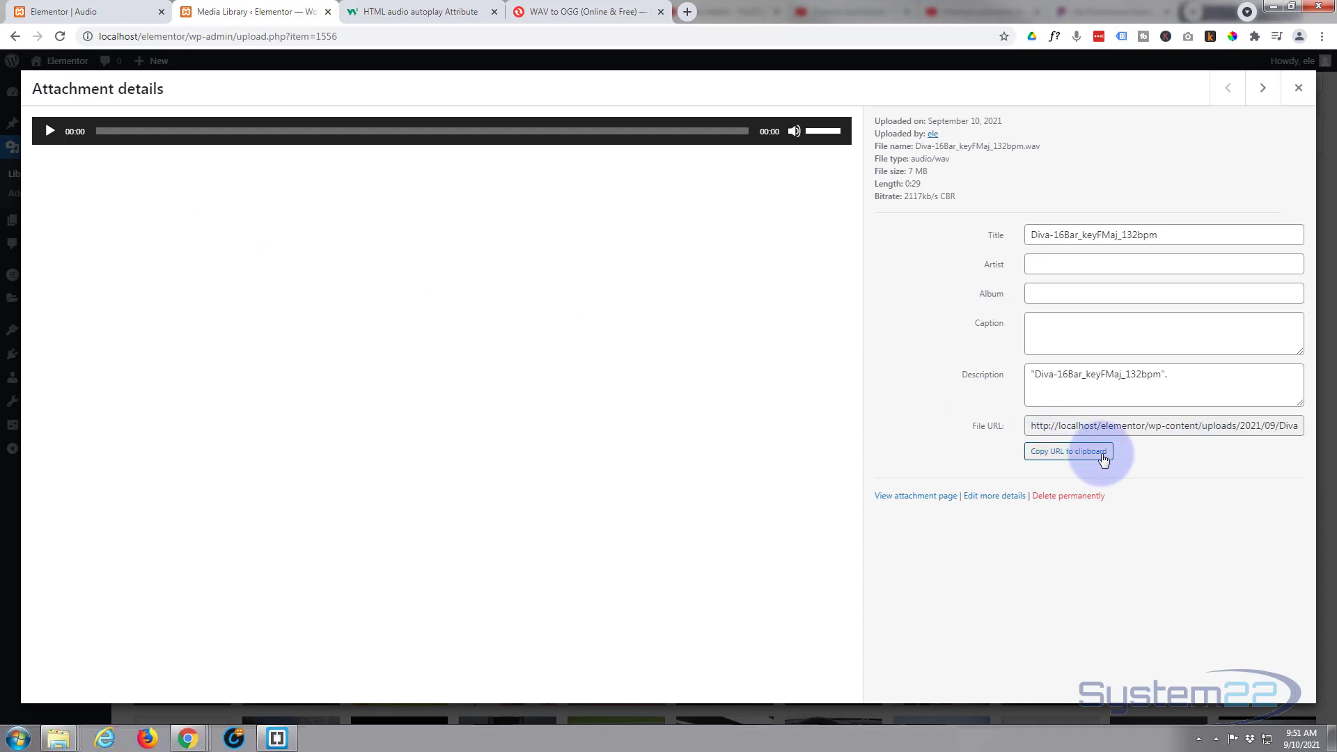
{"action": "left_click_drag", "start_coordinate": [1029, 425], "coordinate": [1202, 426]}
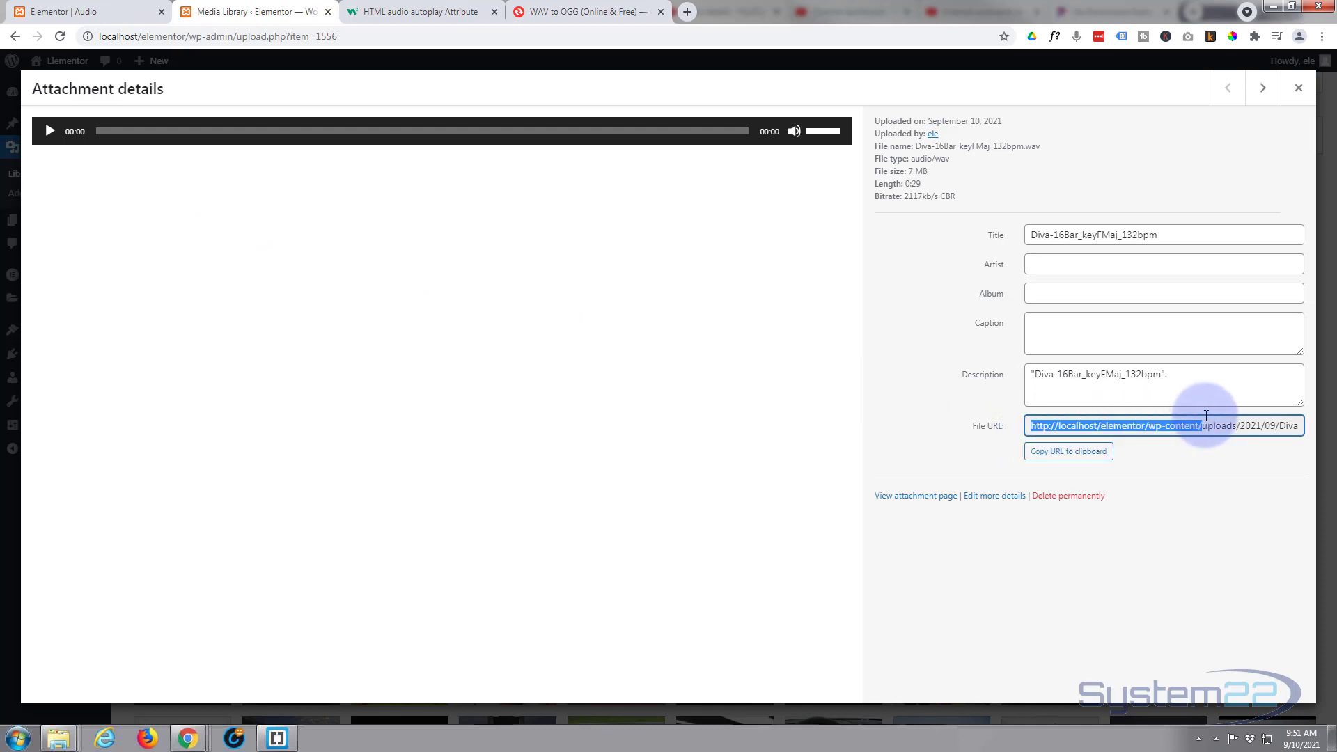
{"action": "left_click", "coordinate": [1070, 457]}
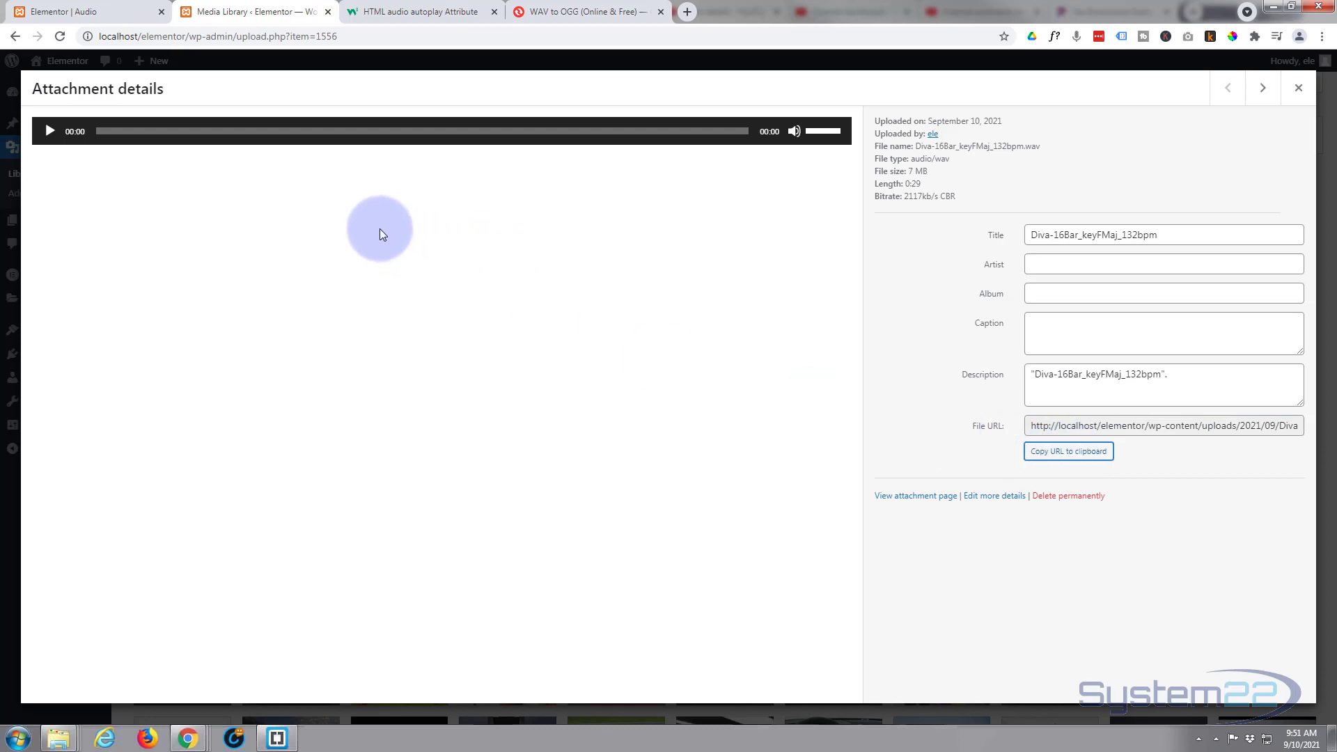
{"action": "left_click", "coordinate": [64, 12]}
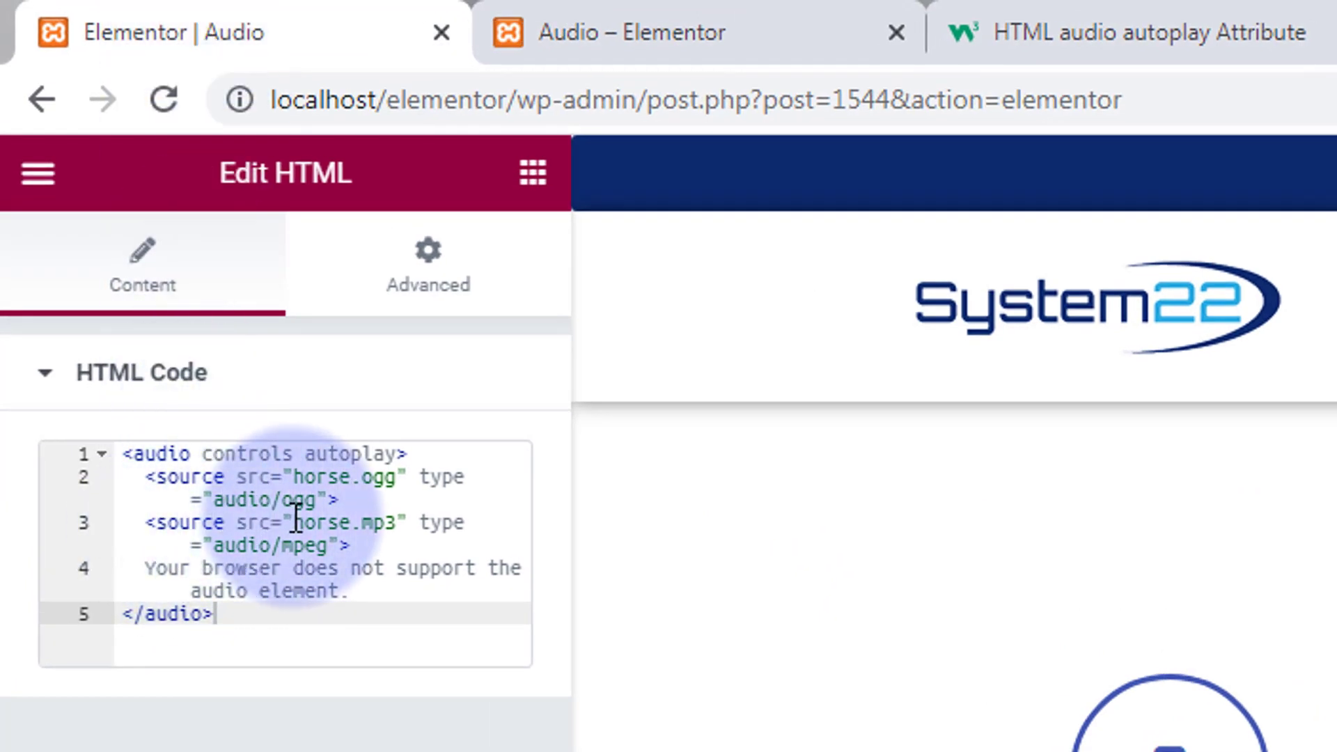
- Replace horse.mp3 with the uploaded wav URL, set type audio/wav, and pause playback
{"action": "left_click_drag", "start_coordinate": [293, 521], "coordinate": [398, 512]}
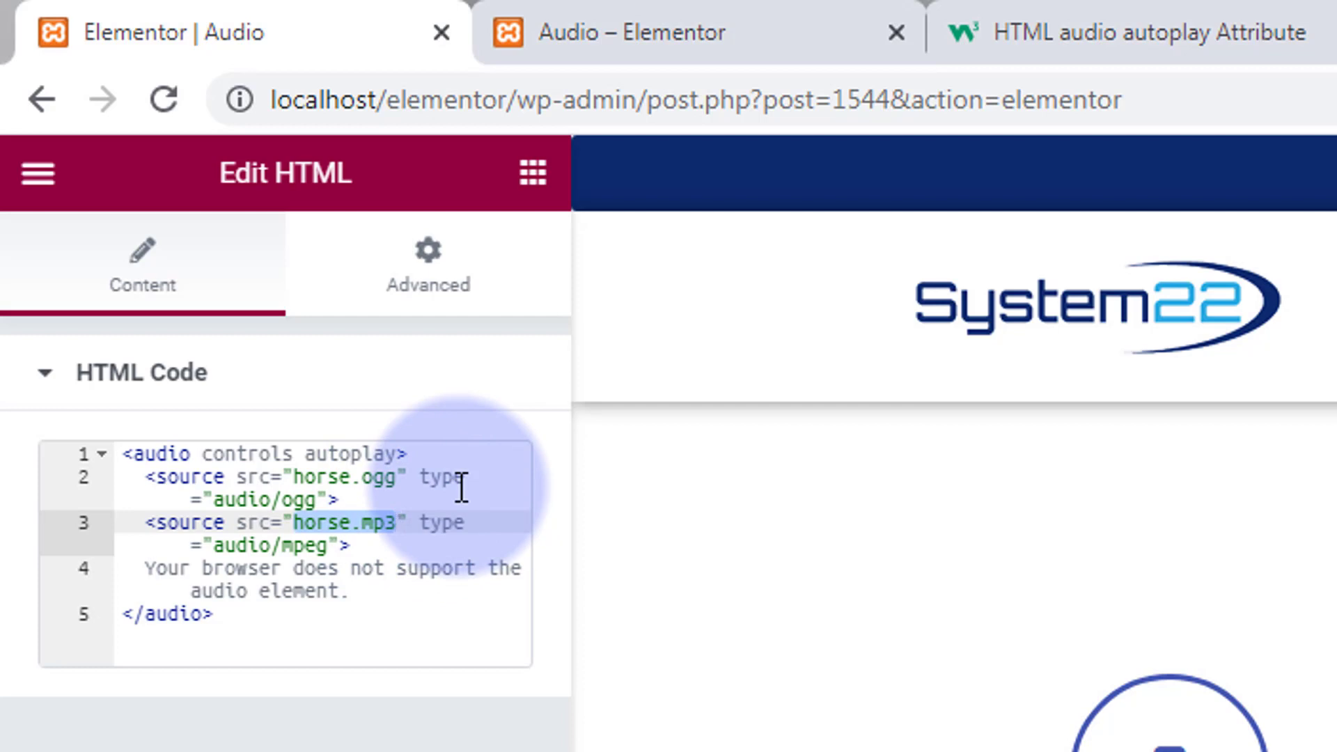
{"action": "key", "text": "ctrl+v"}
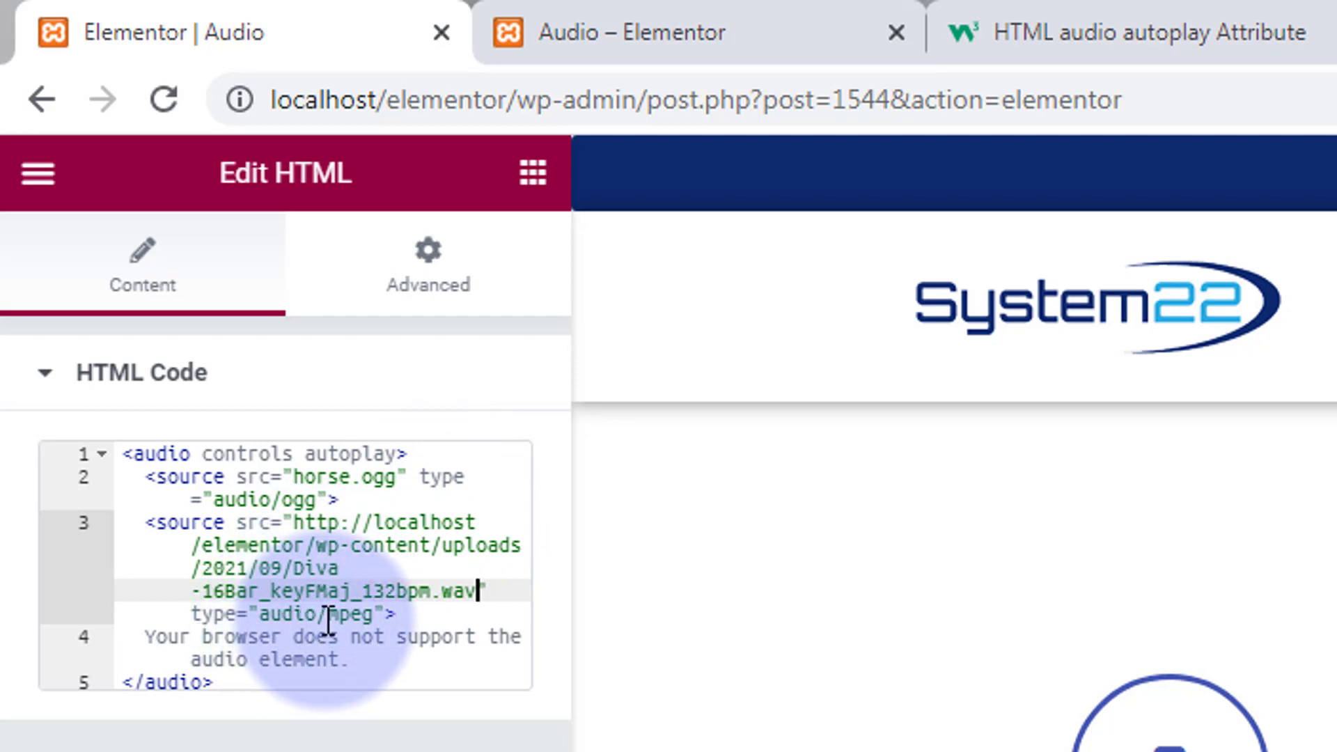
{"action": "double_click", "coordinate": [364, 612]}
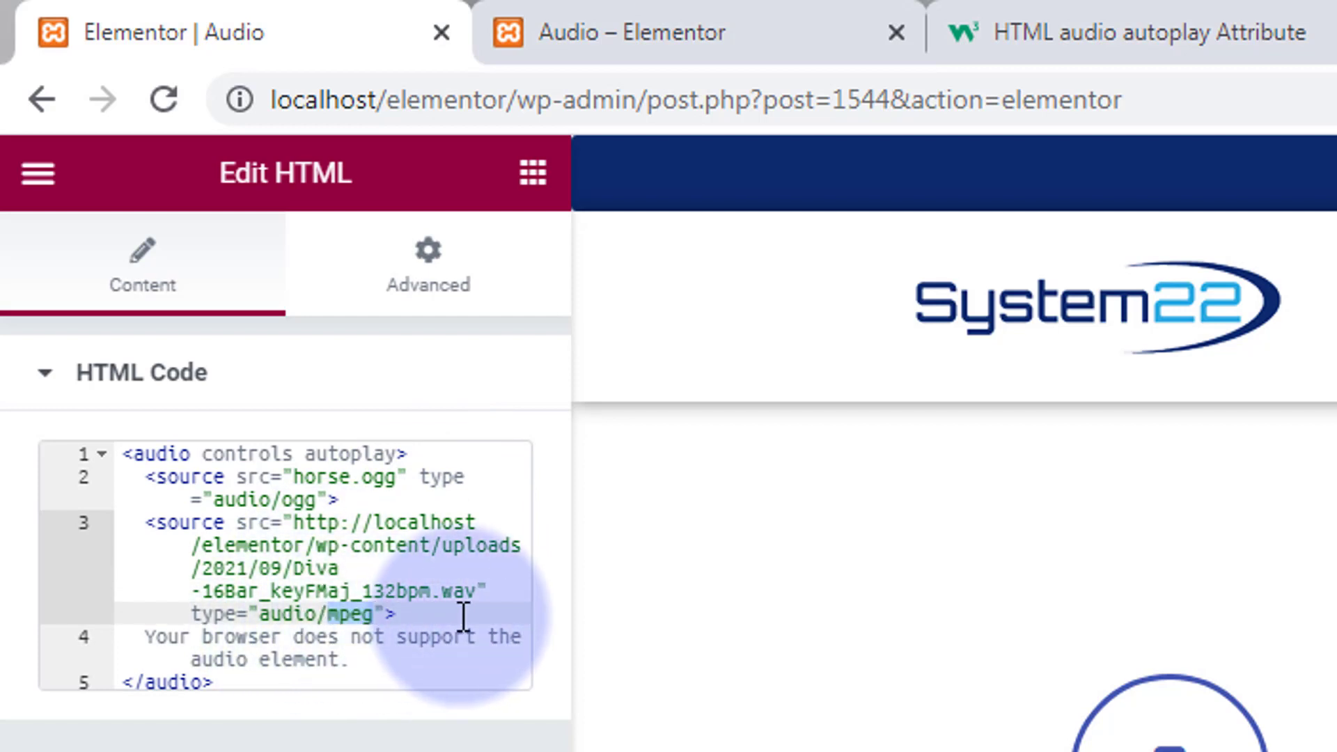
{"action": "type", "text": "wav"}
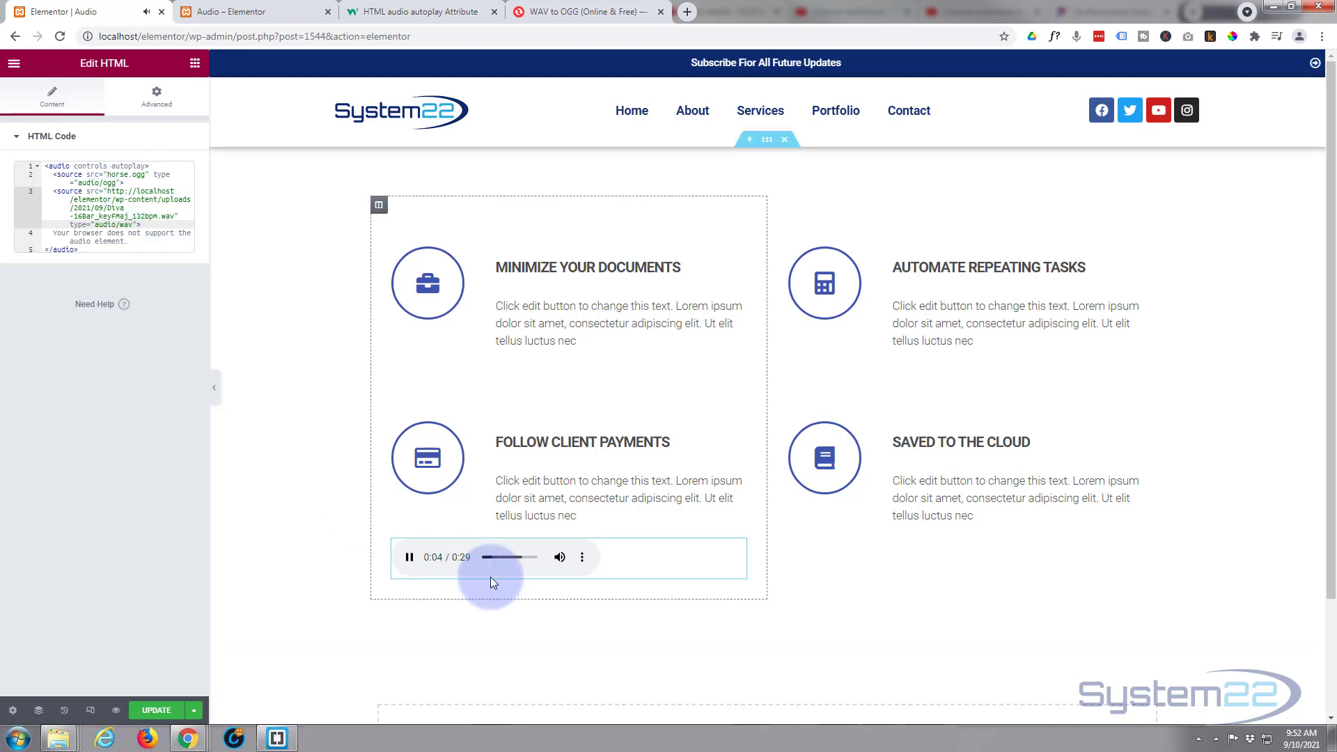
{"action": "left_click", "coordinate": [410, 557]}
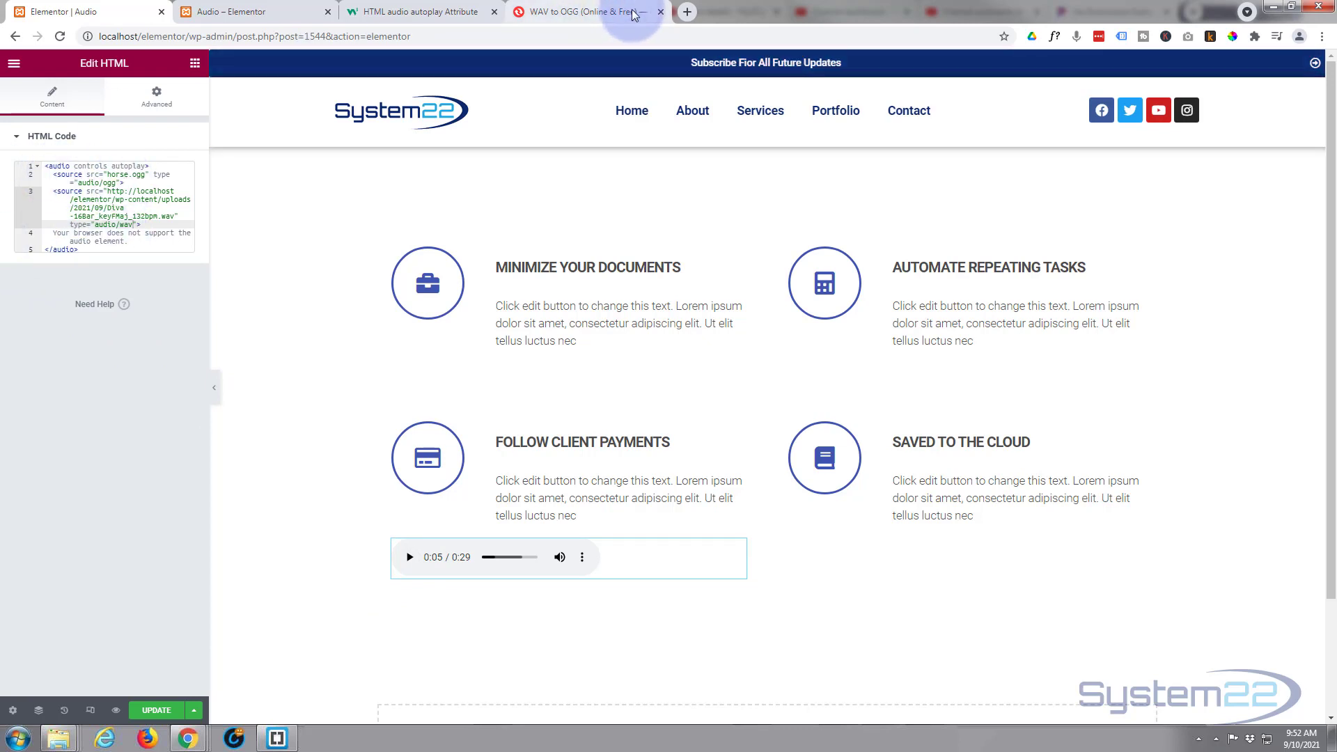
- On Convertio's WAV to OGG converter page, open the source format list
{"action": "left_click", "coordinate": [599, 13]}
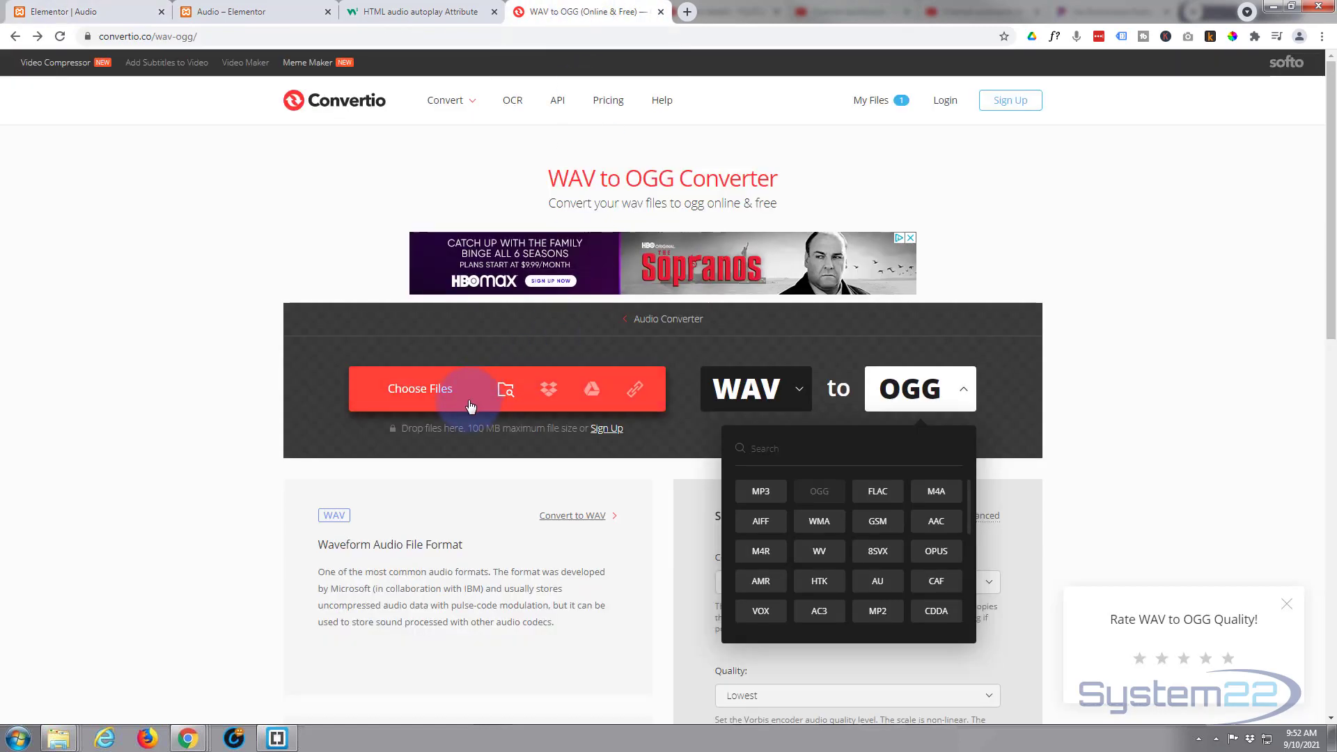
{"action": "left_click", "coordinate": [229, 41]}
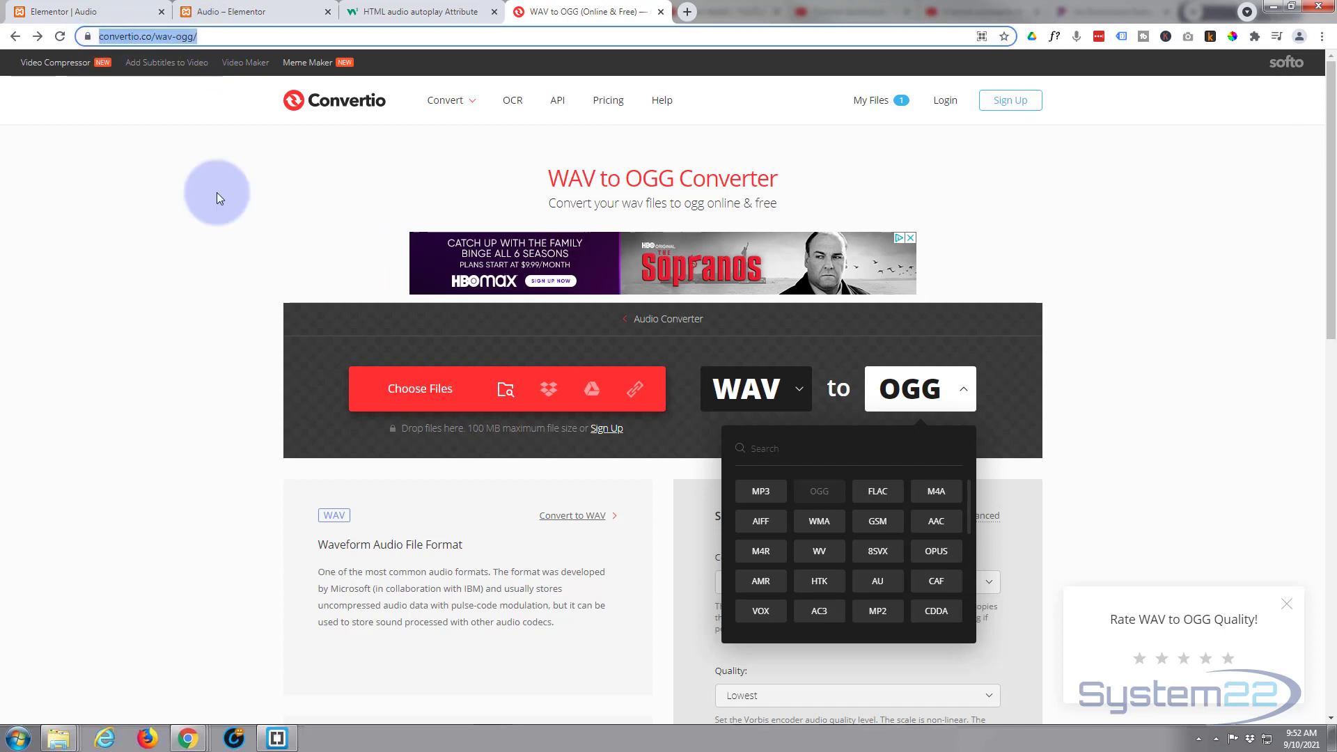
{"action": "left_click", "coordinate": [801, 390]}
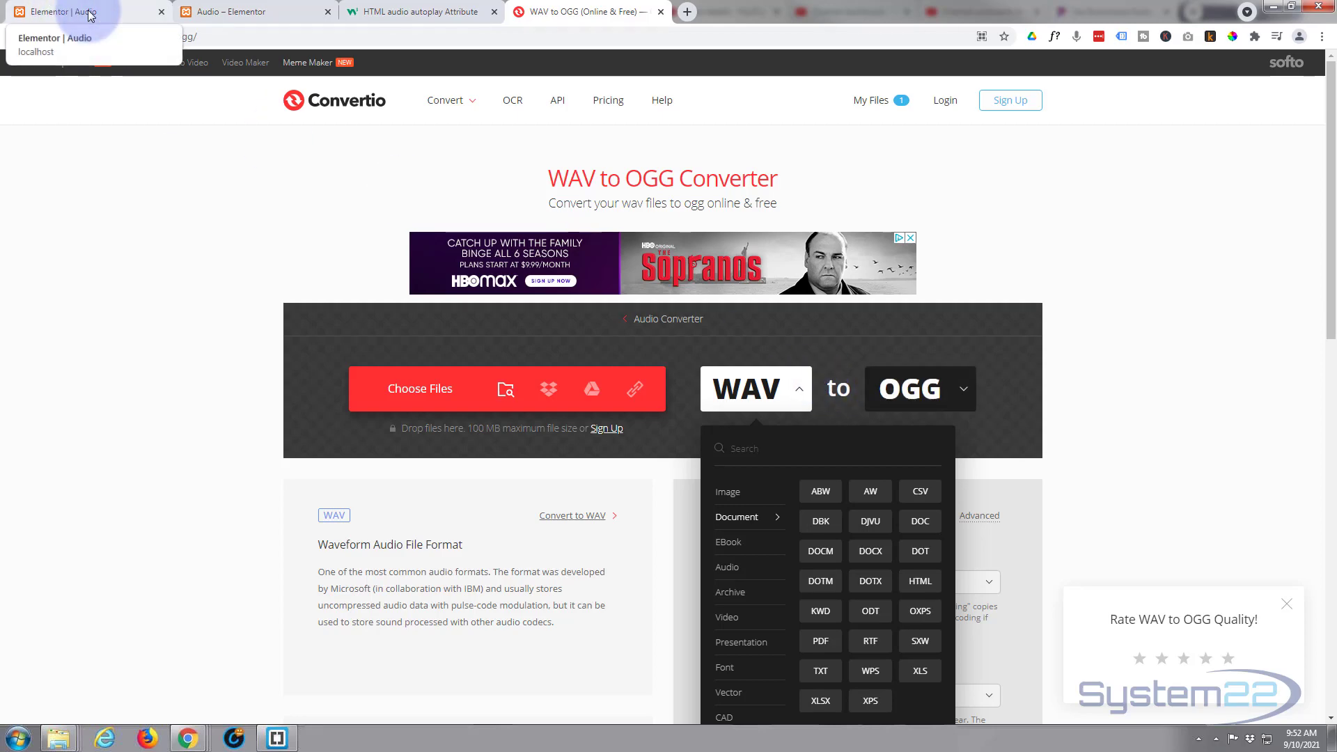
- Delete the horse.ogg source line and its leftover blank line from the widget's audio code
{"action": "left_click", "coordinate": [150, 14]}
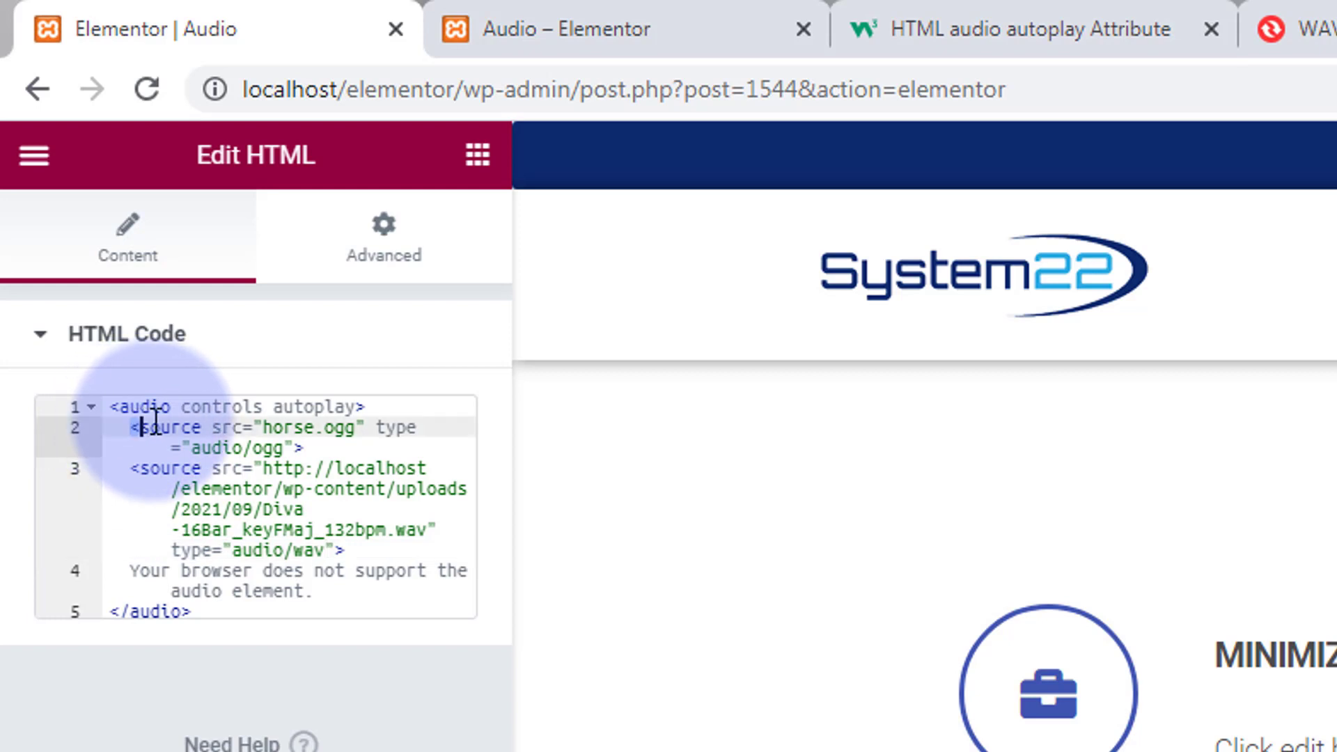
{"action": "left_click_drag", "start_coordinate": [132, 428], "coordinate": [367, 447]}
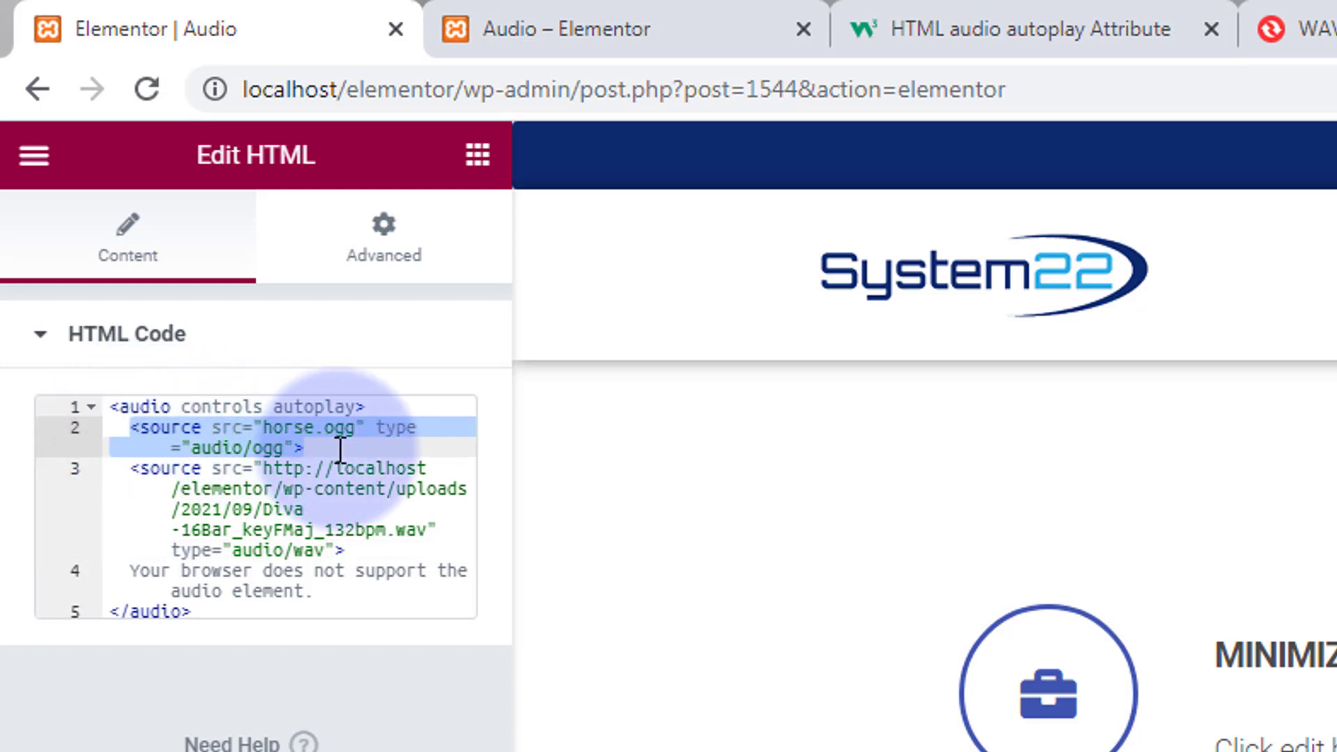
{"action": "key", "text": "BackSpace"}
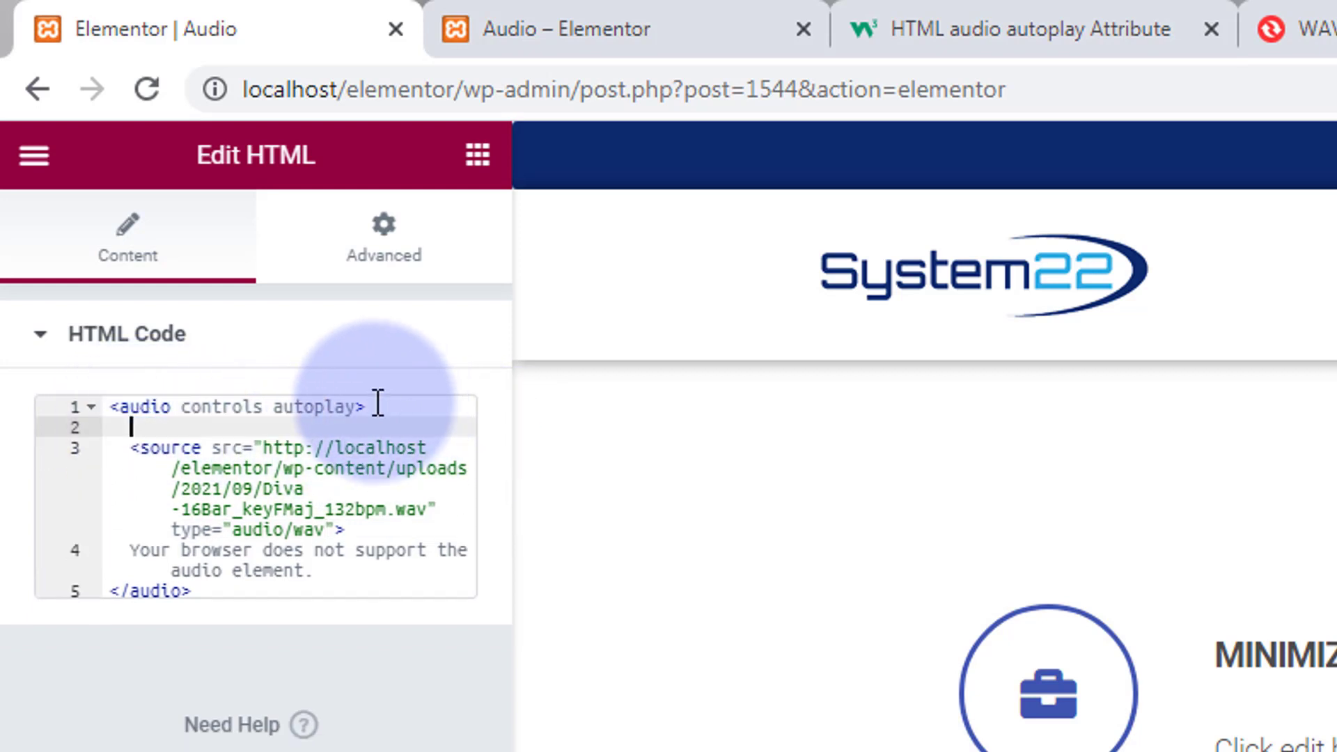
{"action": "key", "text": "BackSpace"}
{"action": "key", "text": "BackSpace"}
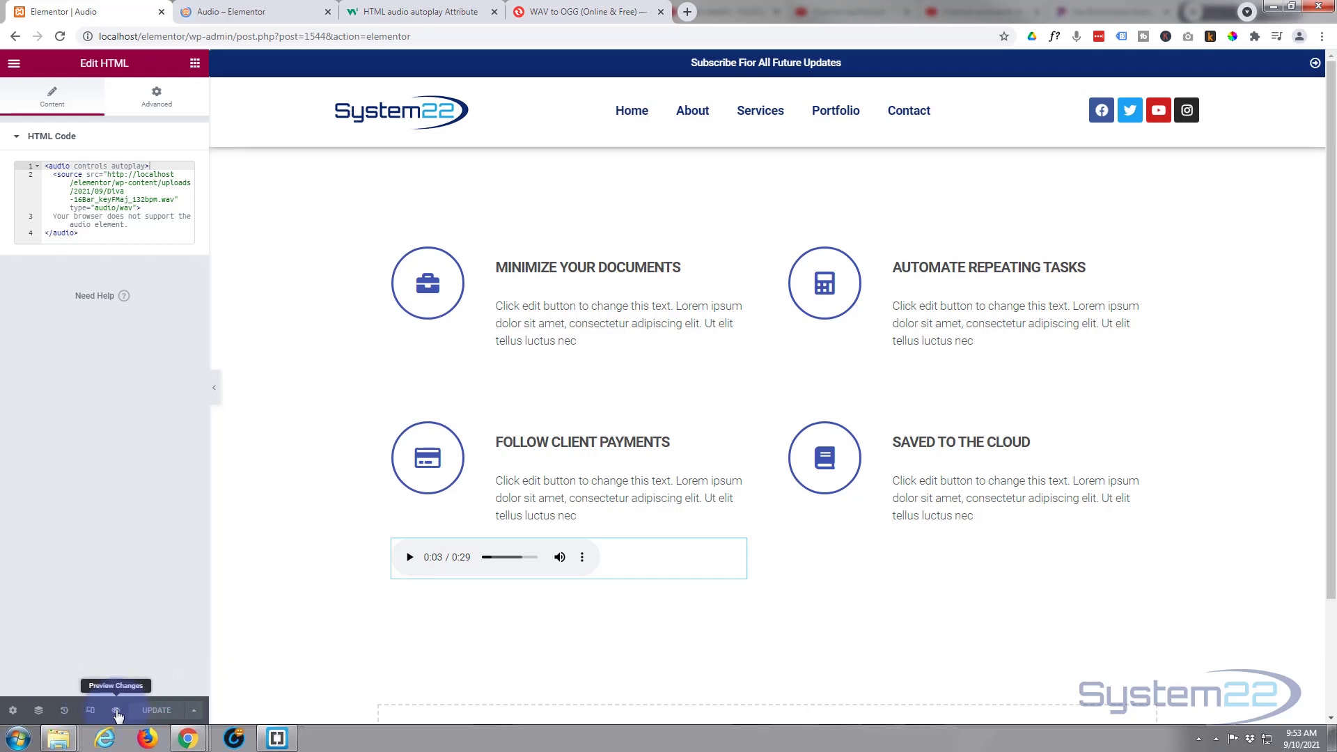
- Preview the page and pause the autoplaying wav audio at 0:09
{"action": "left_click", "coordinate": [116, 711]}
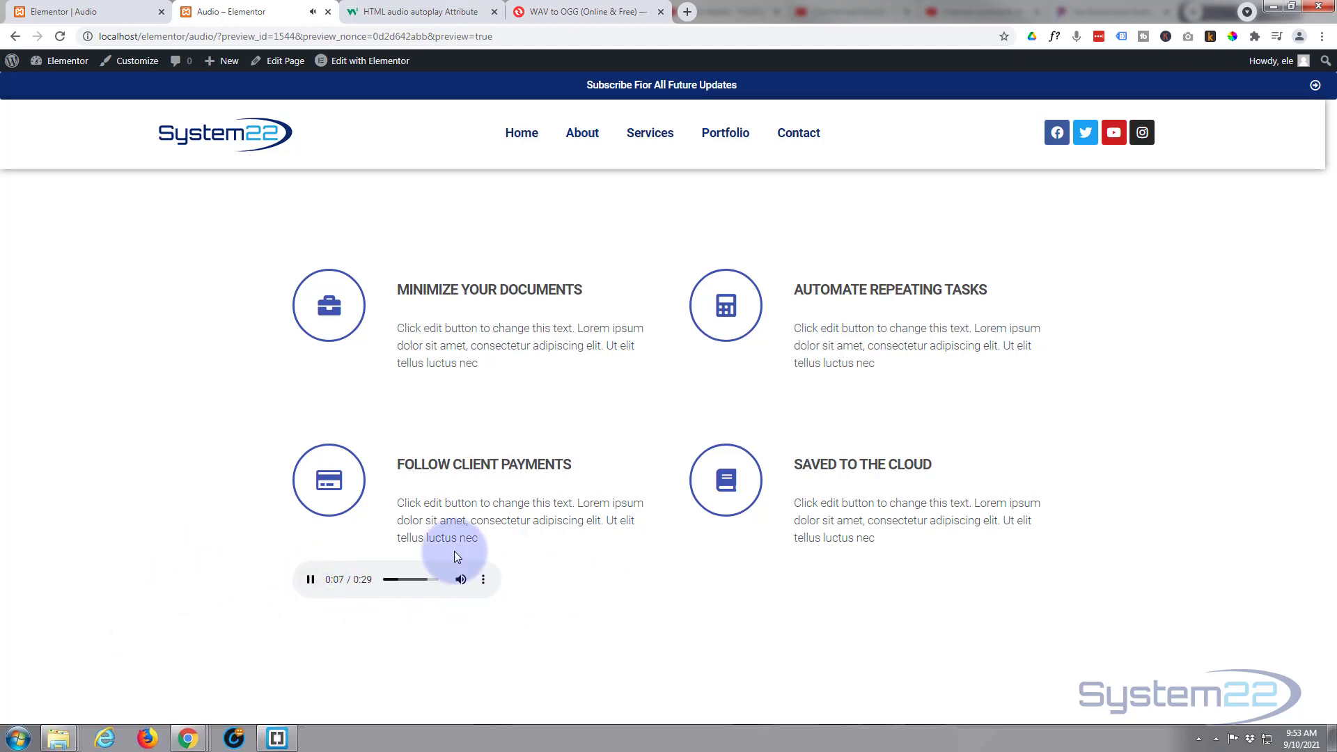
{"action": "left_click", "coordinate": [310, 580]}
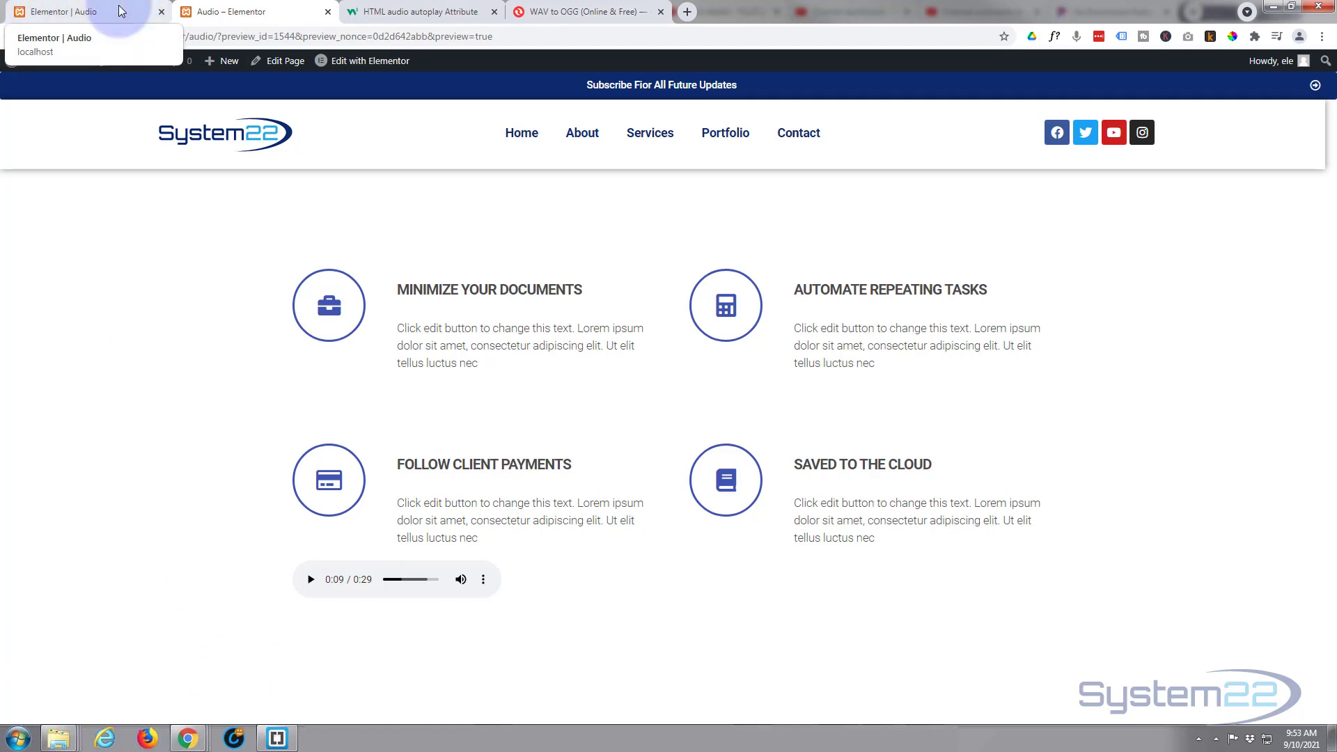
- Glance at the W3Schools autoplay example, then return to the Elementor page editor
{"action": "left_click", "coordinate": [121, 10]}
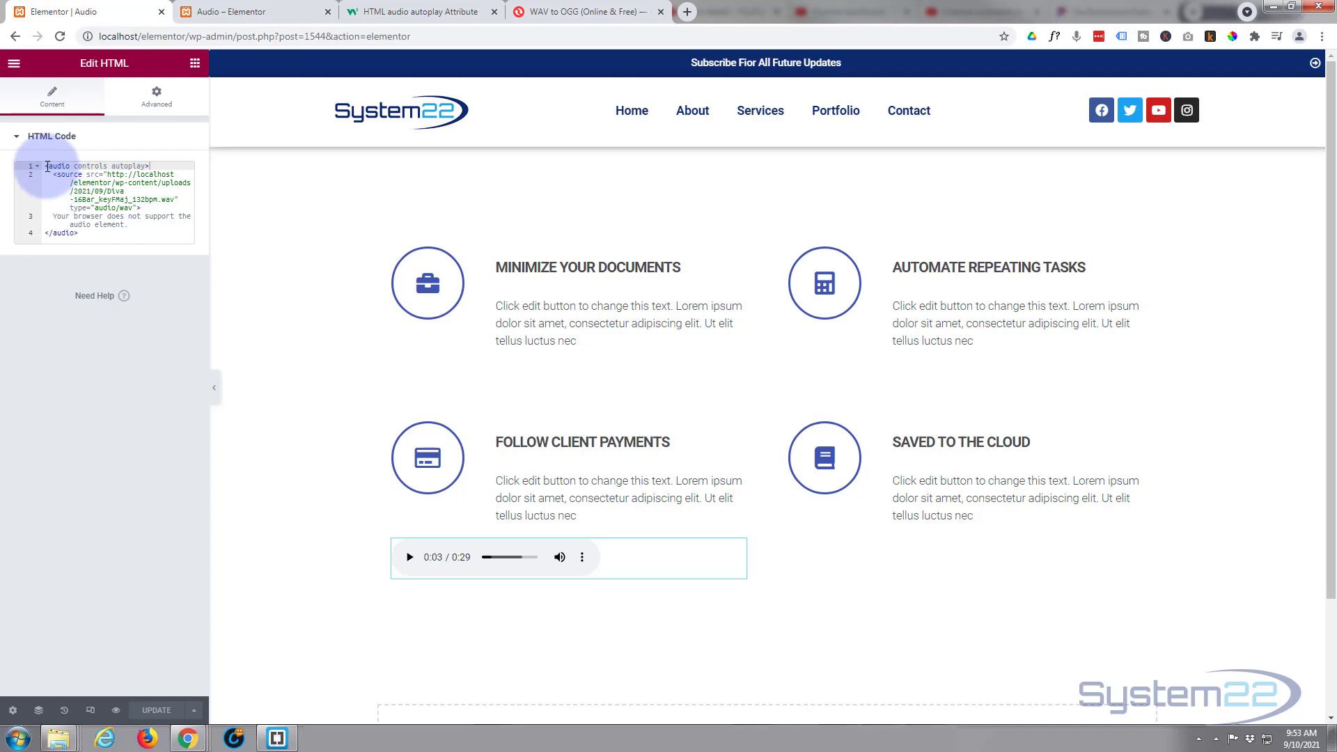
{"action": "left_click", "coordinate": [352, 23]}
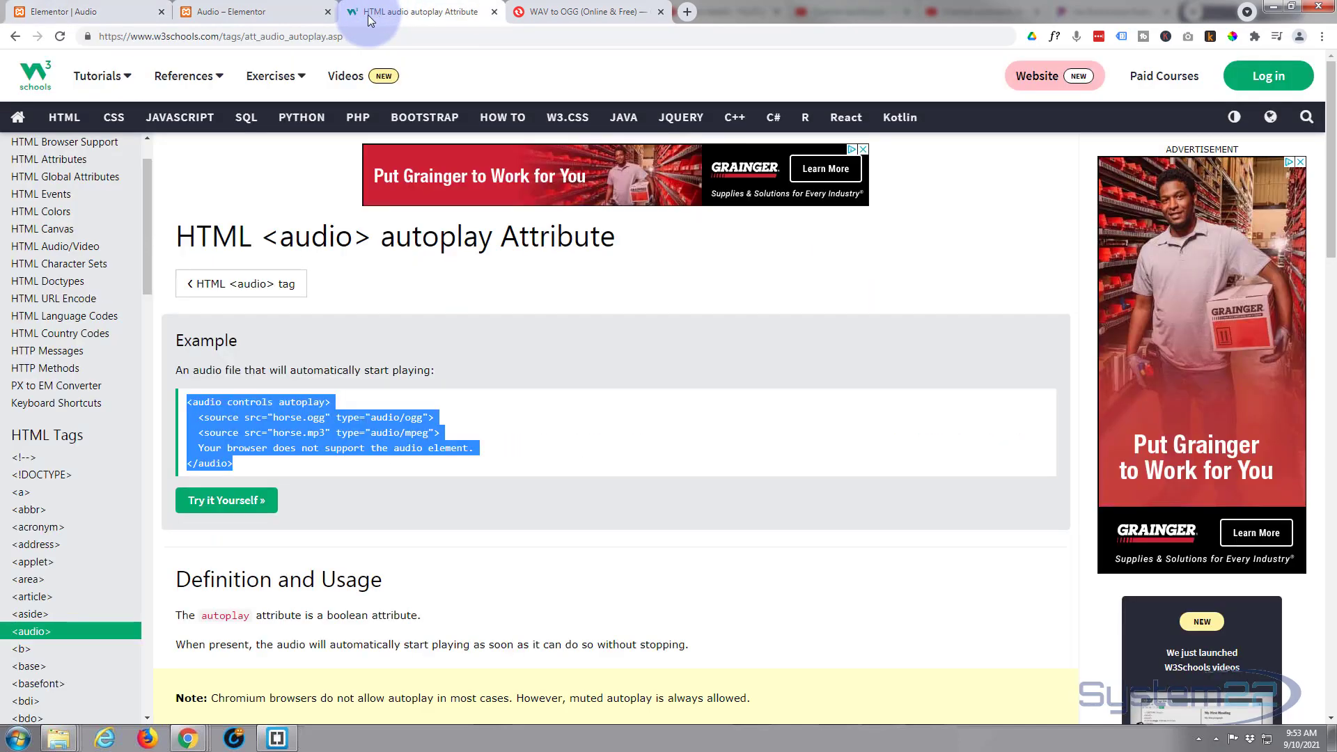
{"action": "left_click", "coordinate": [120, 15]}
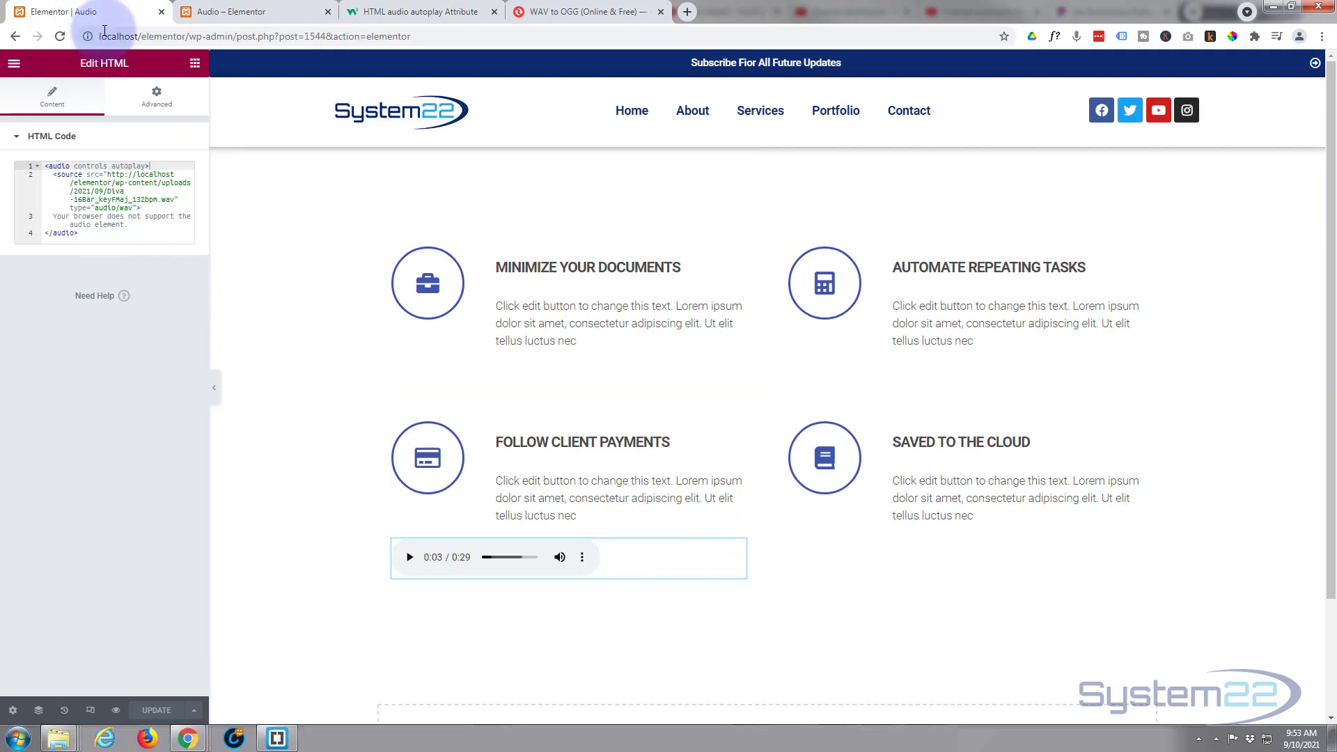
- Set the audio widget's Position to Fixed under Advanced > Positioning
{"action": "left_click", "coordinate": [158, 102]}
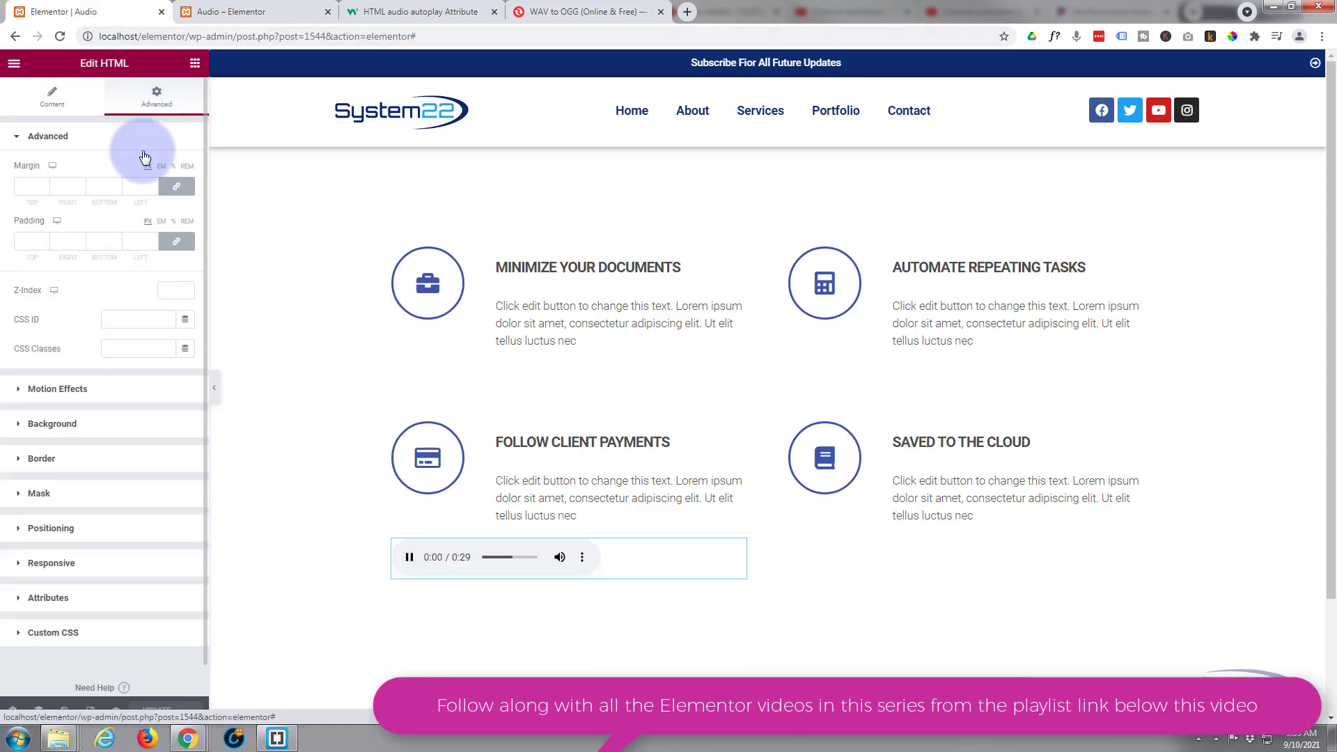
{"action": "left_click", "coordinate": [51, 528]}
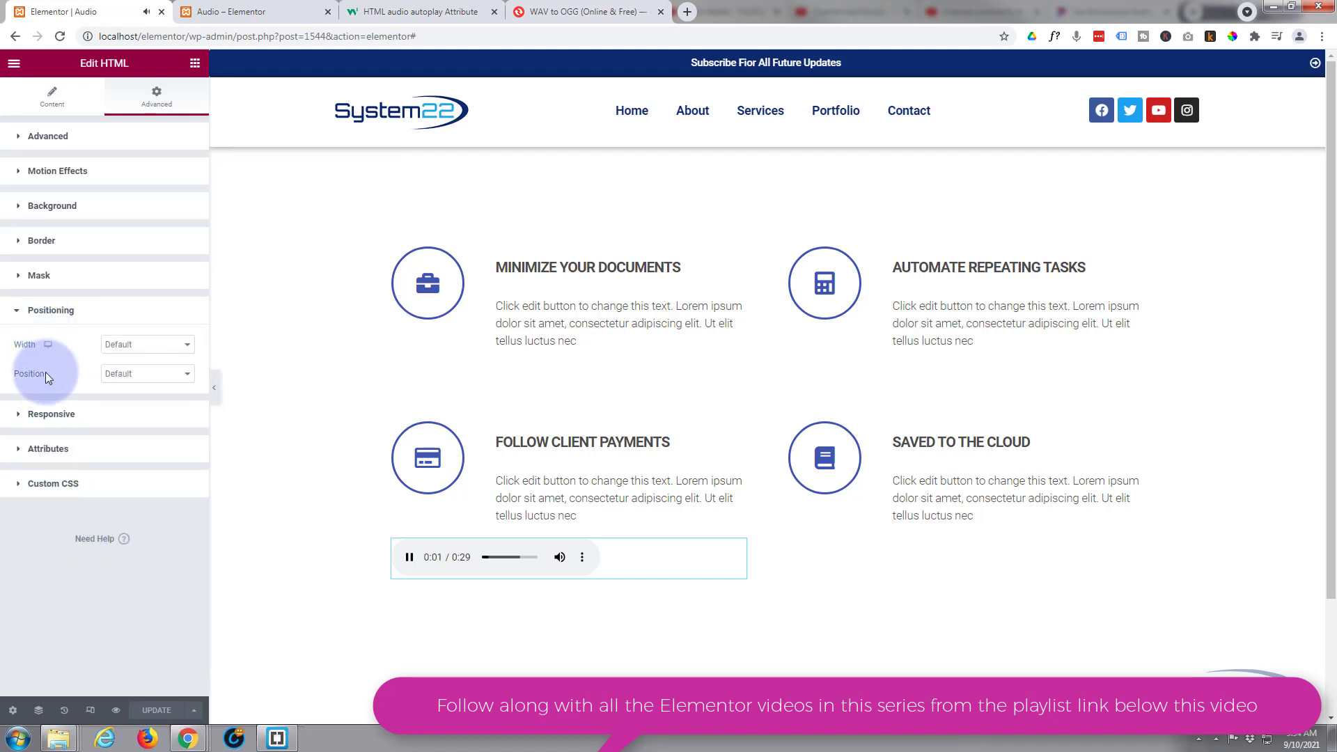
{"action": "left_click", "coordinate": [141, 376]}
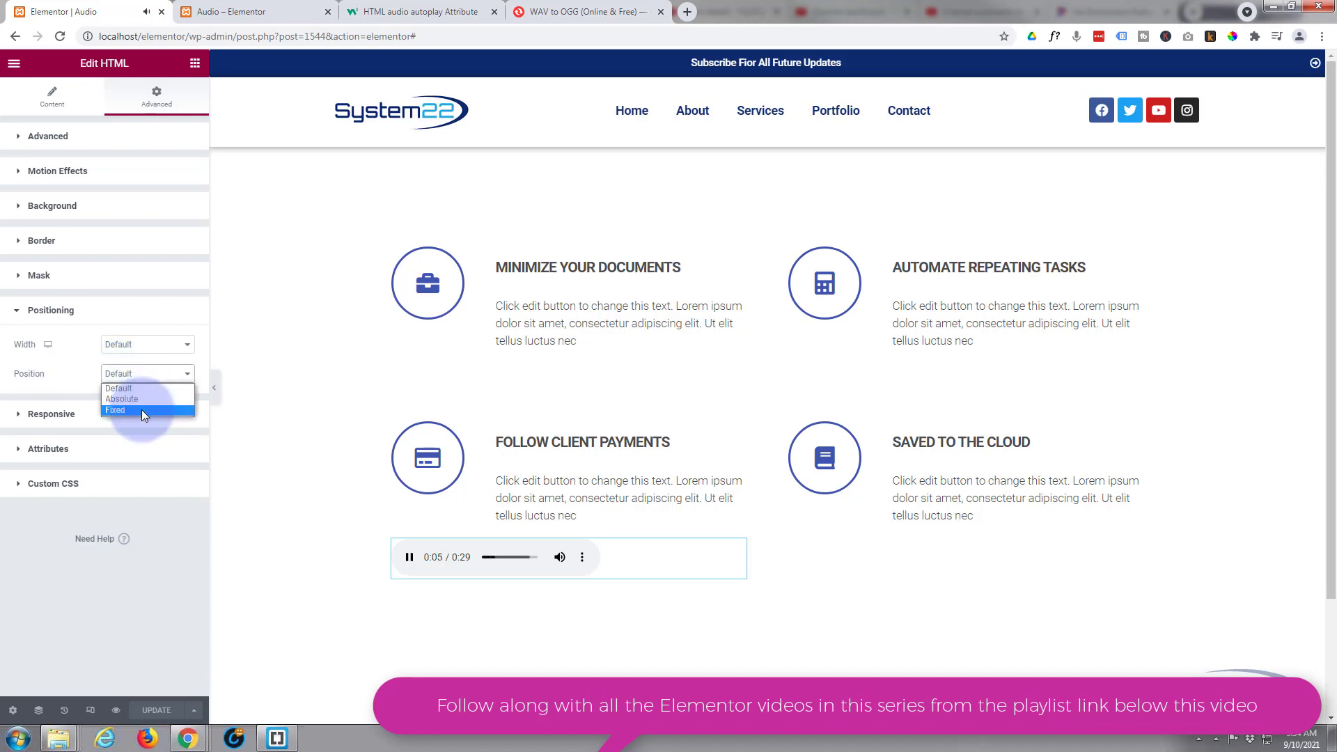
{"action": "left_click", "coordinate": [141, 409]}
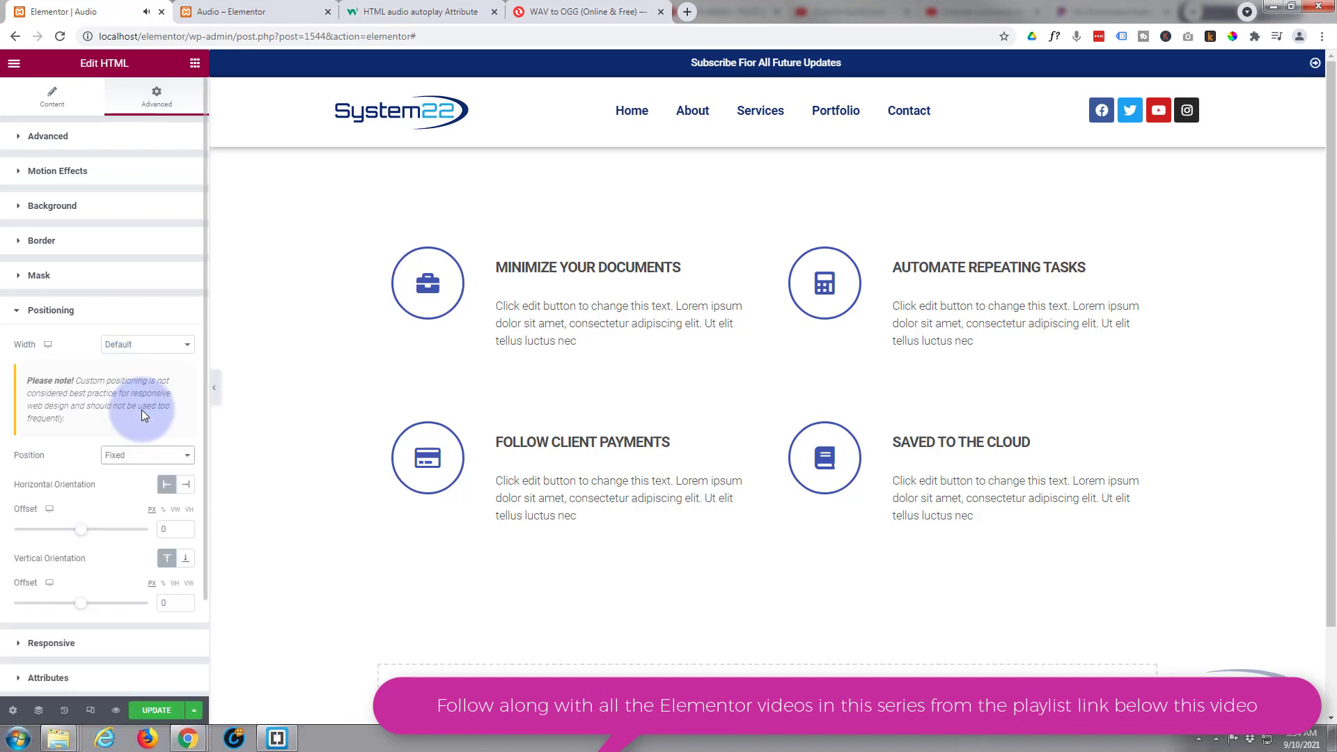
{"action": "left_click", "coordinate": [75, 536]}
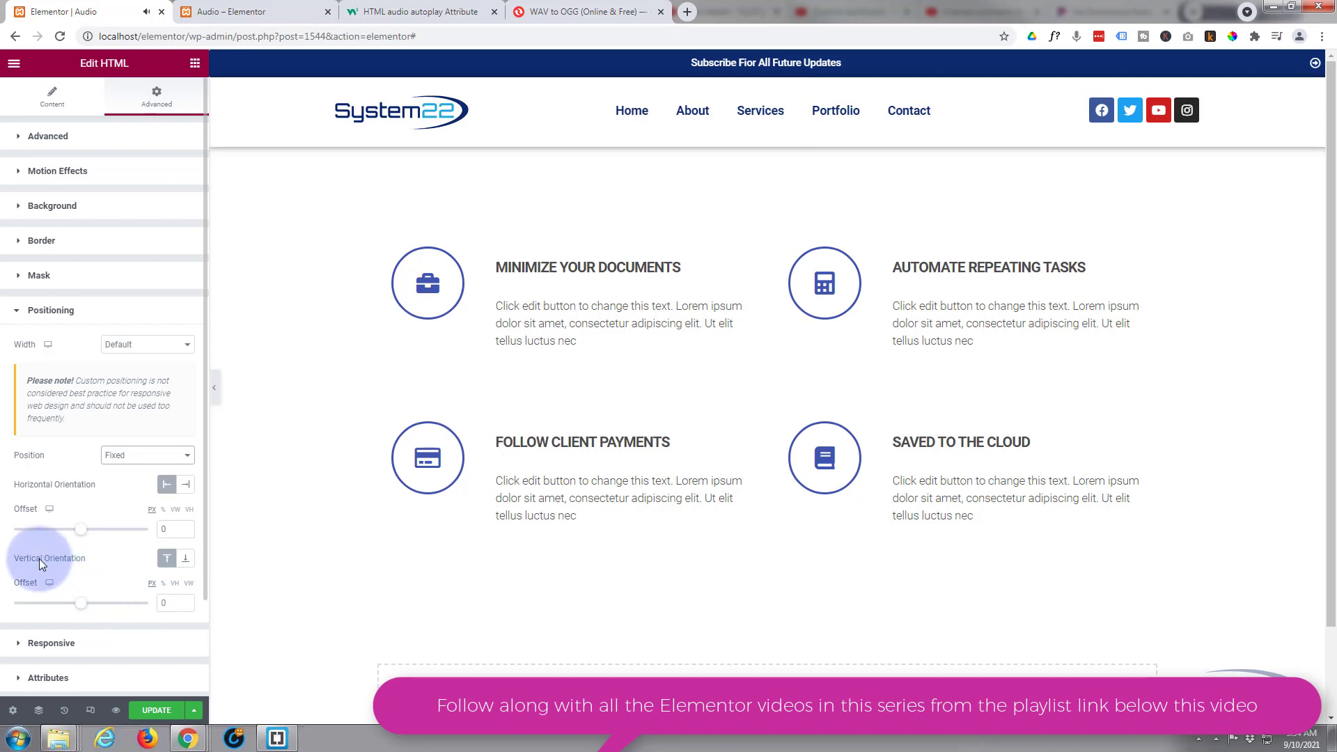
- Set the fixed player's vertical offset to 53 VH, entering 50 first and nudging with the arrows
{"action": "left_click_drag", "start_coordinate": [81, 603], "coordinate": [121, 615]}
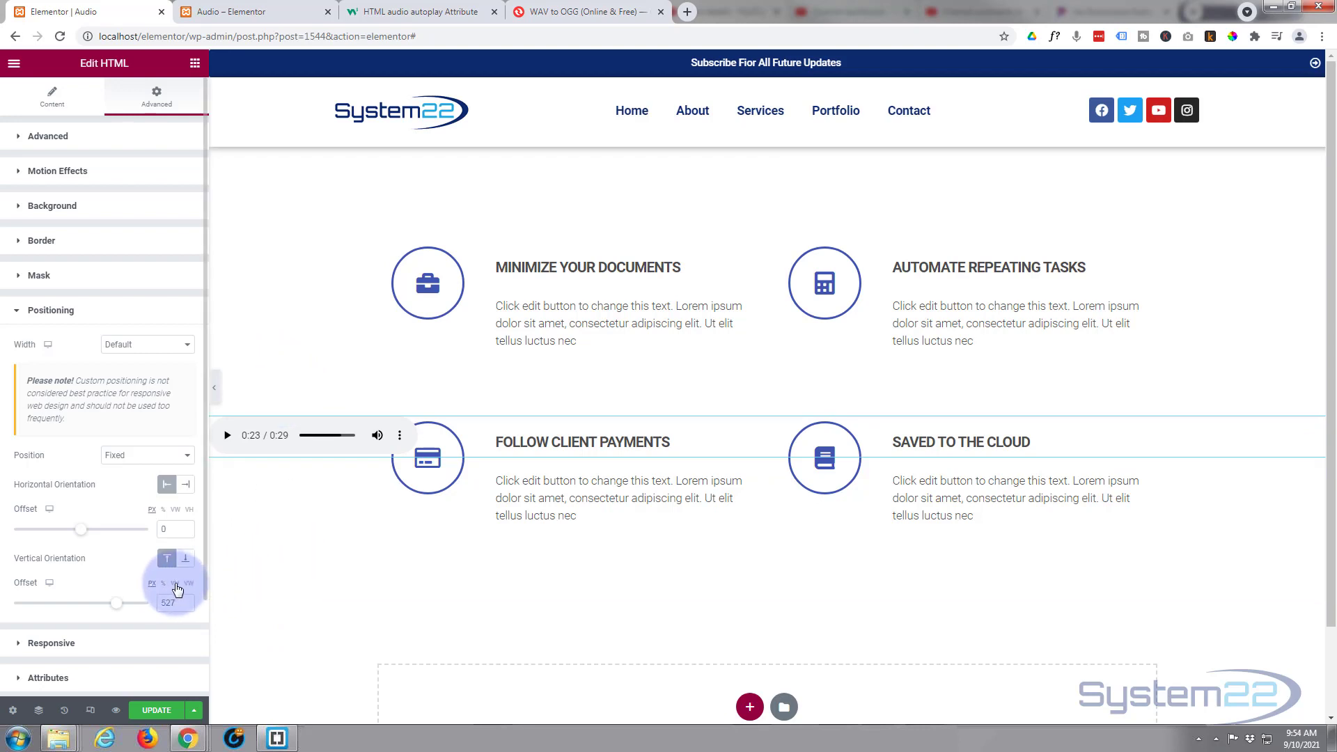
{"action": "left_click", "coordinate": [175, 585]}
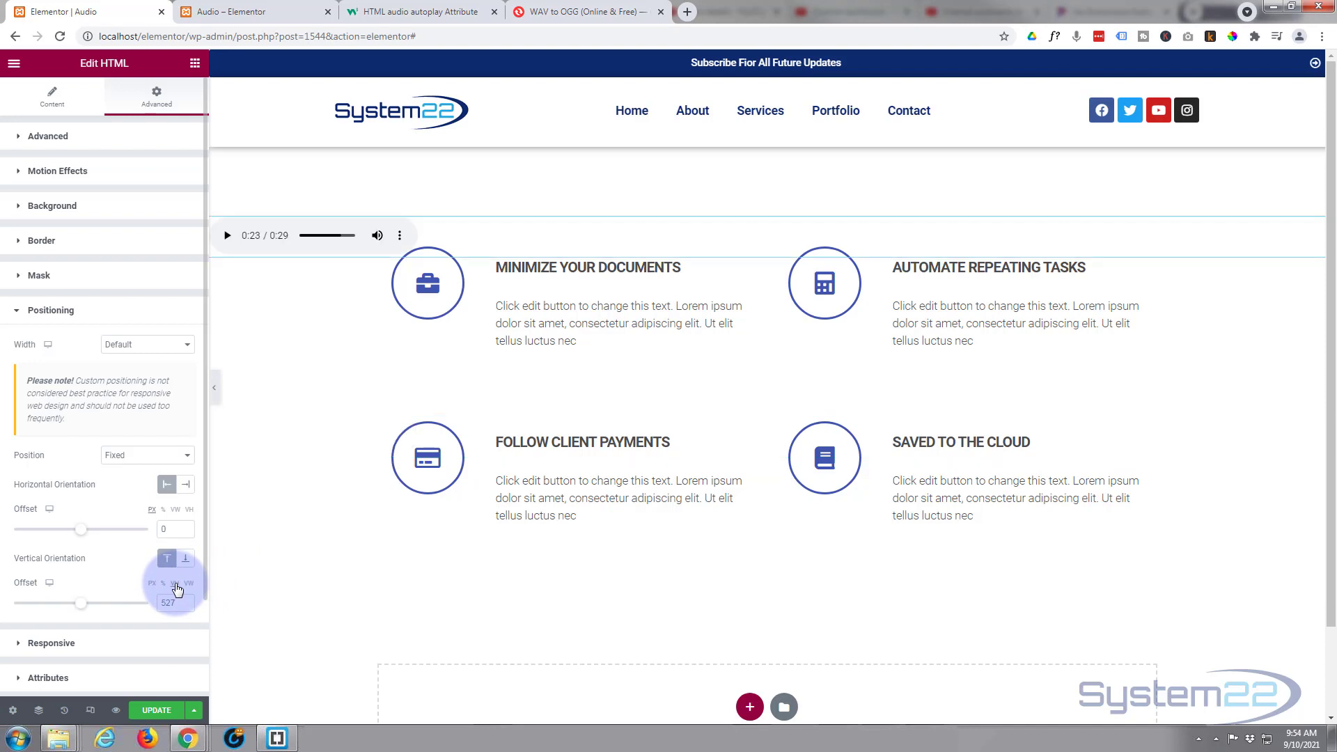
{"action": "double_click", "coordinate": [170, 603]}
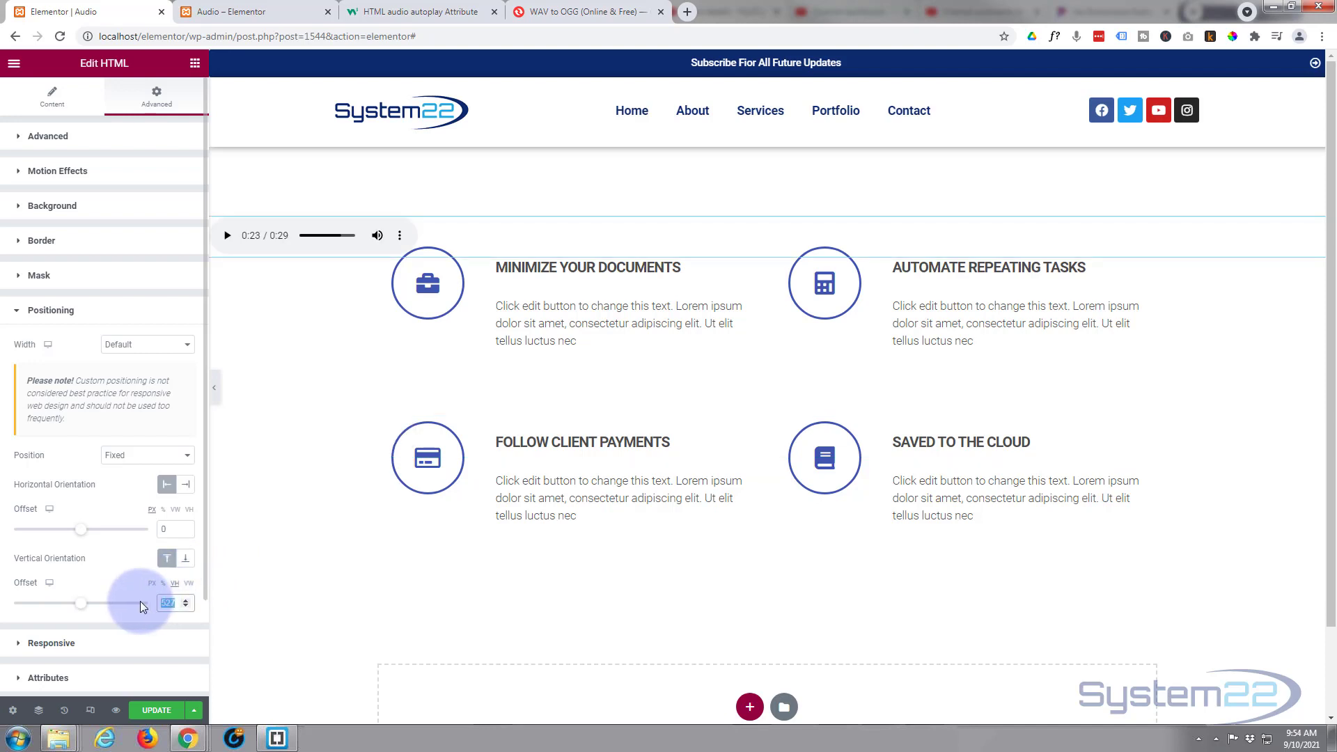
{"action": "type", "text": "50"}
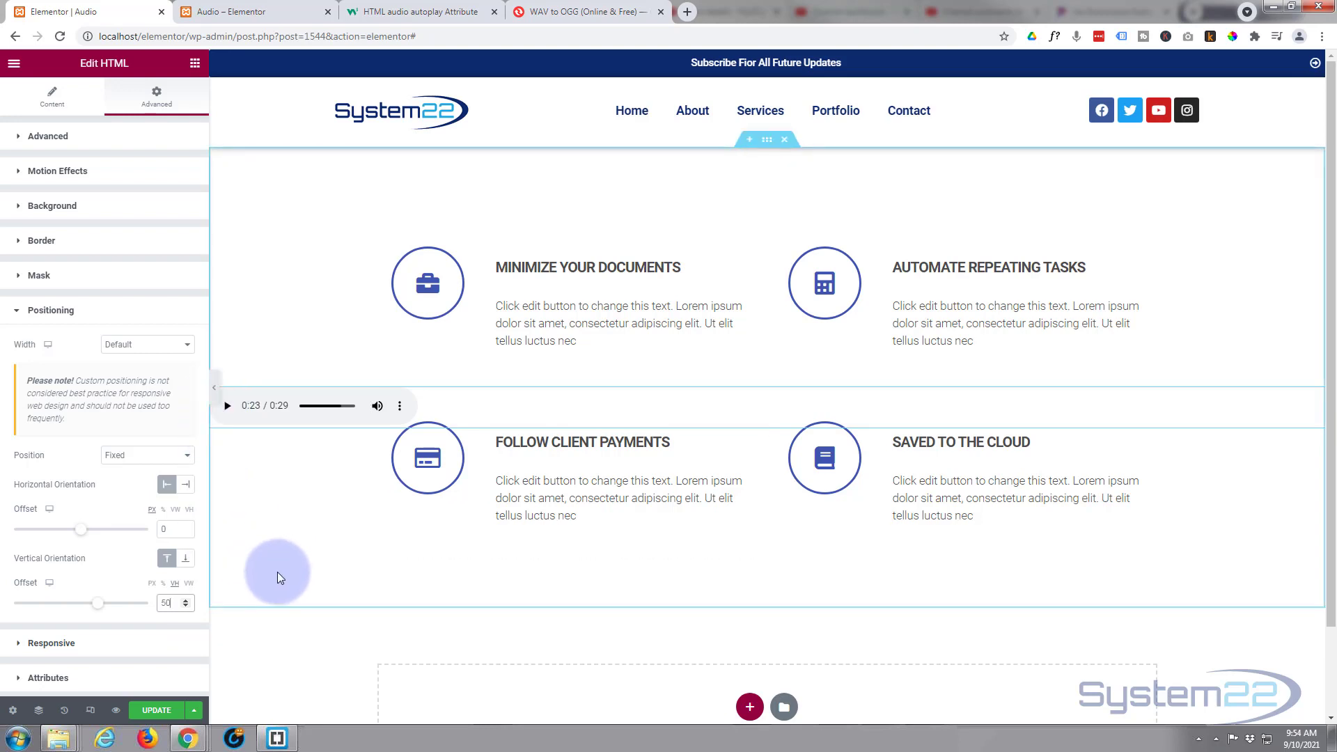
{"action": "left_click_drag", "start_coordinate": [109, 606], "coordinate": [100, 608]}
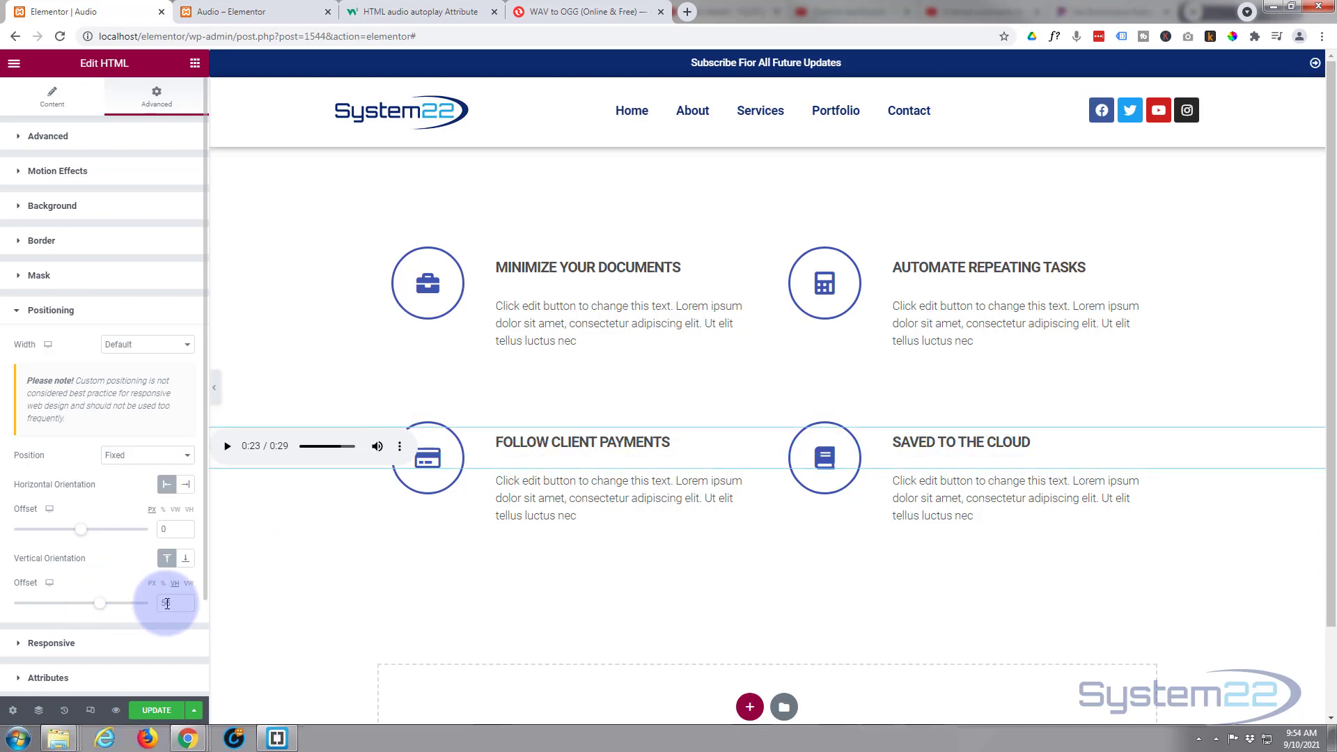
{"action": "left_click", "coordinate": [187, 602]}
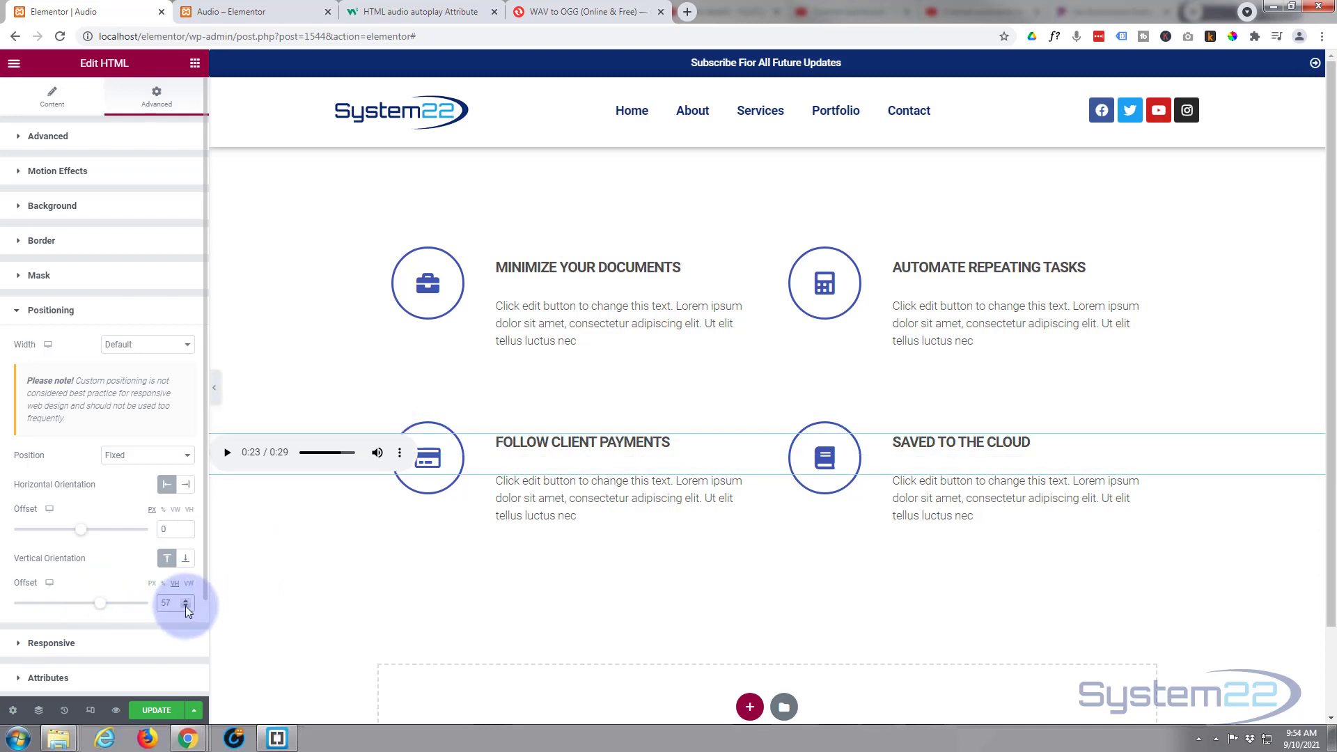
{"action": "left_click", "coordinate": [186, 607]}
{"action": "left_click", "coordinate": [186, 607]}
{"action": "left_click", "coordinate": [186, 608]}
{"action": "left_click", "coordinate": [187, 609]}
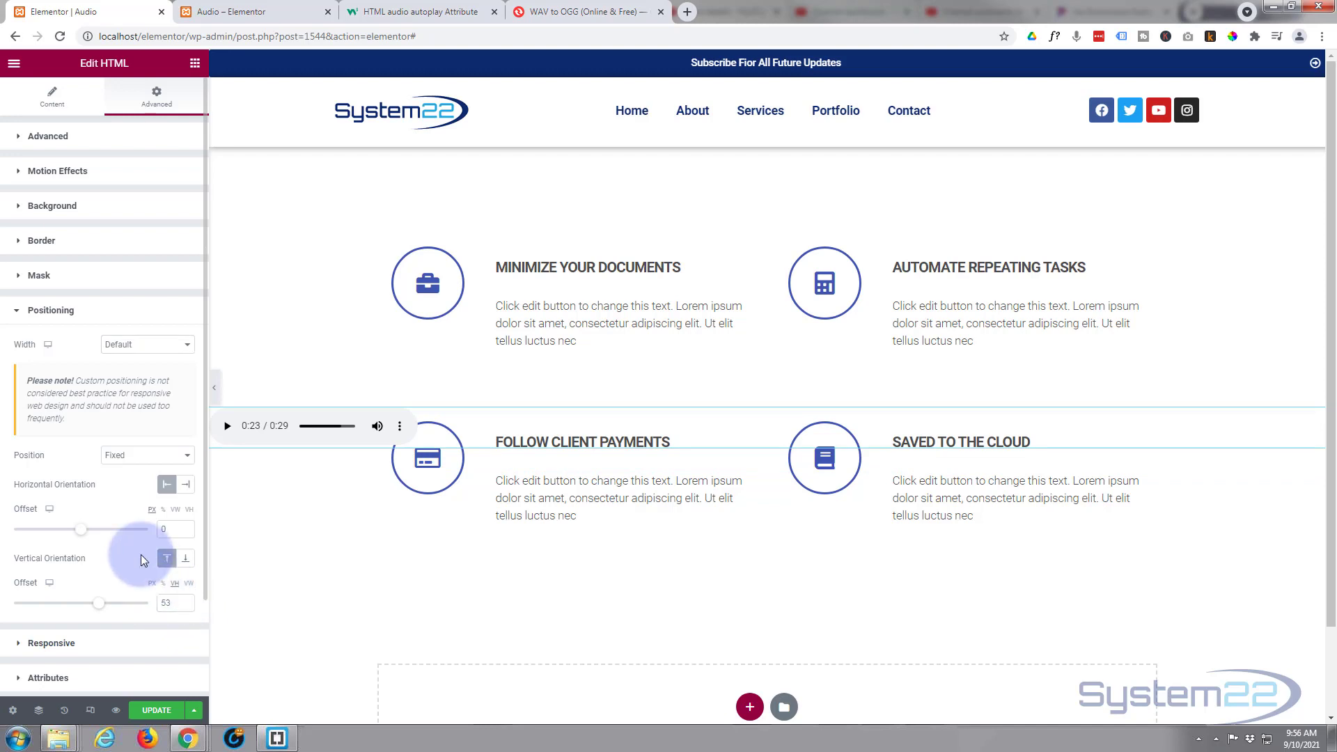
{"action": "scroll", "coordinate": [141, 559], "scroll_direction": "down", "scroll_amount": 3}
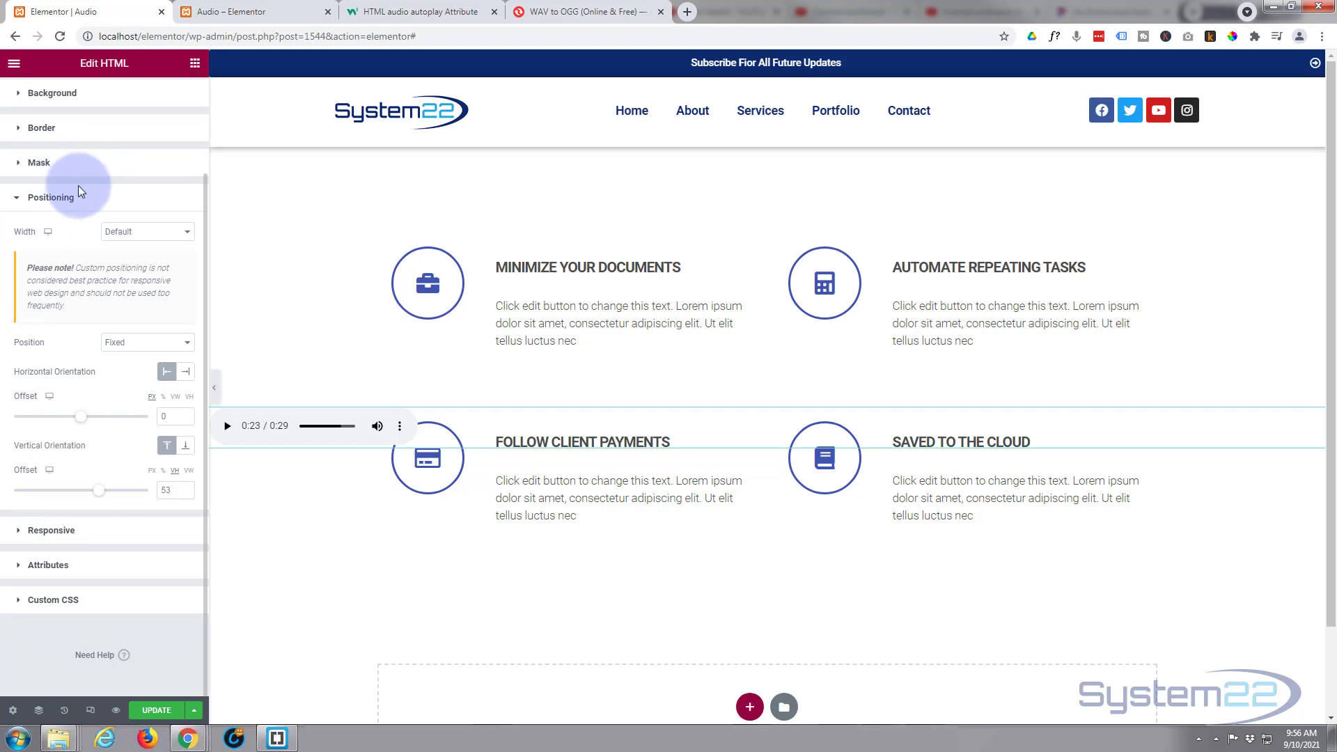
{"action": "scroll", "coordinate": [102, 266], "scroll_direction": "up", "scroll_amount": 2}
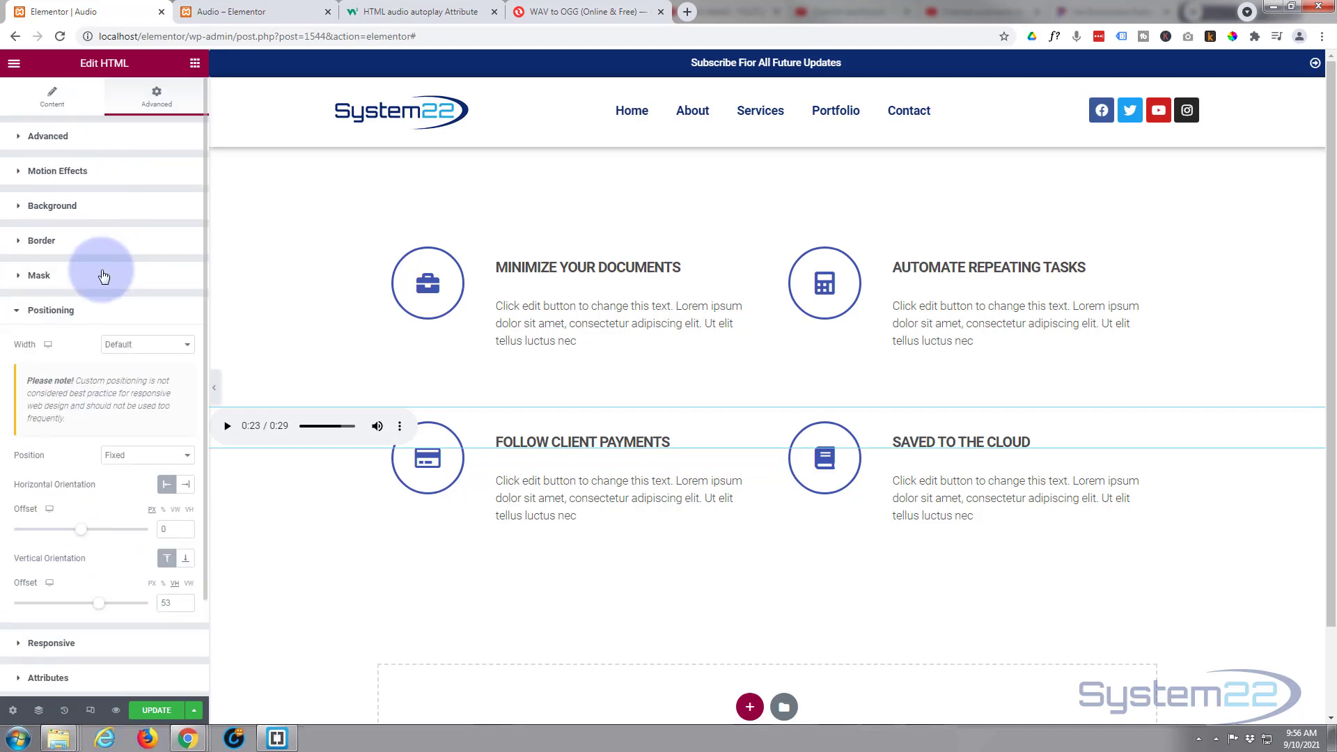
- Give the audio widget the CSS class 'aaud' and expand its Custom CSS section
{"action": "left_click", "coordinate": [47, 137]}
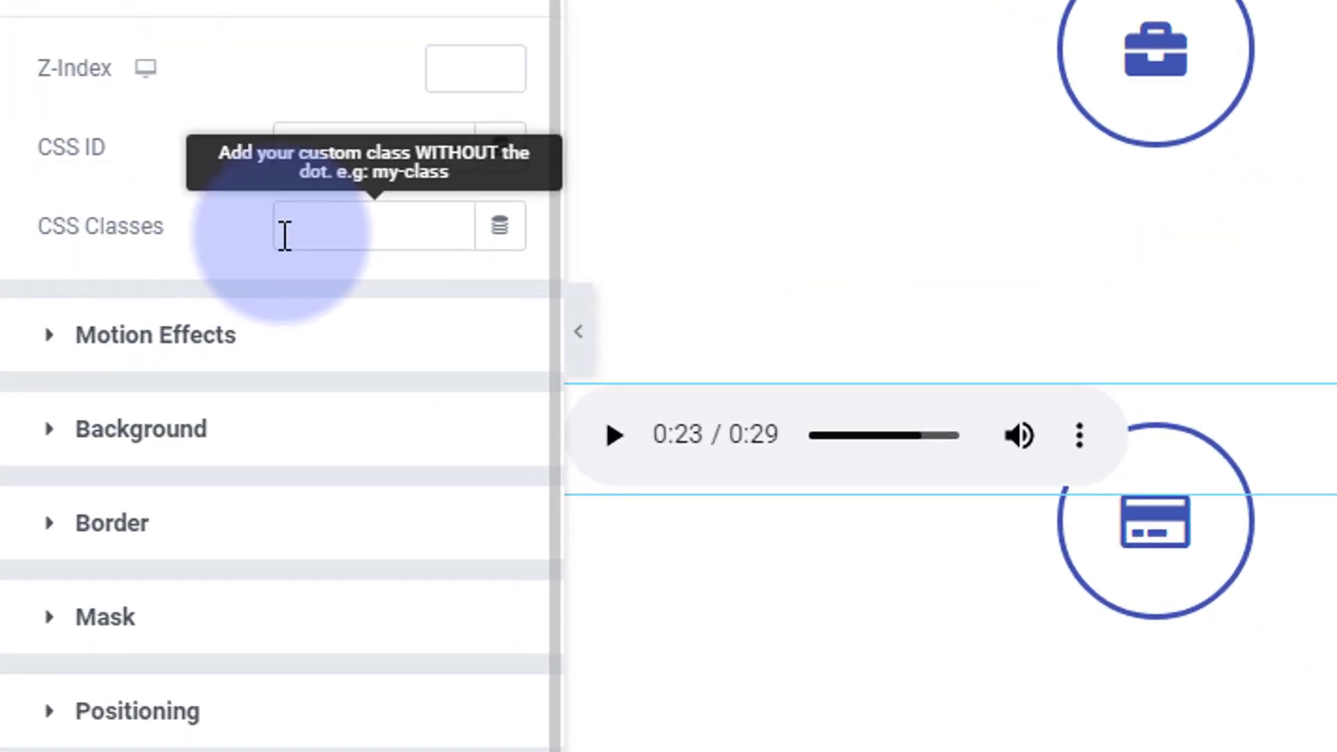
{"action": "left_click", "coordinate": [285, 236]}
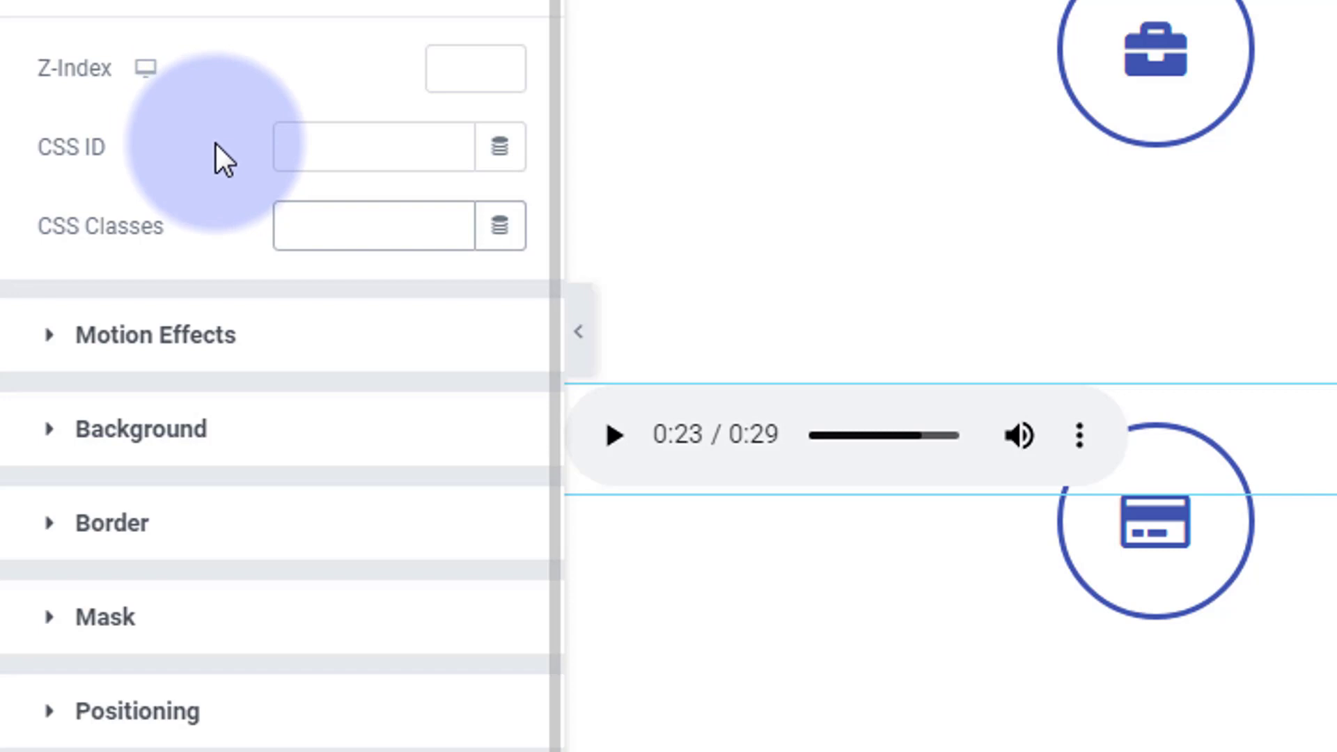
{"action": "type", "text": "aaud"}
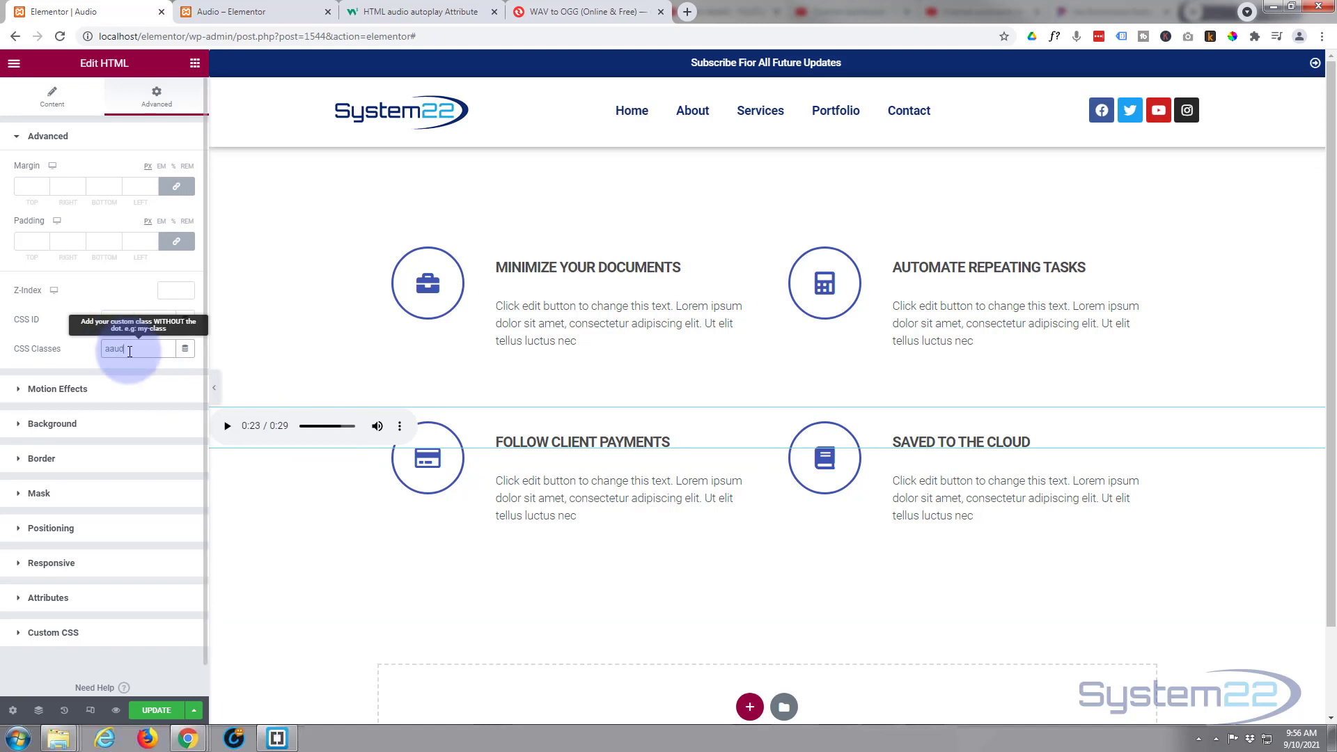
{"action": "left_click", "coordinate": [80, 347]}
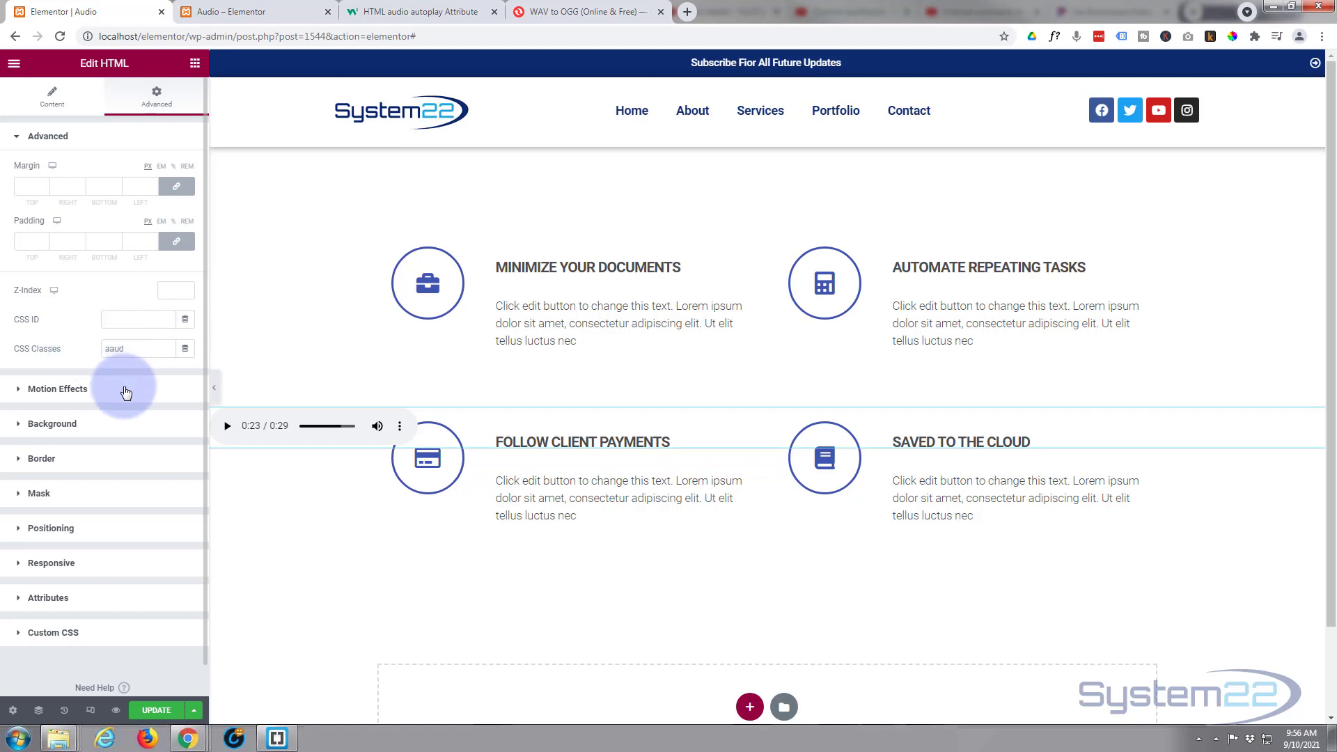
{"action": "left_click", "coordinate": [45, 633]}
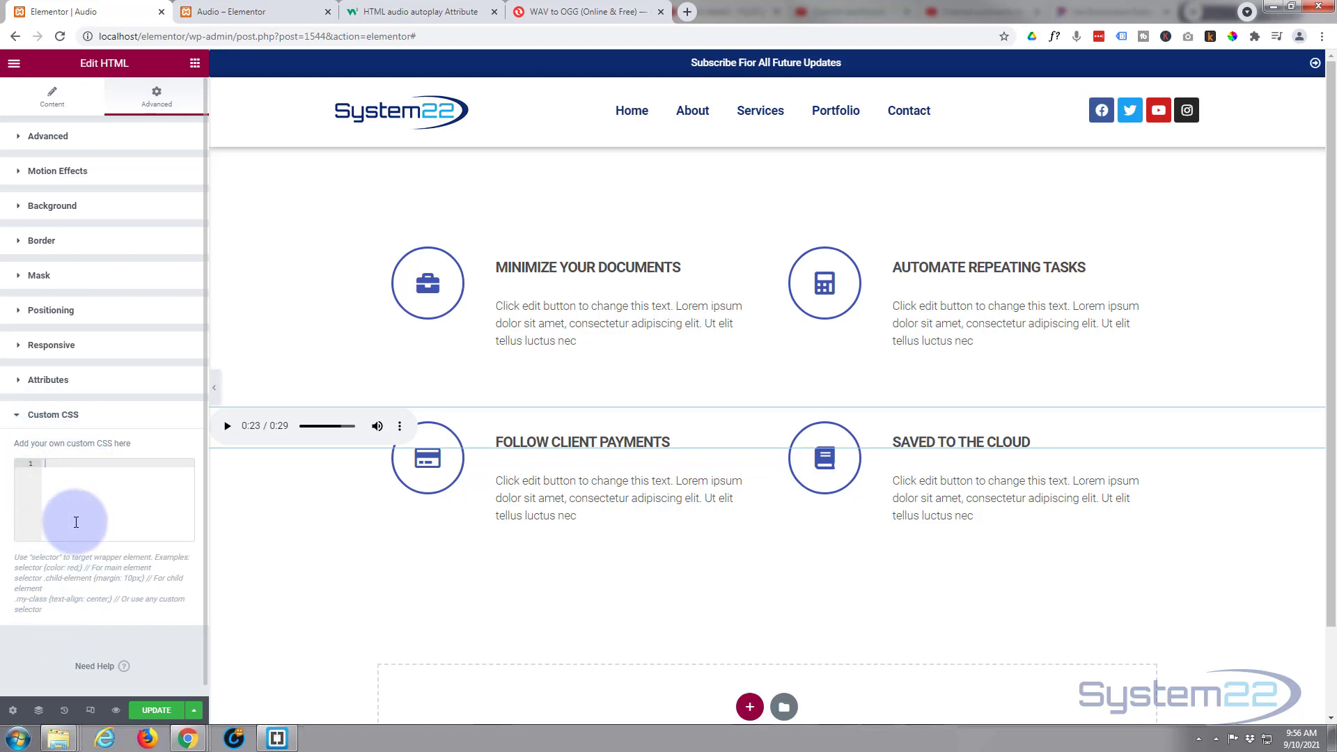
- In the WordPress Customizer's Additional CSS, insert blank lines above the Image Morph comment
{"action": "left_click", "coordinate": [223, 11]}
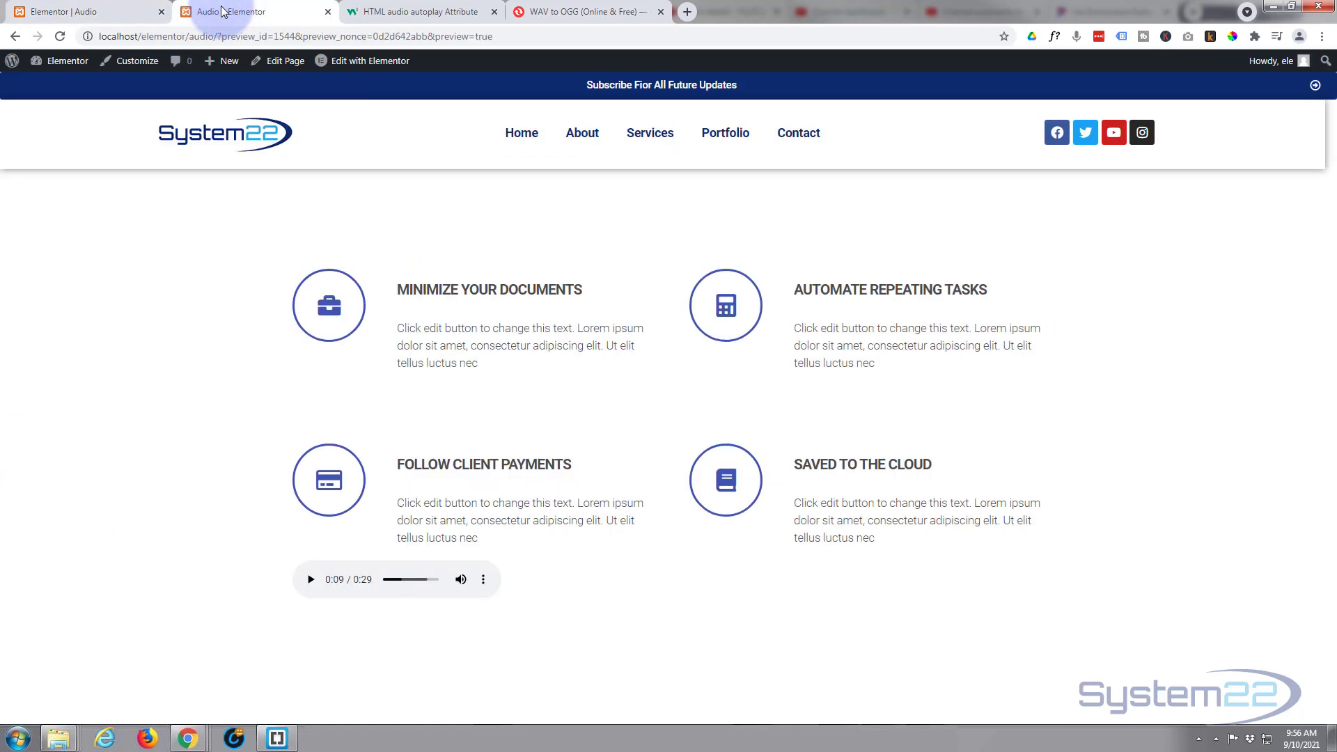
{"action": "mouse_move", "coordinate": [42, 61]}
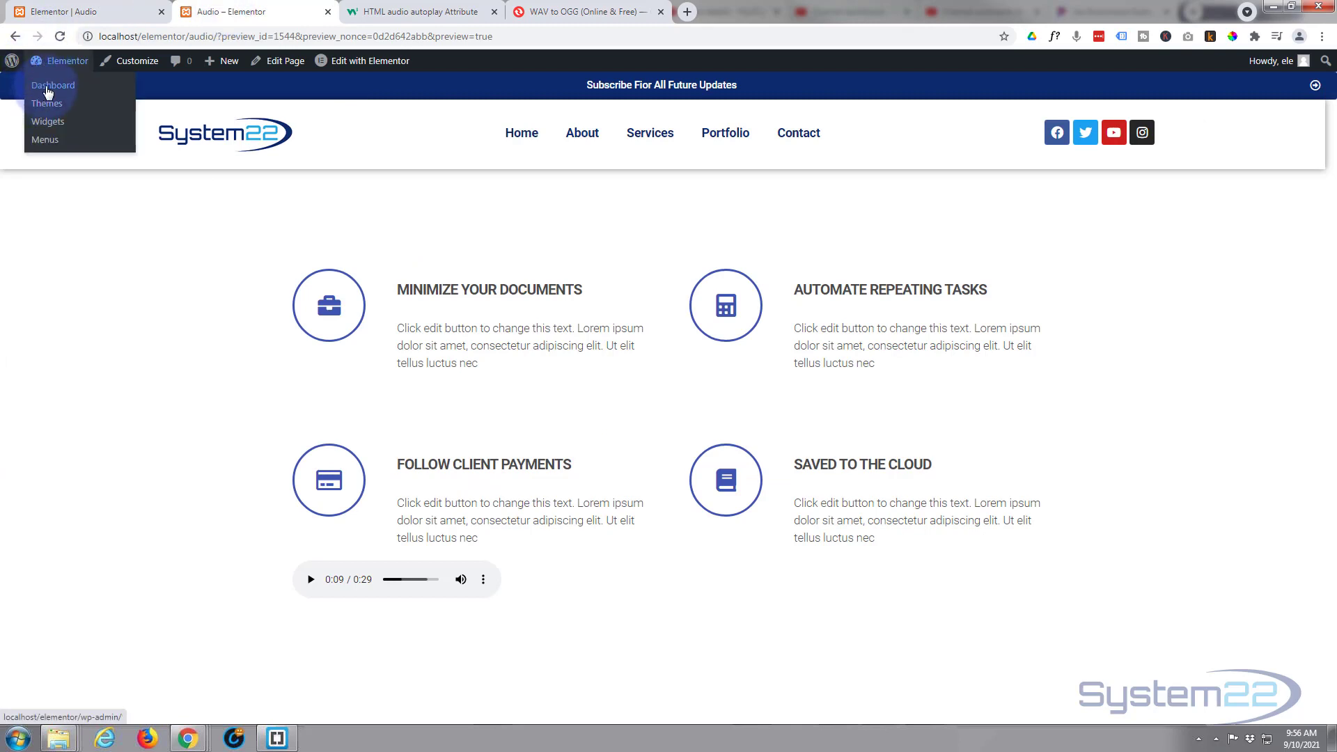
{"action": "left_click", "coordinate": [48, 89]}
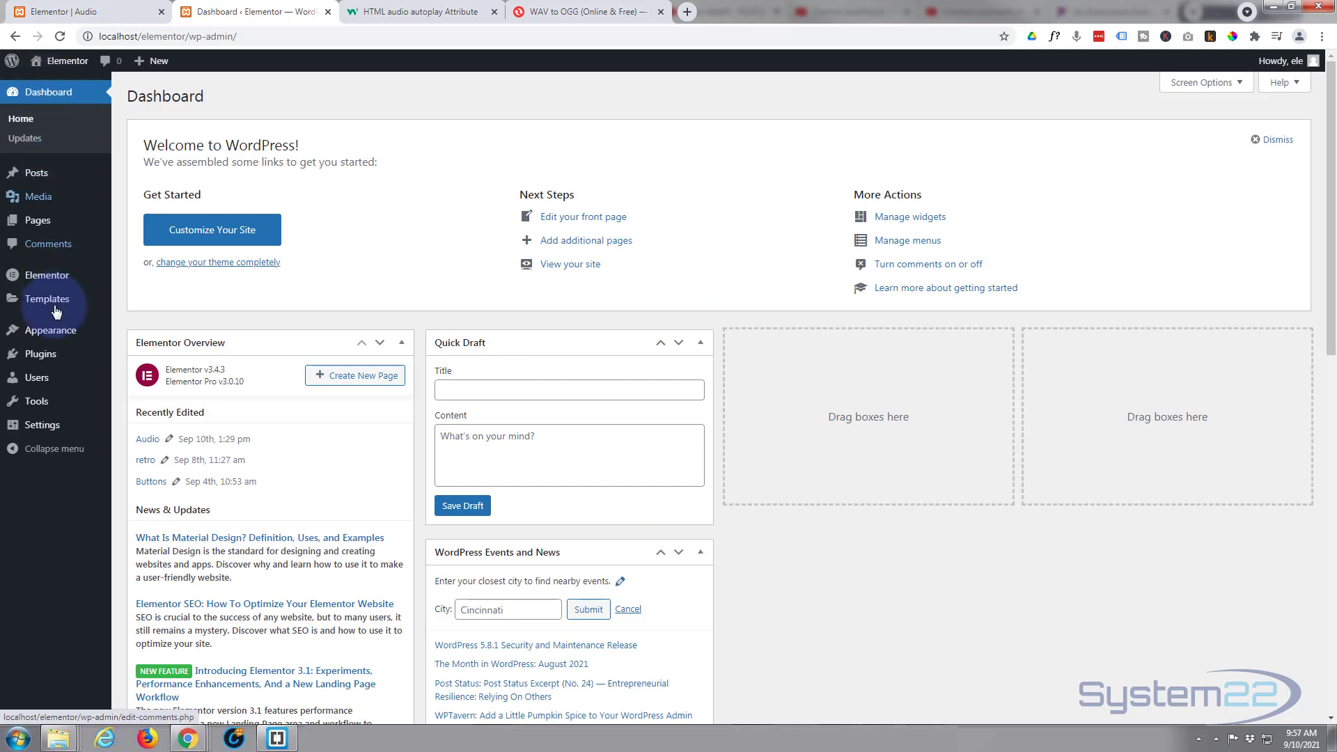
{"action": "mouse_move", "coordinate": [53, 327]}
{"action": "left_click", "coordinate": [164, 355]}
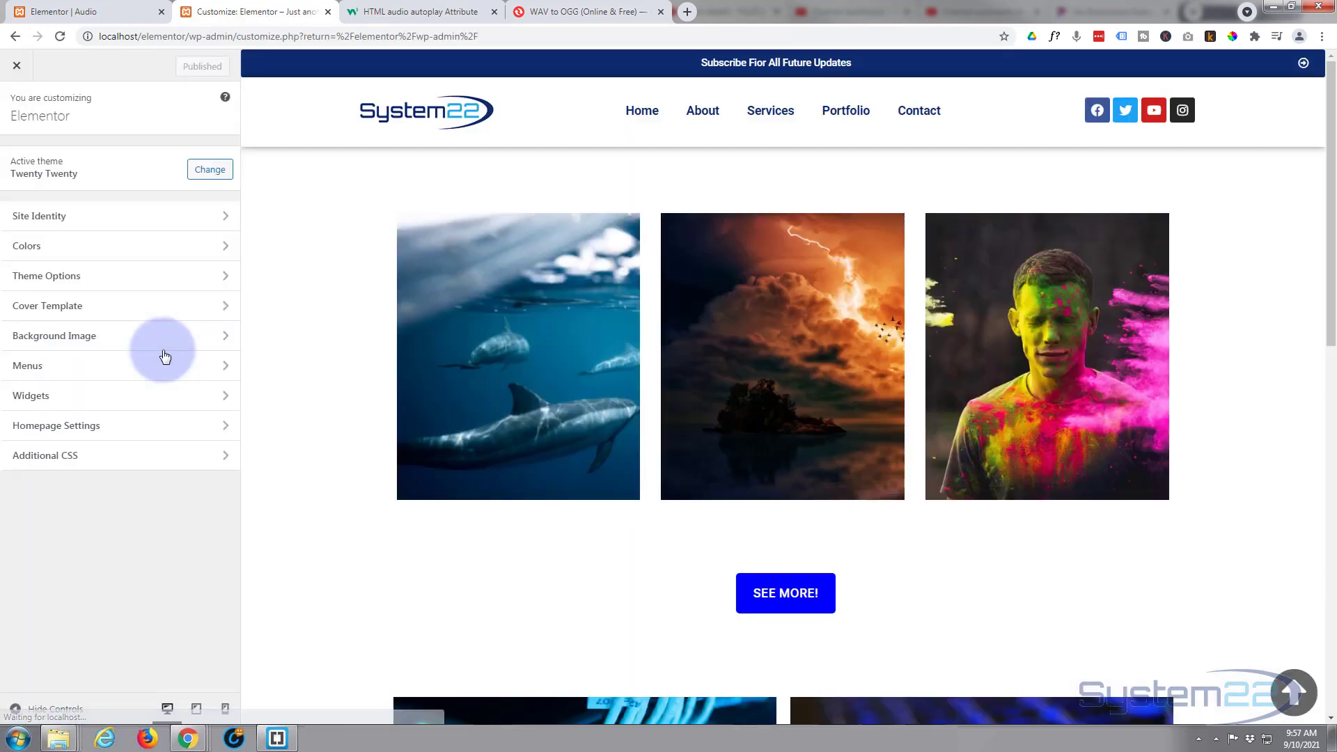
{"action": "left_click", "coordinate": [112, 459]}
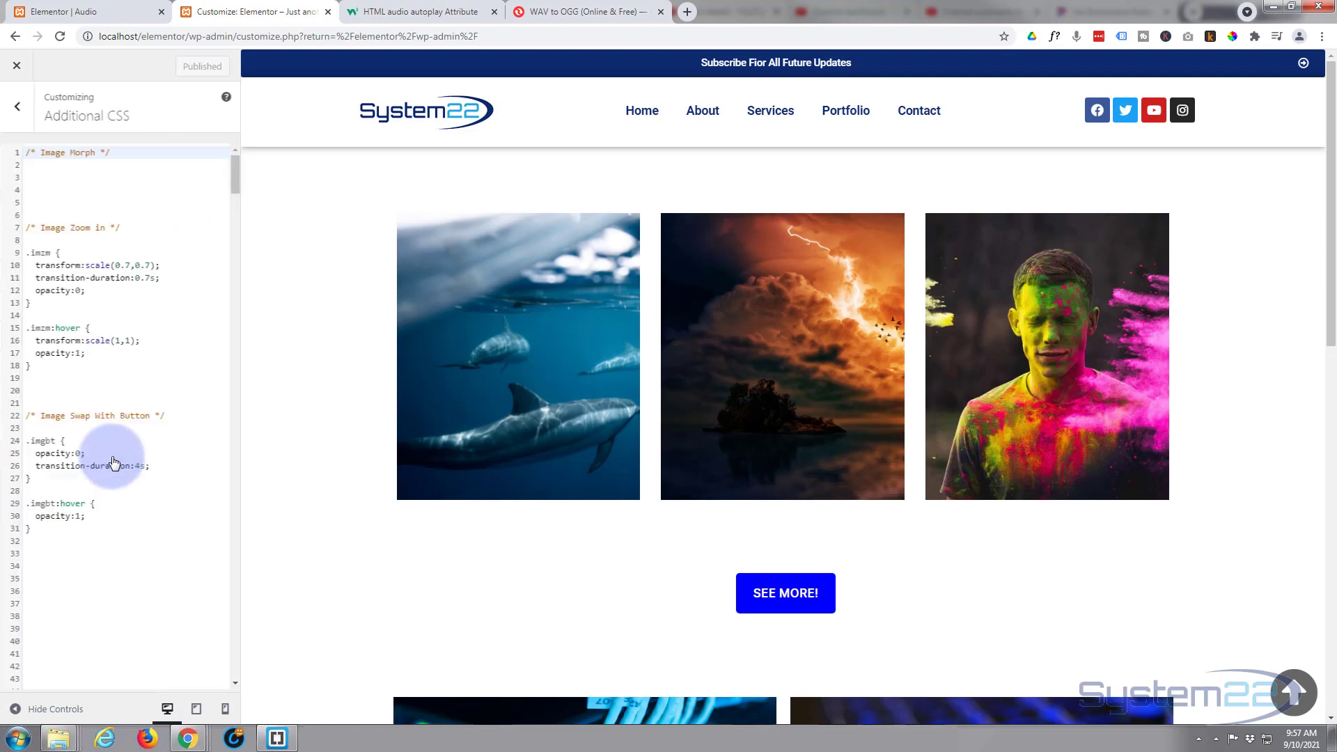
{"action": "left_click", "coordinate": [27, 153]}
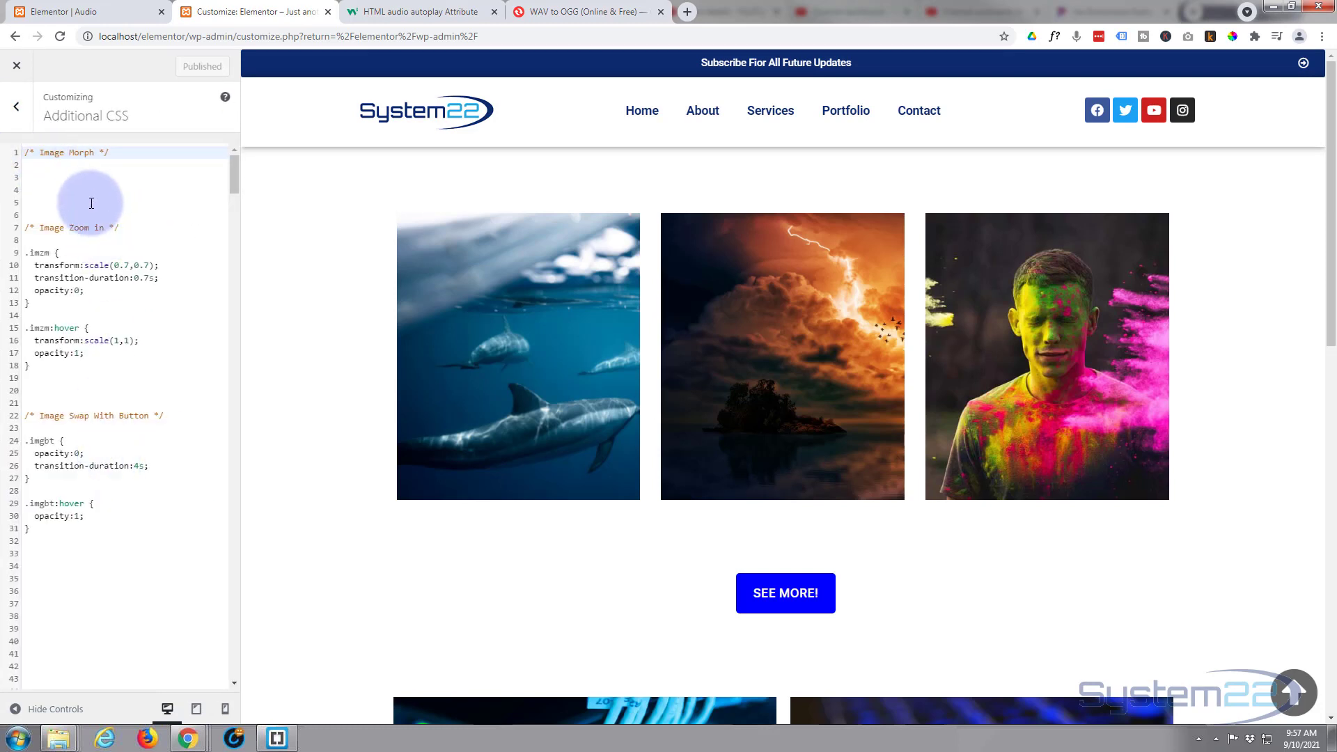
{"action": "key", "text": "Return"}
{"action": "key", "text": "Return"}
{"action": "left_click", "coordinate": [30, 152]}
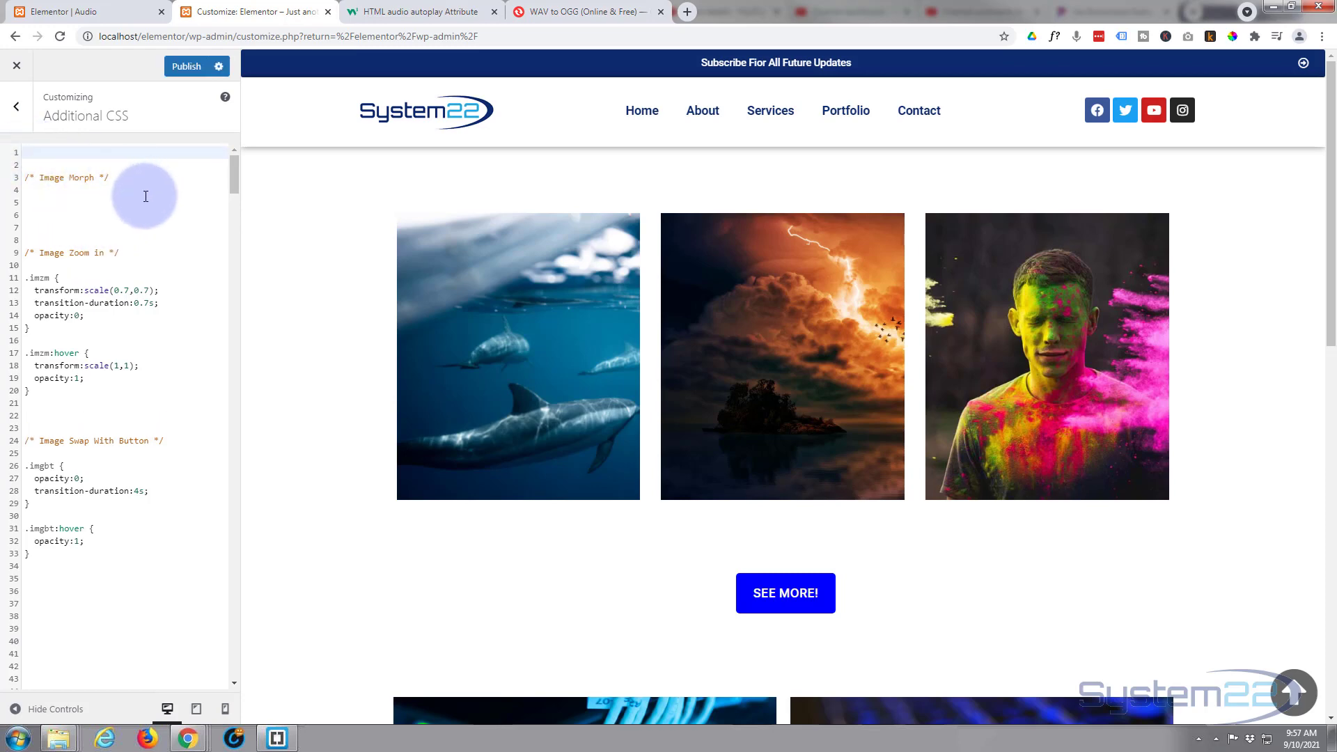
- Return to the Elementor Audio editor and put the cursor in the widget's Custom CSS box
{"action": "left_click", "coordinate": [112, 34]}
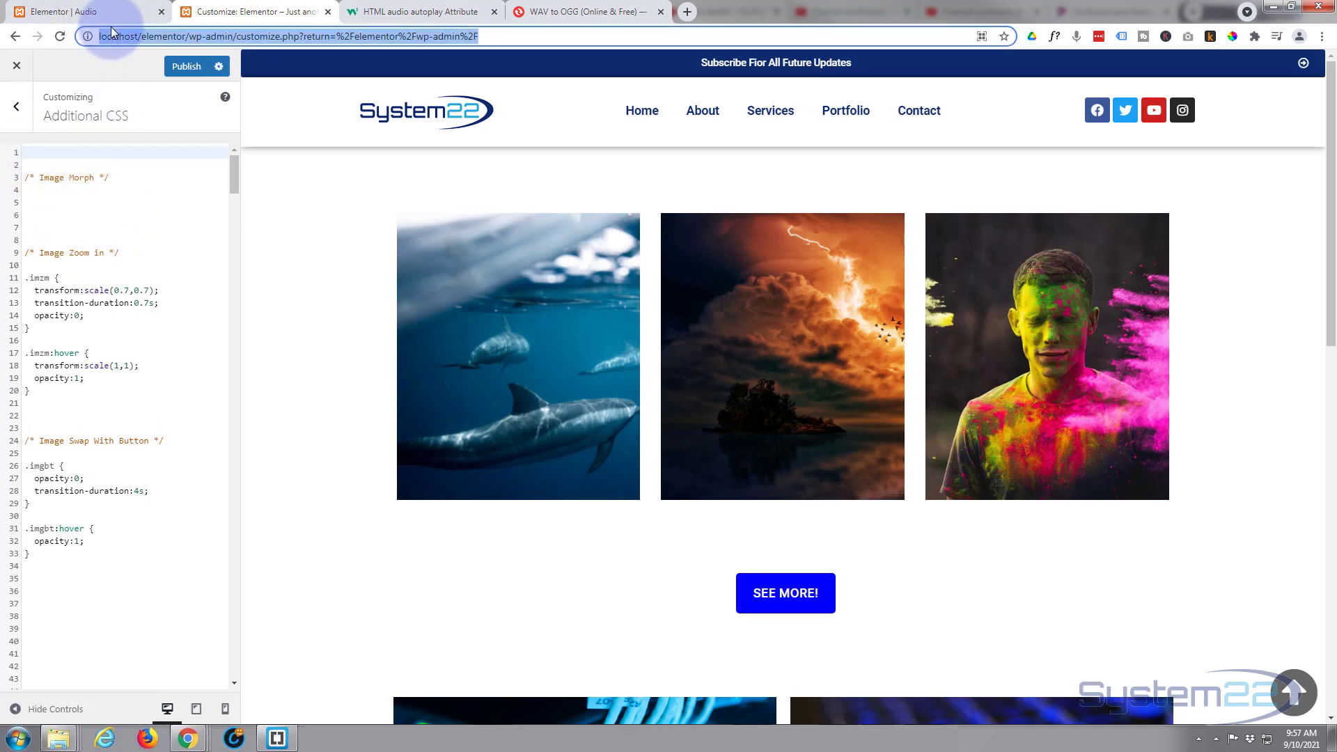
{"action": "left_click", "coordinate": [111, 14]}
{"action": "left_click", "coordinate": [80, 512]}
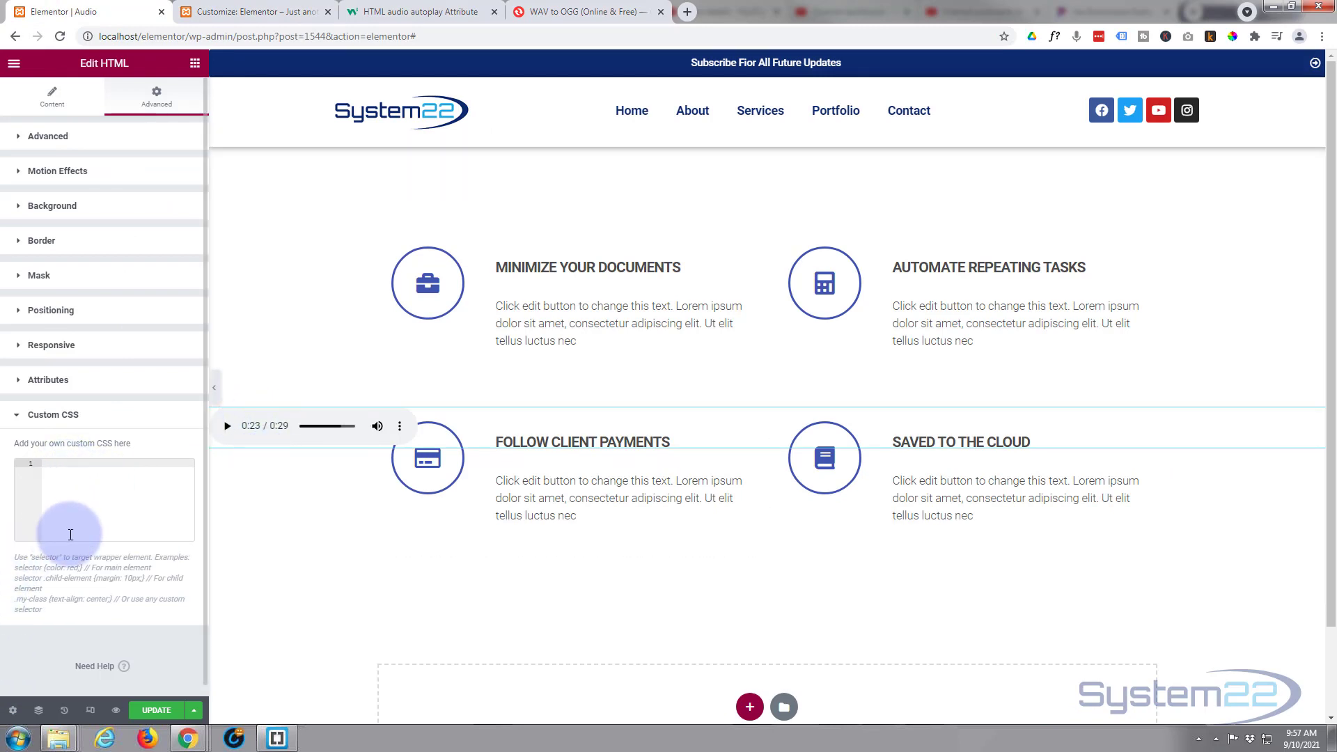
- Start a .aaud { } rule in the widget's Custom CSS with an empty body line
{"action": "left_click", "coordinate": [237, 12]}
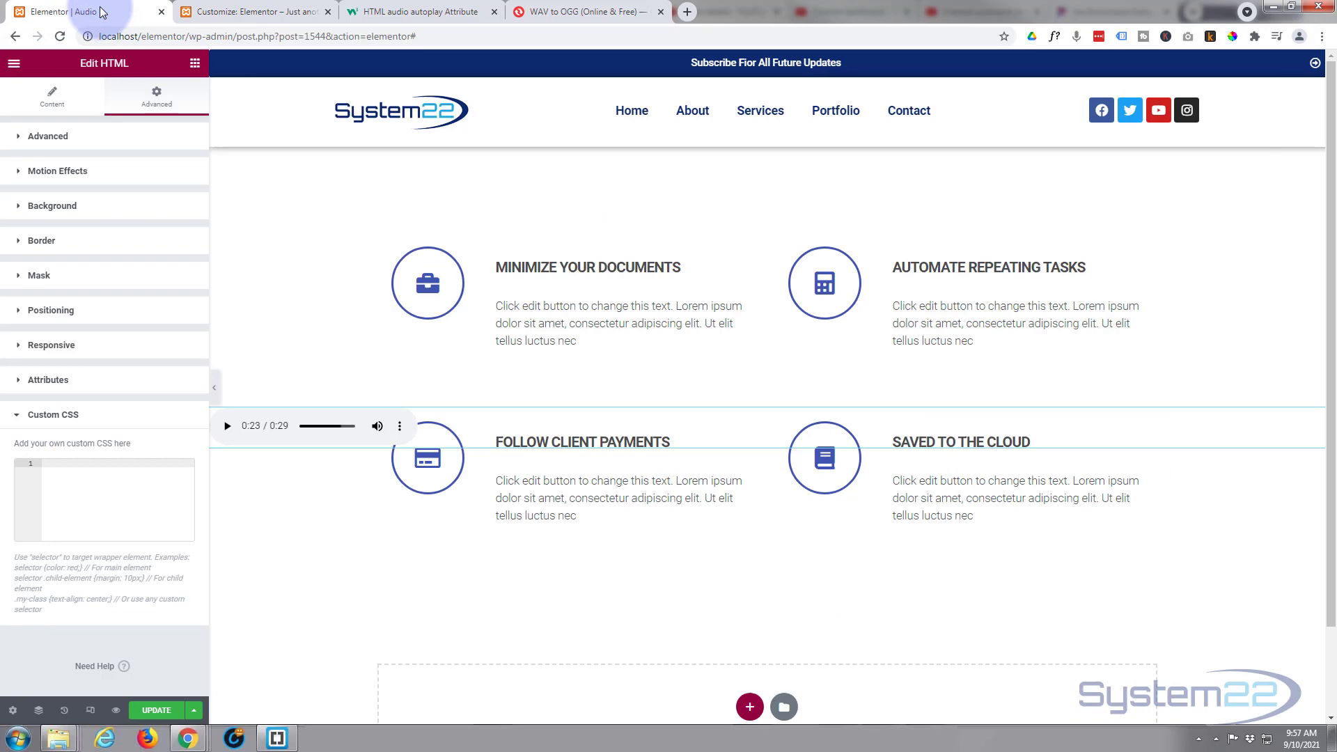
{"action": "left_click", "coordinate": [82, 12]}
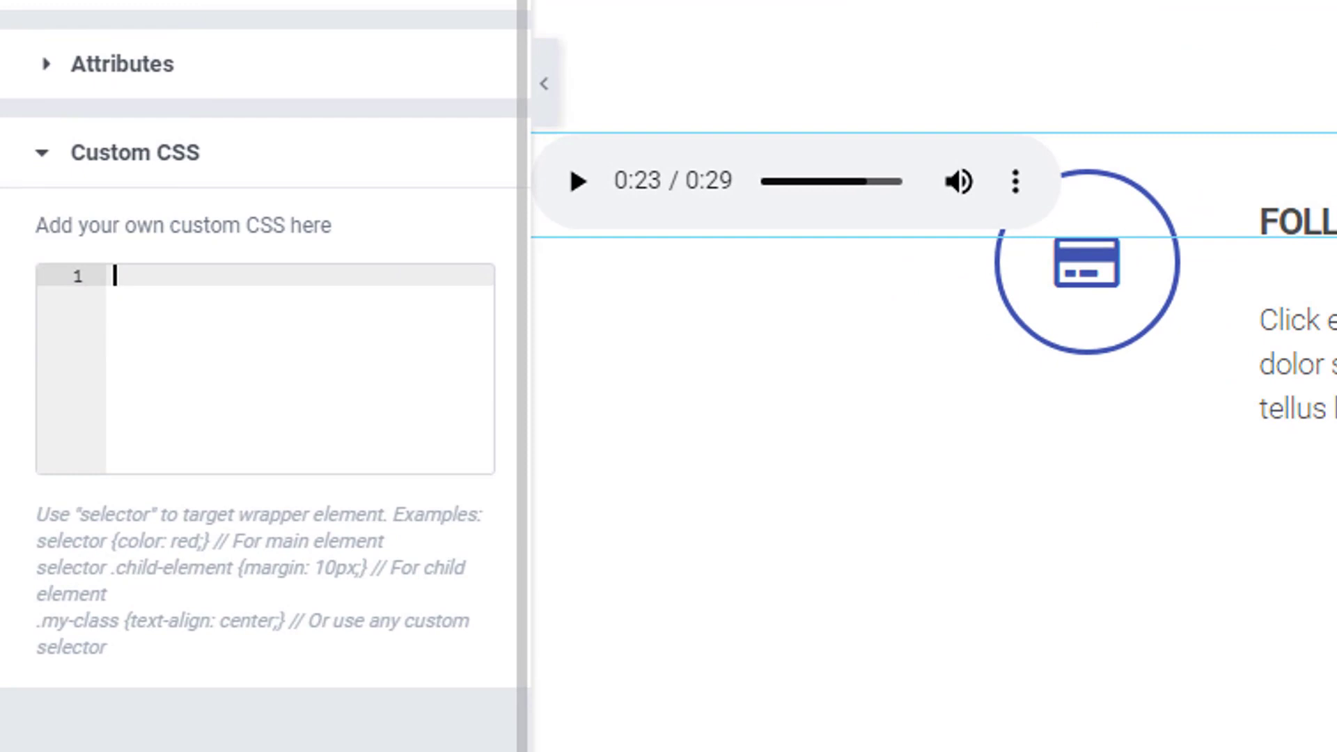
{"action": "type", "text": ".aaud"}
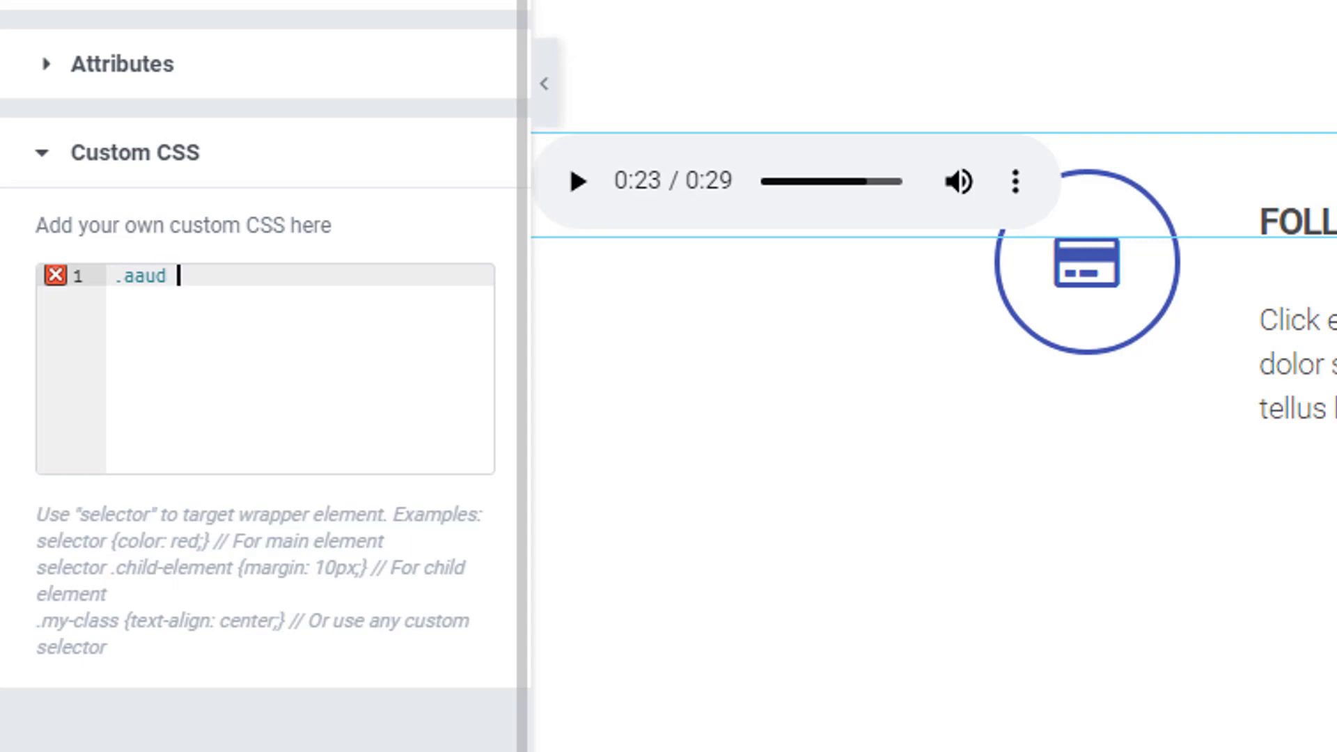
{"action": "type", "text": " {}"}
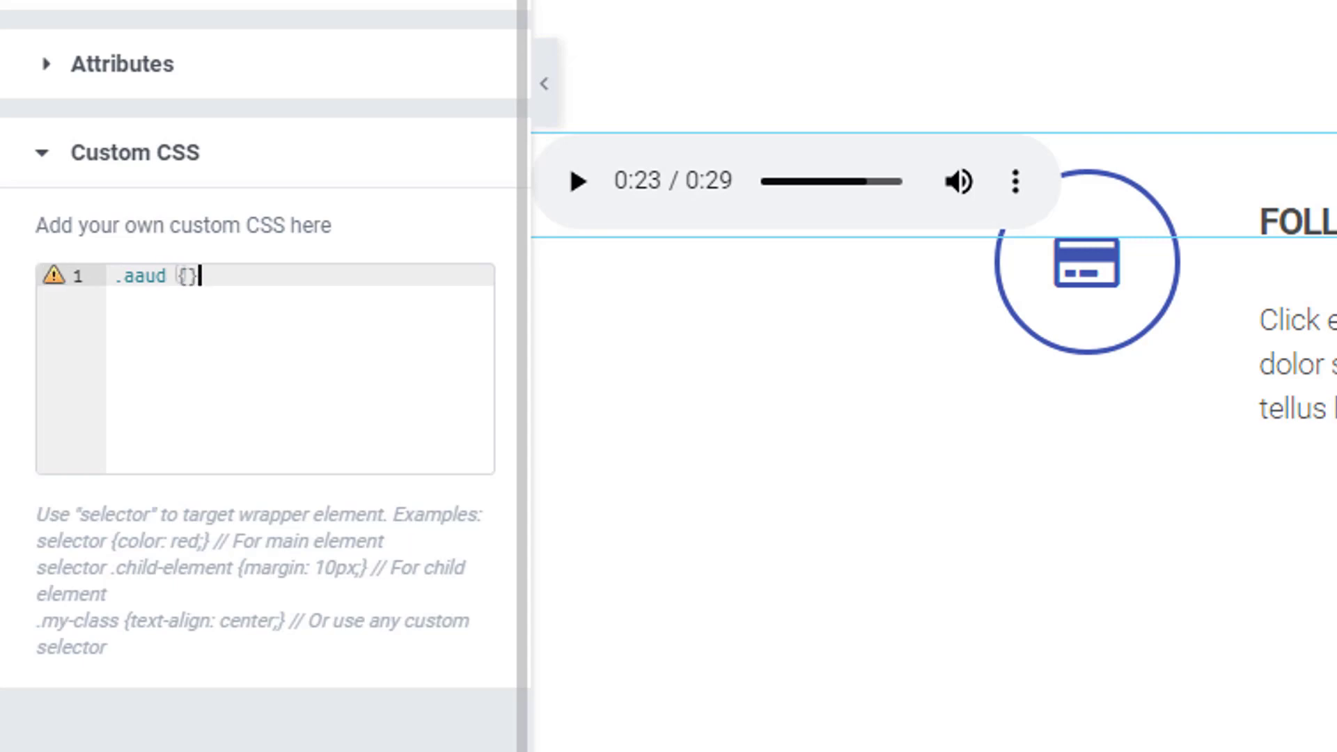
{"action": "key", "text": "Return"}
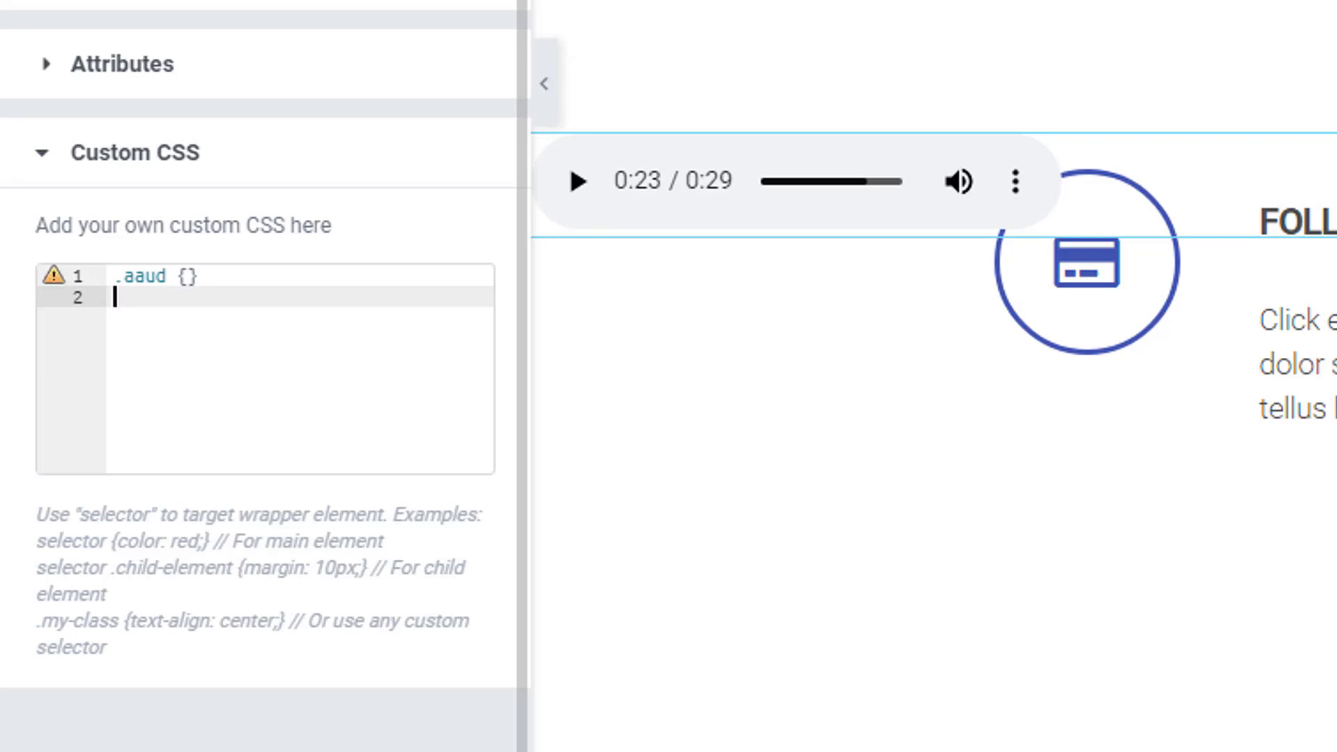
{"action": "left_click", "coordinate": [186, 277]}
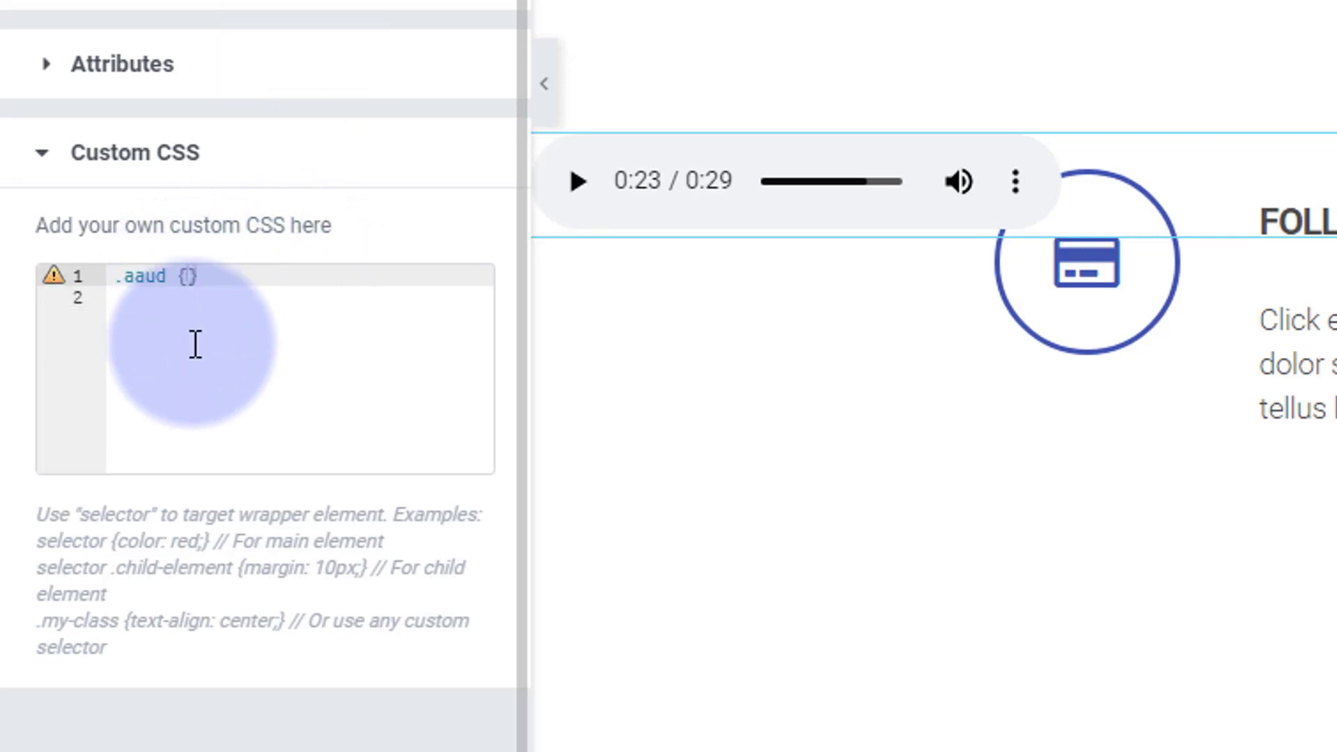
{"action": "key", "text": "Return"}
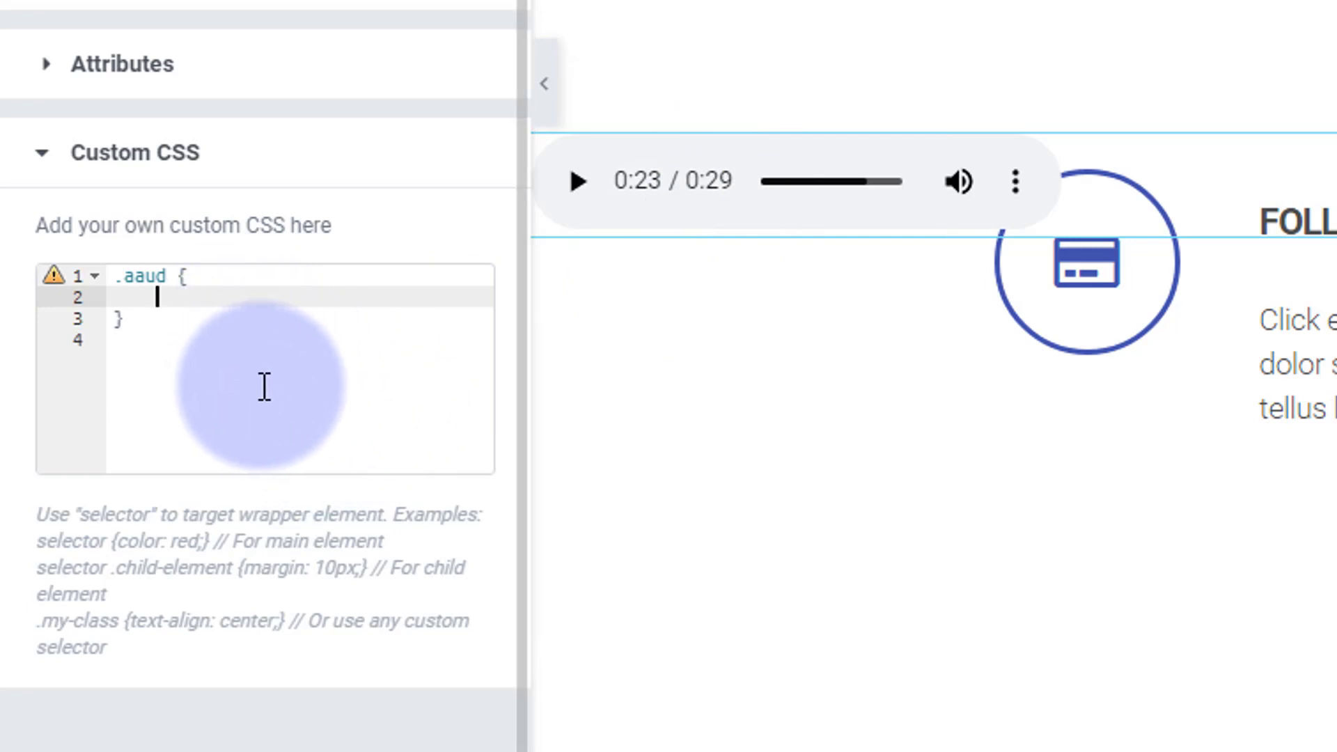
- Add overflow:hidden and width:50px !important declarations inside the .aaud rule
{"action": "type", "text": "overfl"}
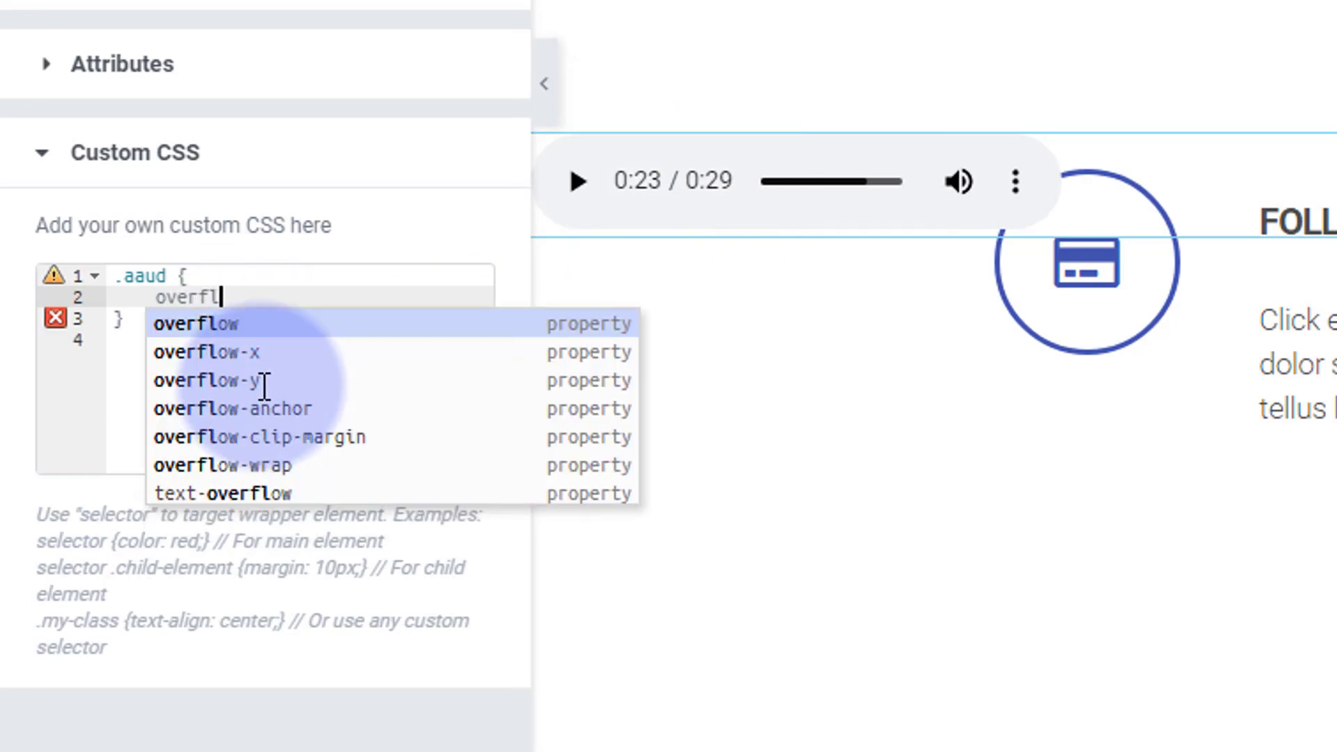
{"action": "type", "text": "ow:hi"}
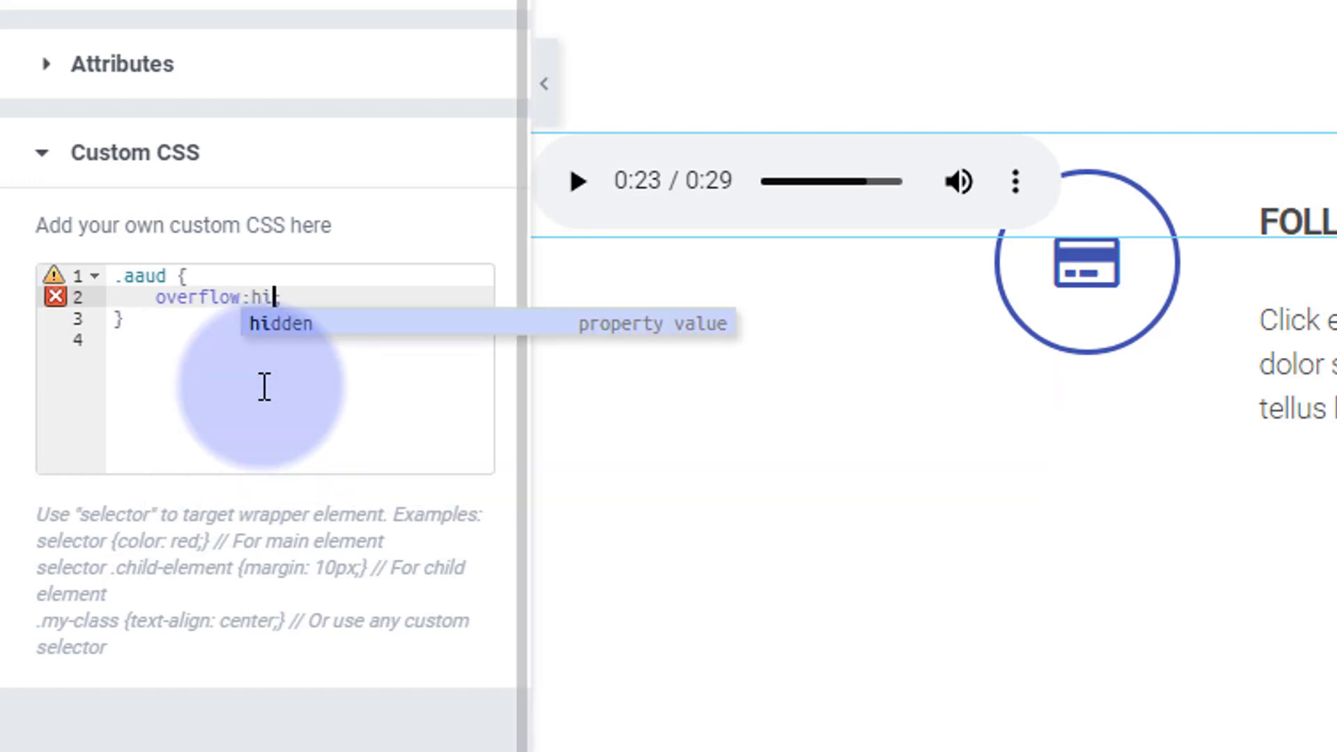
{"action": "type", "text": "dden;"}
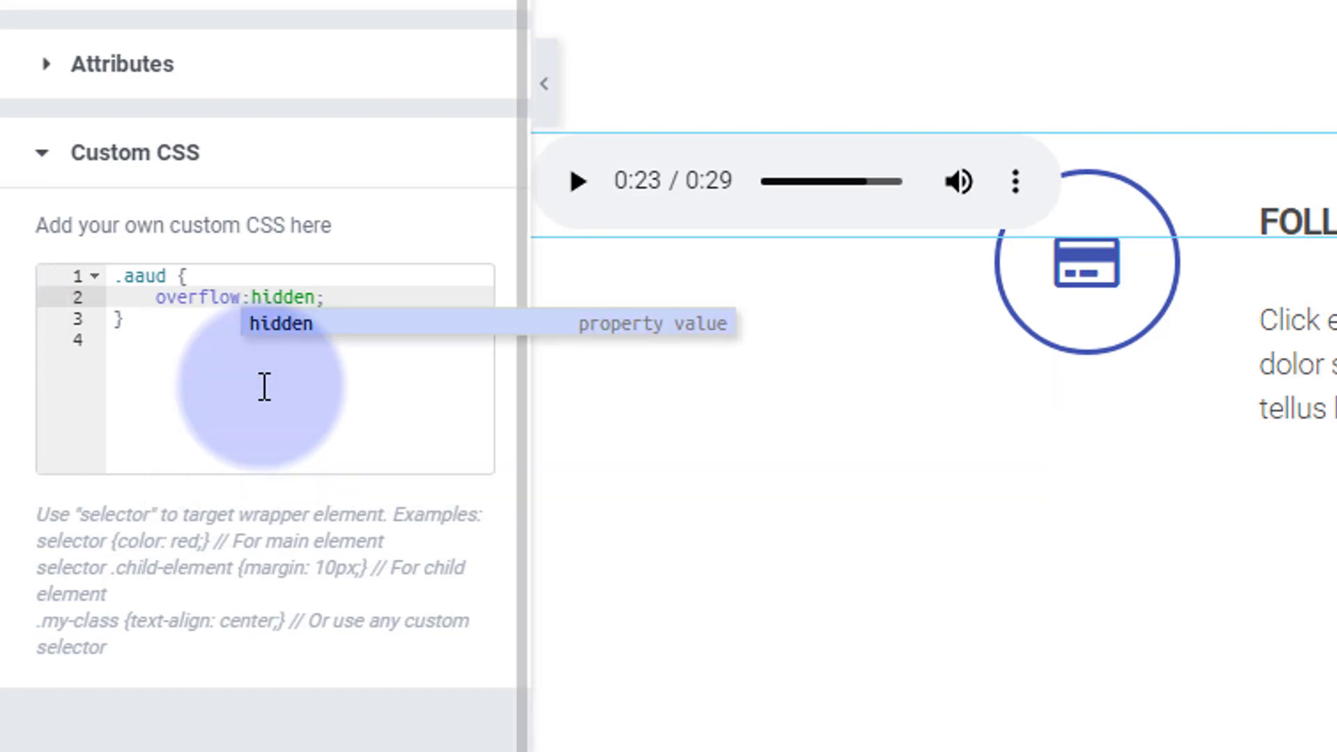
{"action": "left_click", "coordinate": [365, 286]}
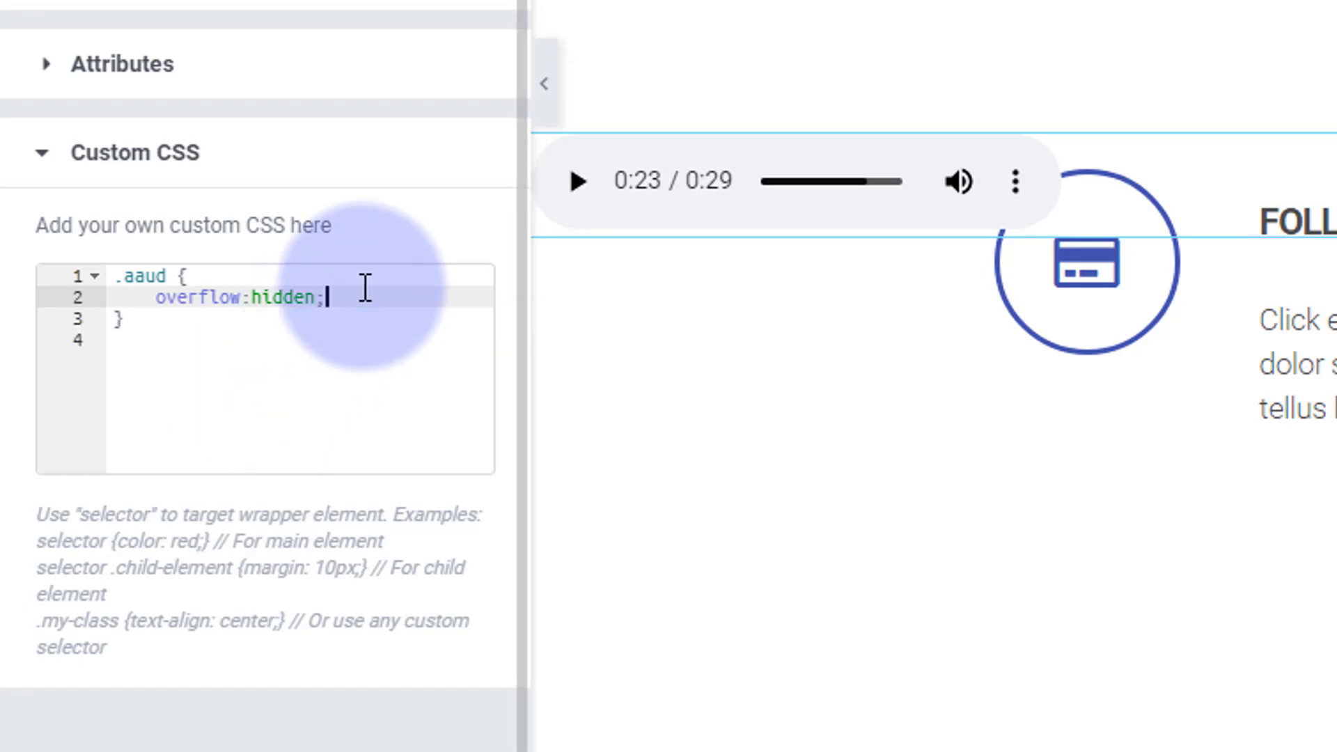
{"action": "key", "text": "Return"}
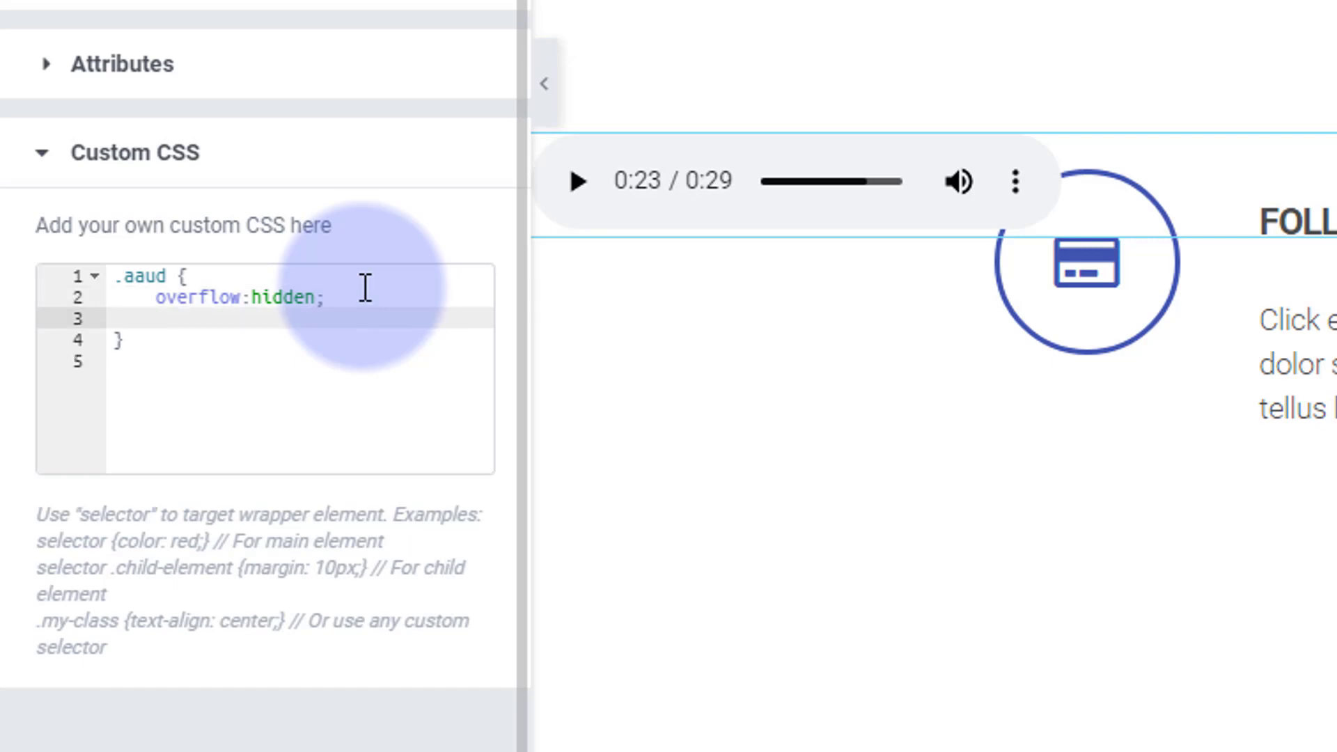
{"action": "type", "text": "width"}
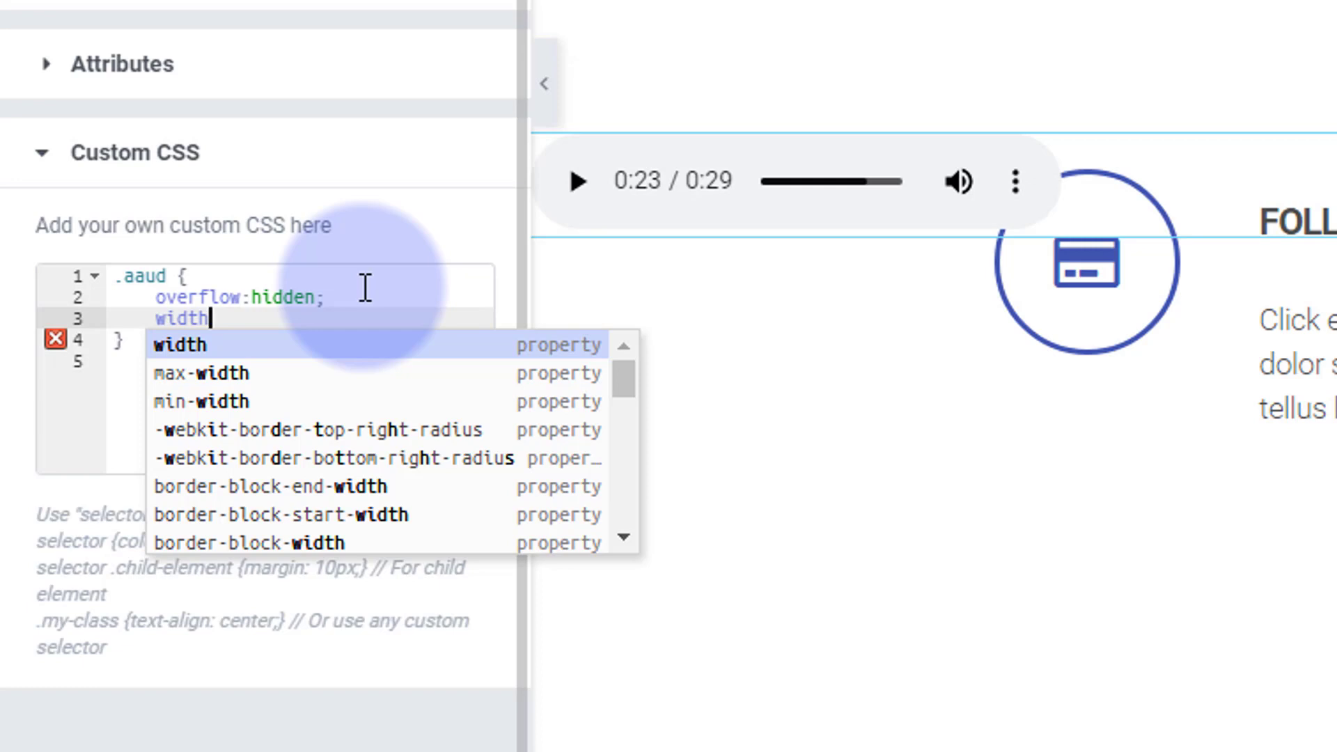
{"action": "type", "text": ":"}
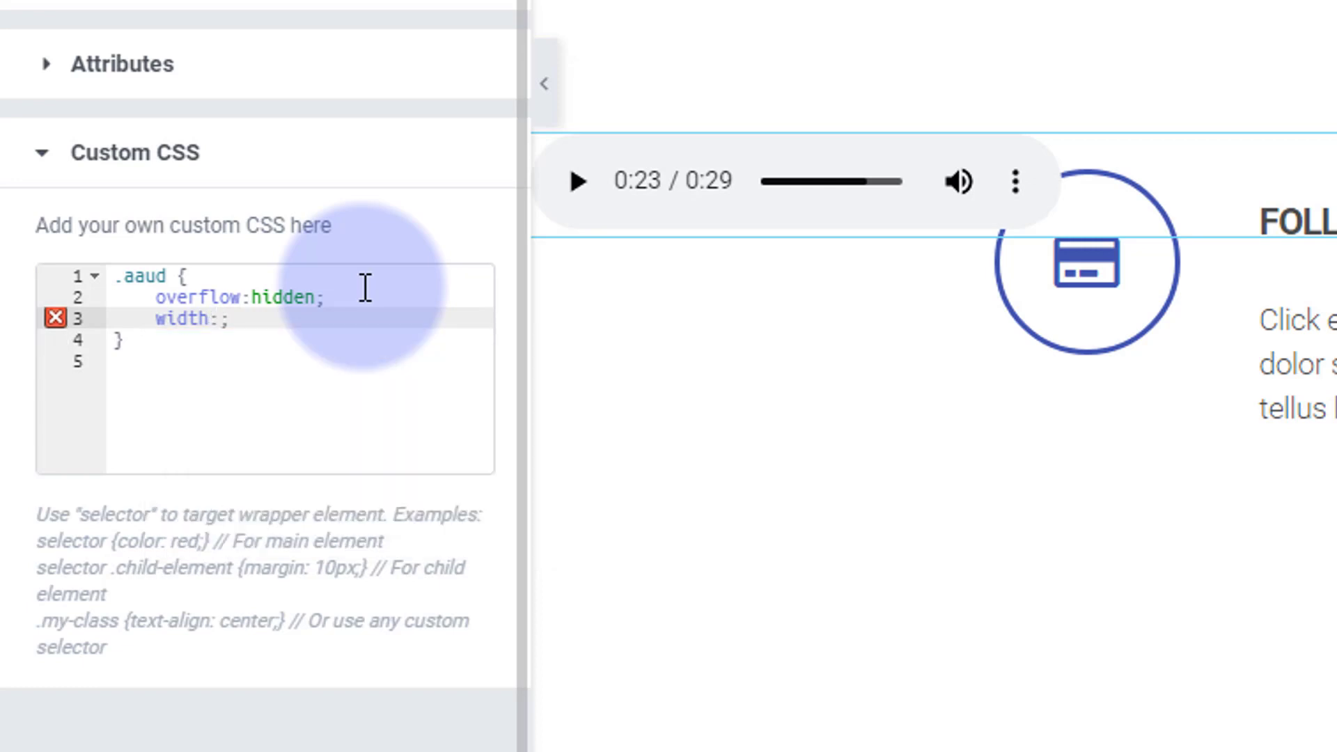
{"action": "type", "text": "50px"}
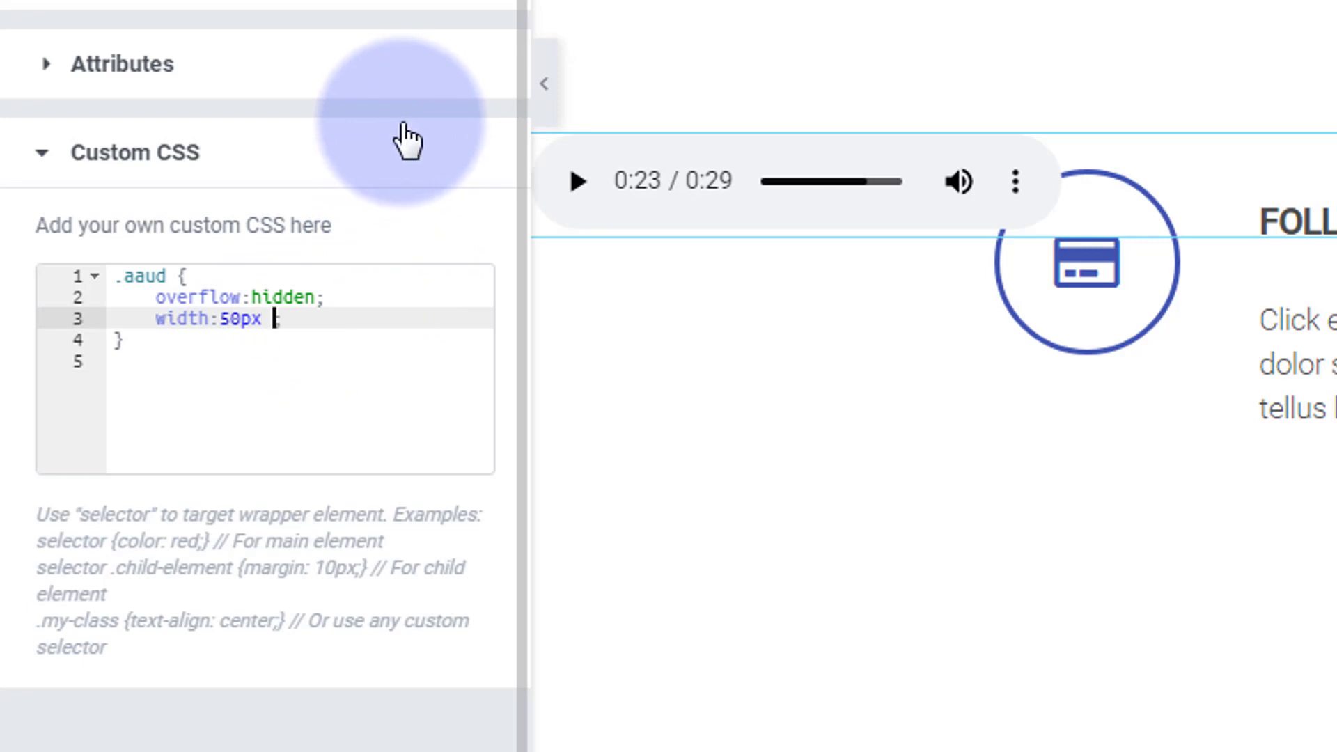
{"action": "type", "text": "!important"}
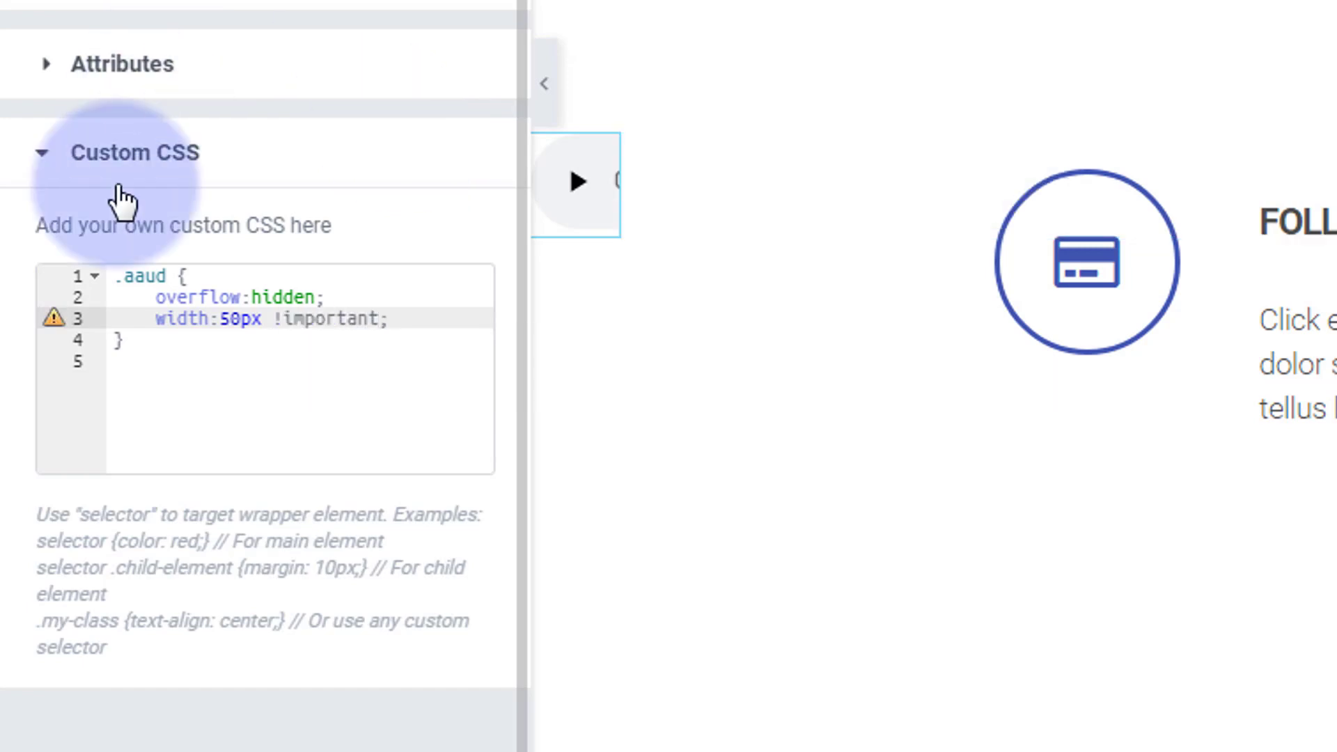
{"action": "mouse_move", "coordinate": [61, 316]}
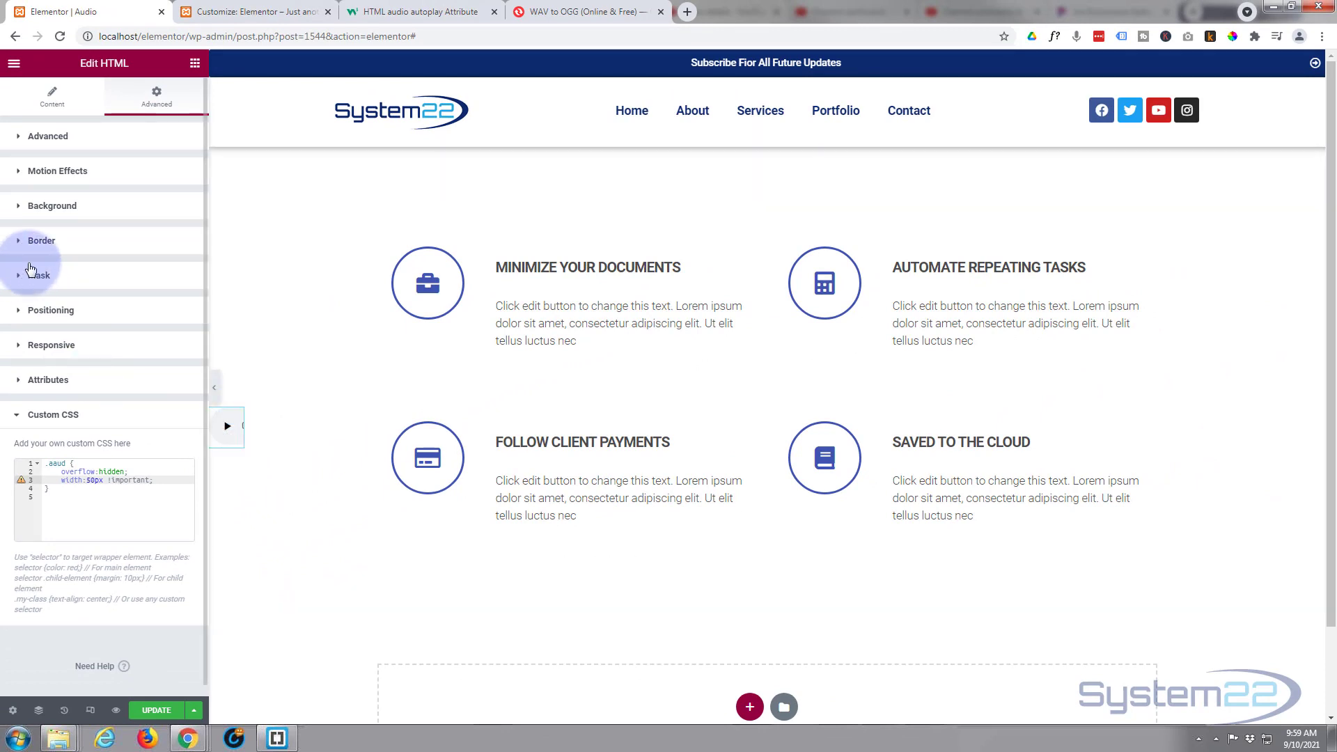
- Give the audio widget a Classic background in light grey #F4F4F4
{"action": "left_click", "coordinate": [18, 208]}
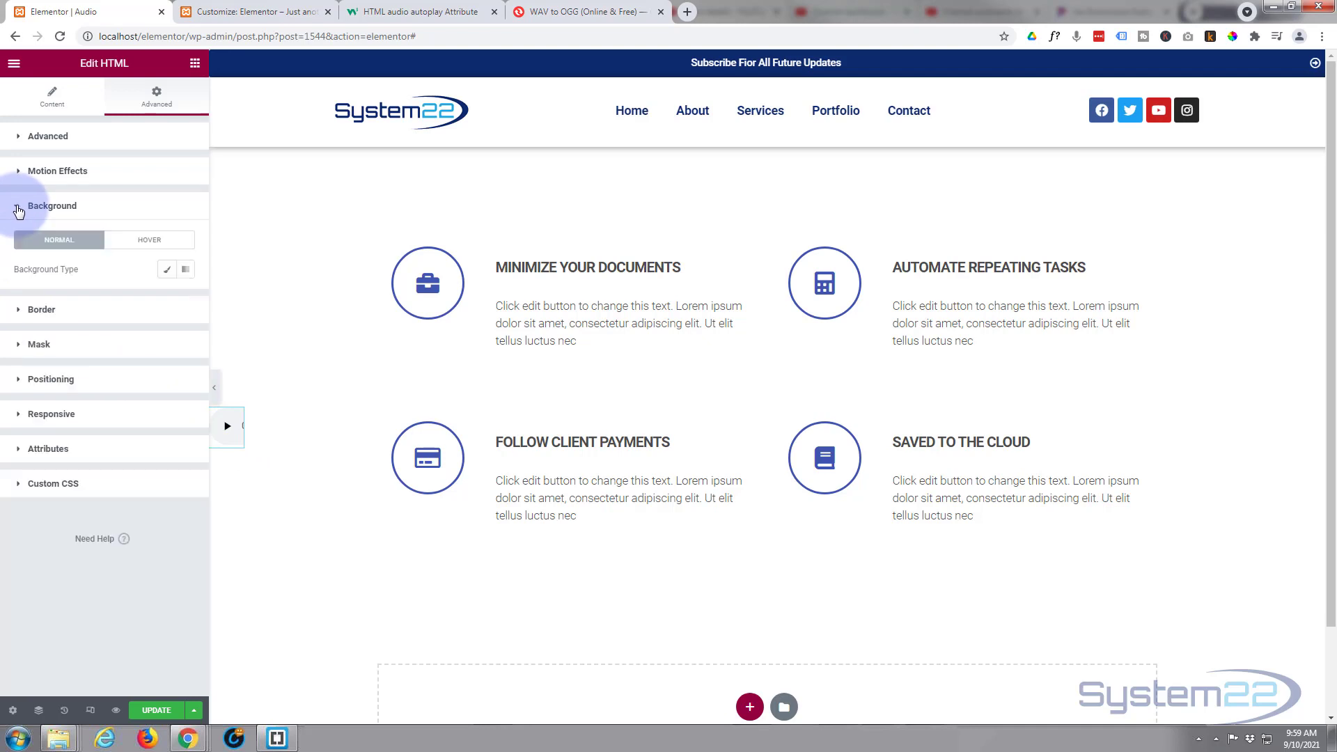
{"action": "left_click", "coordinate": [169, 271]}
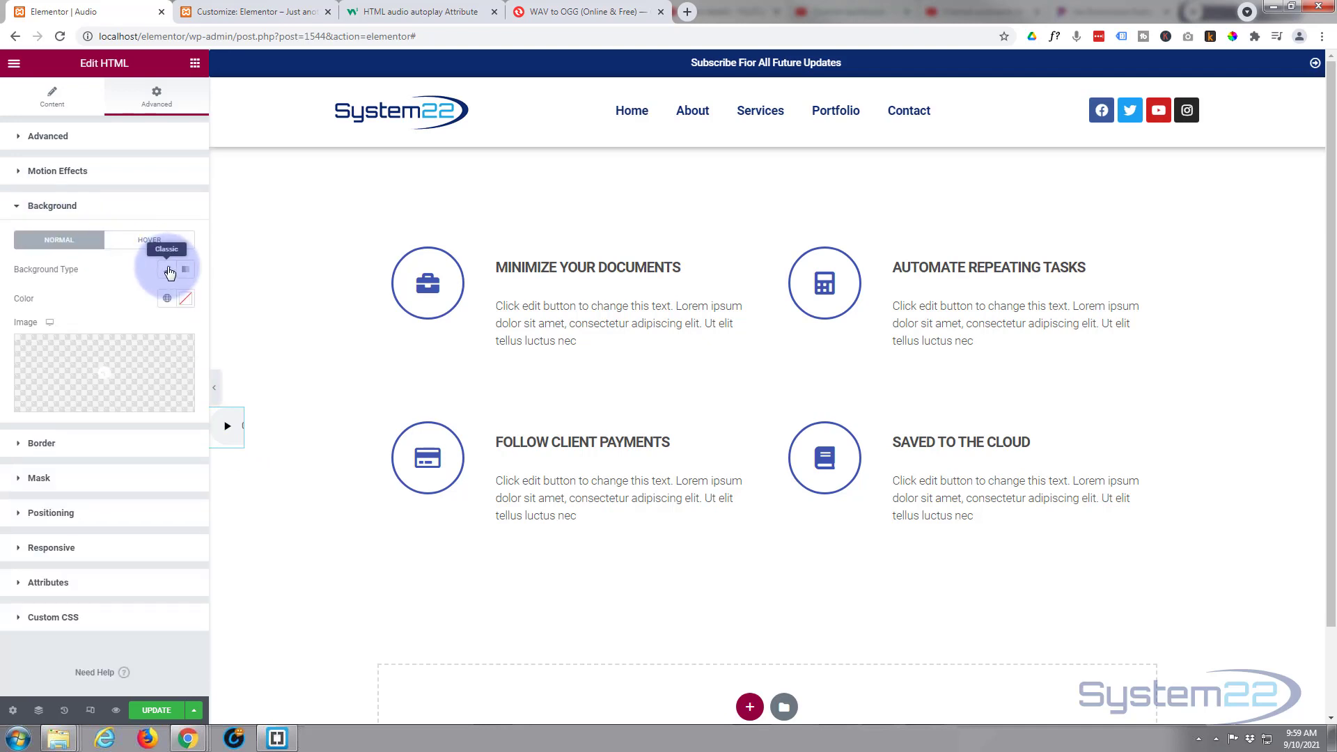
{"action": "left_click", "coordinate": [186, 300]}
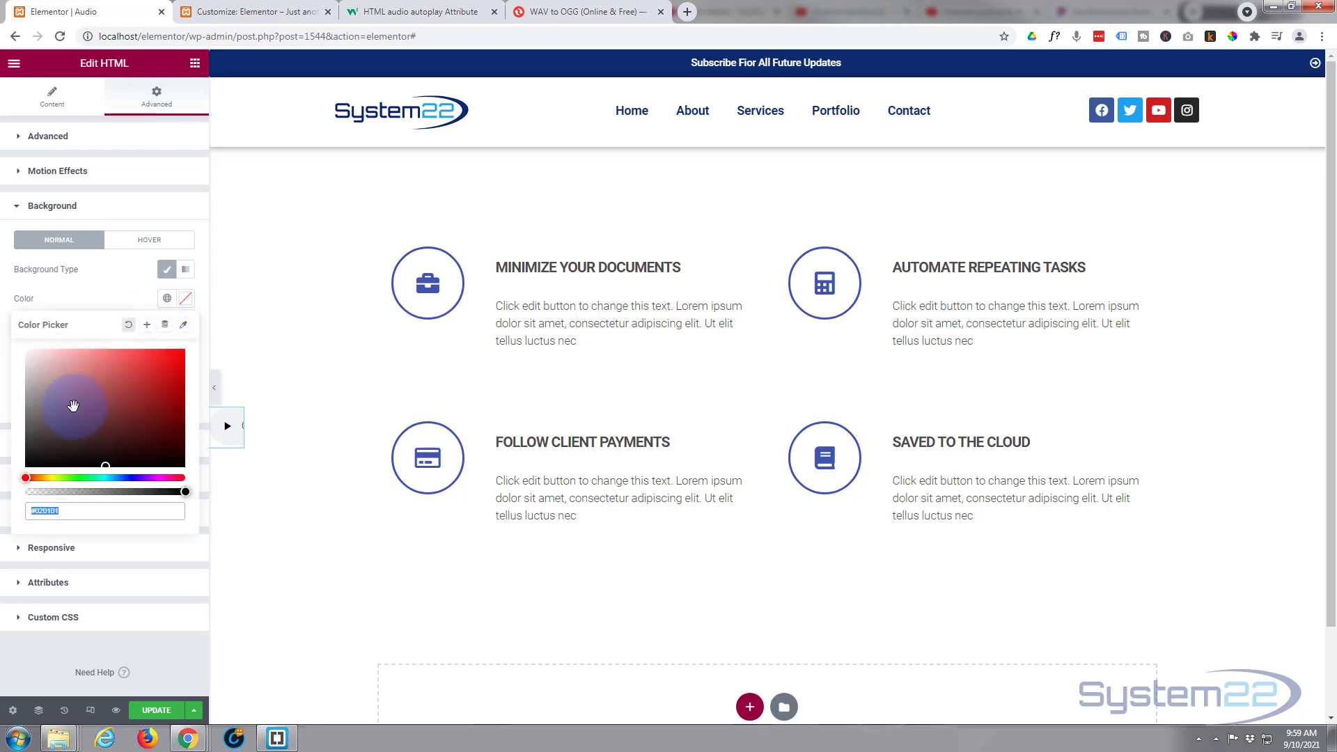
{"action": "left_click_drag", "start_coordinate": [39, 457], "coordinate": [20, 476]}
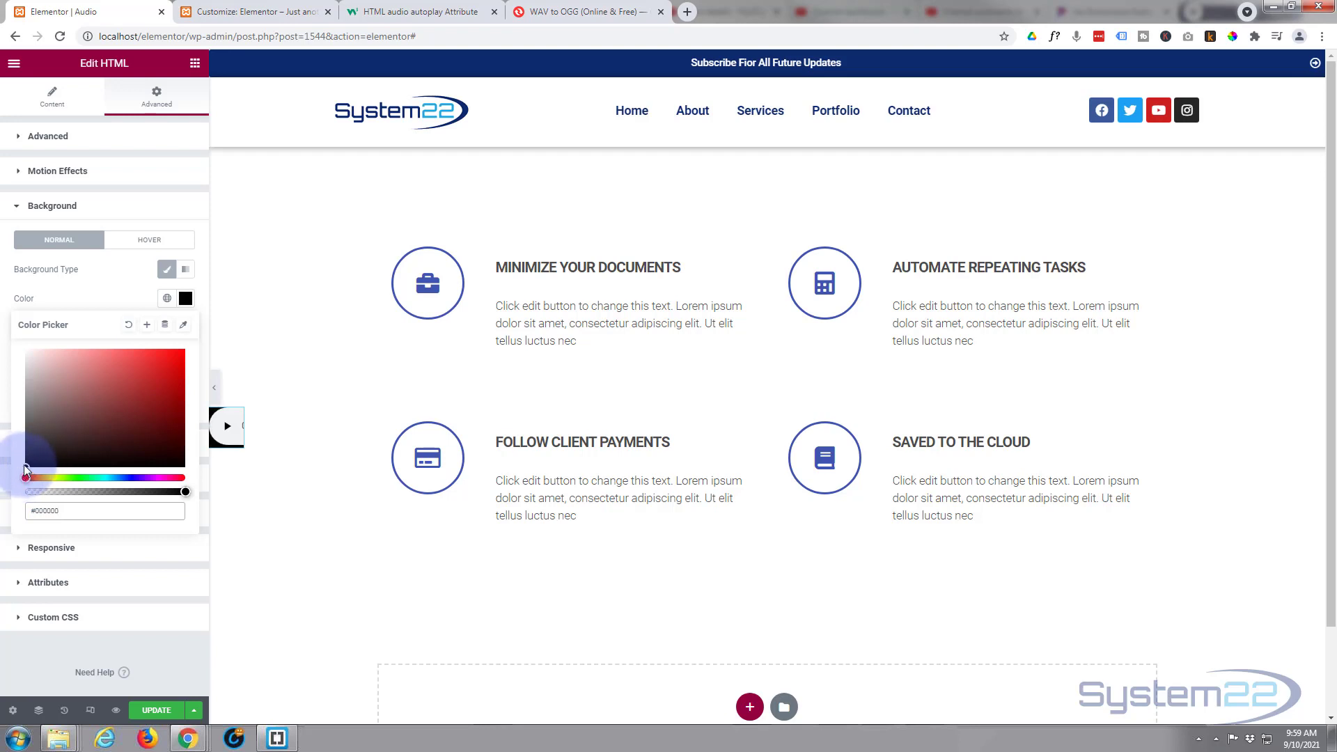
{"action": "left_click_drag", "start_coordinate": [25, 465], "coordinate": [19, 354]}
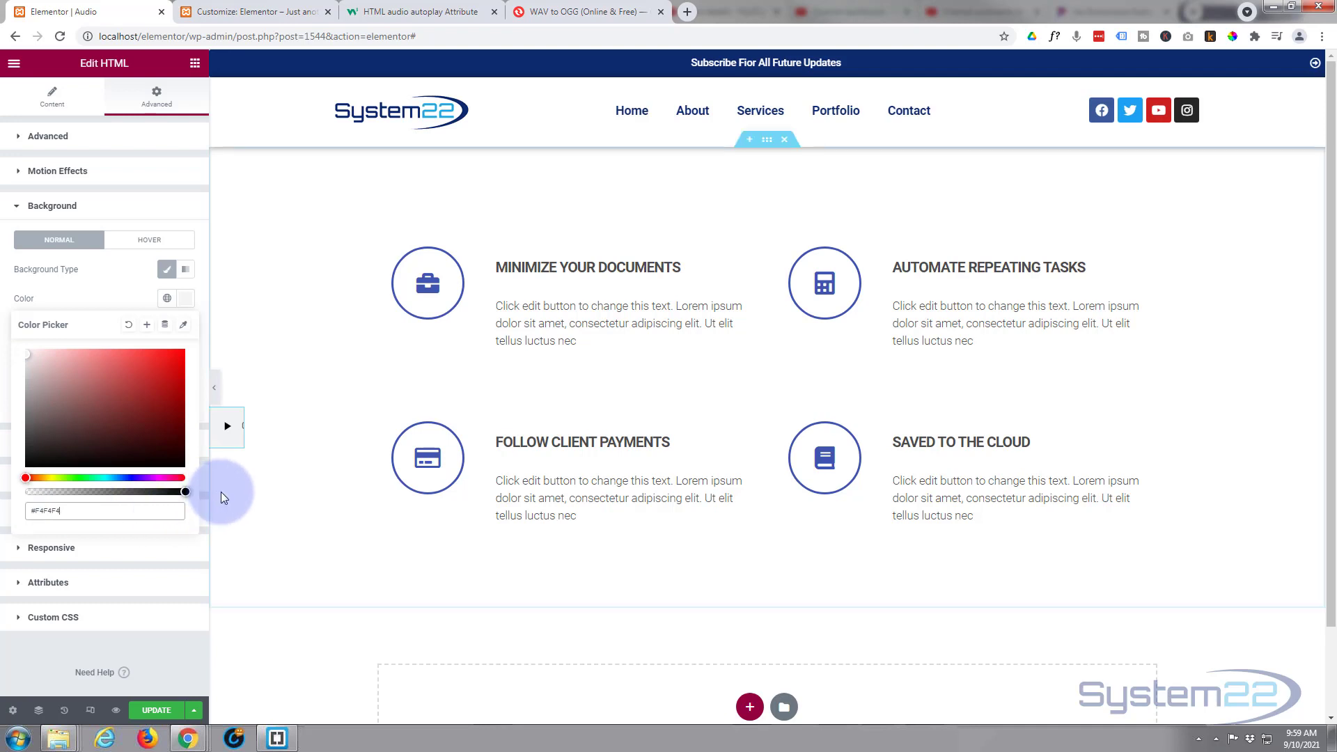
{"action": "left_click", "coordinate": [45, 616]}
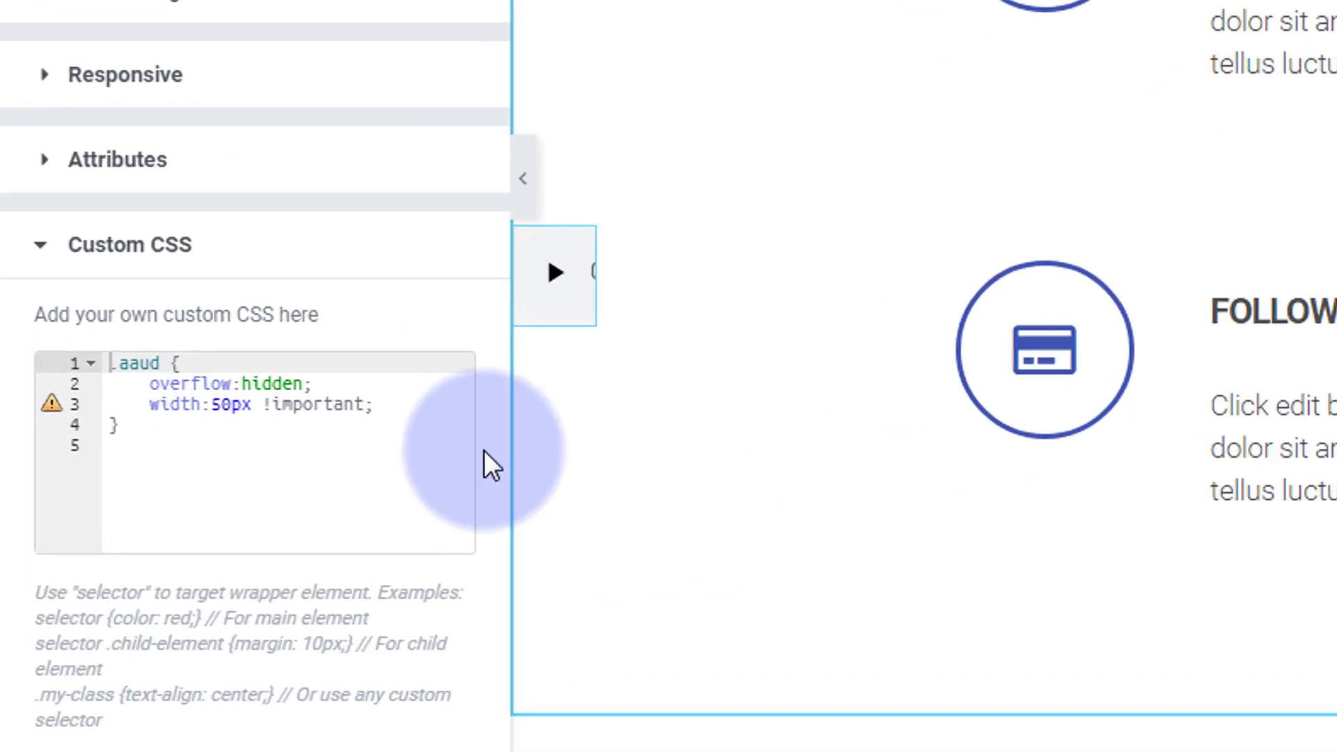
- Change the .aaud width to 48px and add height:55px on a new line
{"action": "left_click_drag", "start_coordinate": [272, 369], "coordinate": [300, 369]}
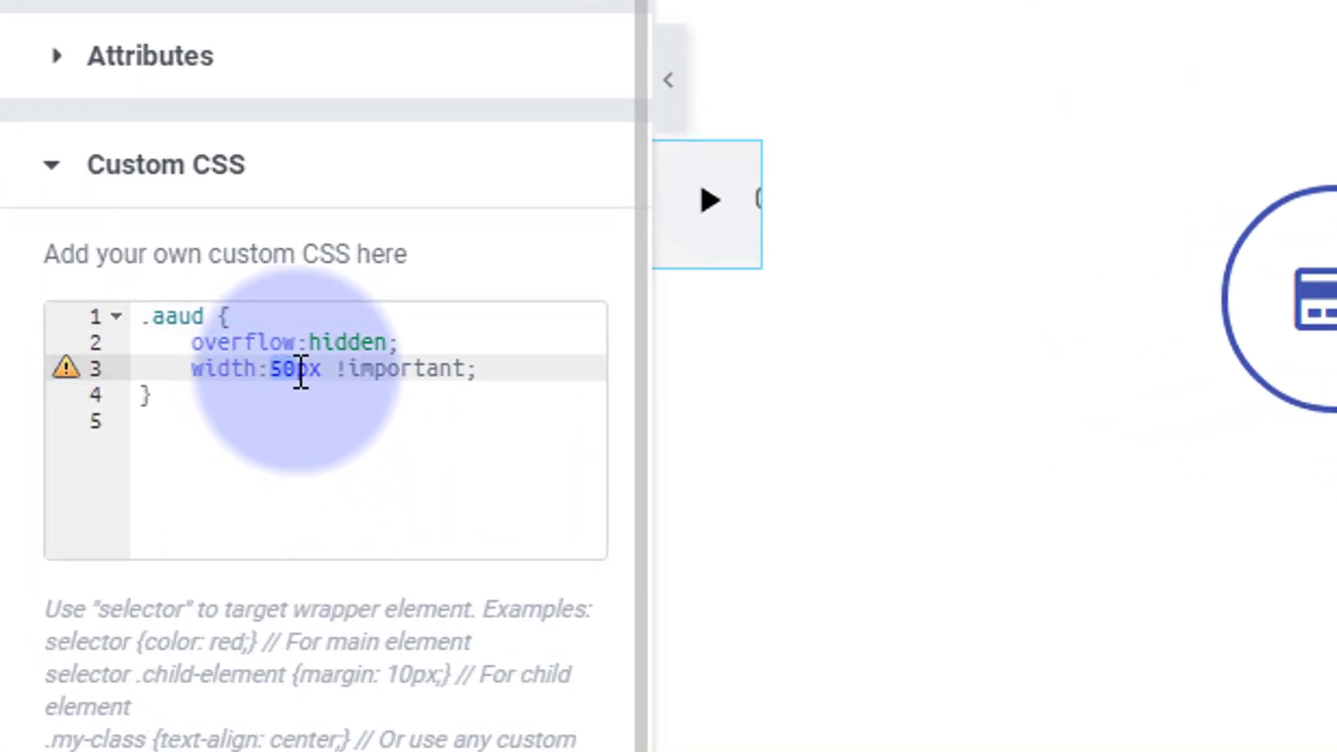
{"action": "type", "text": "48"}
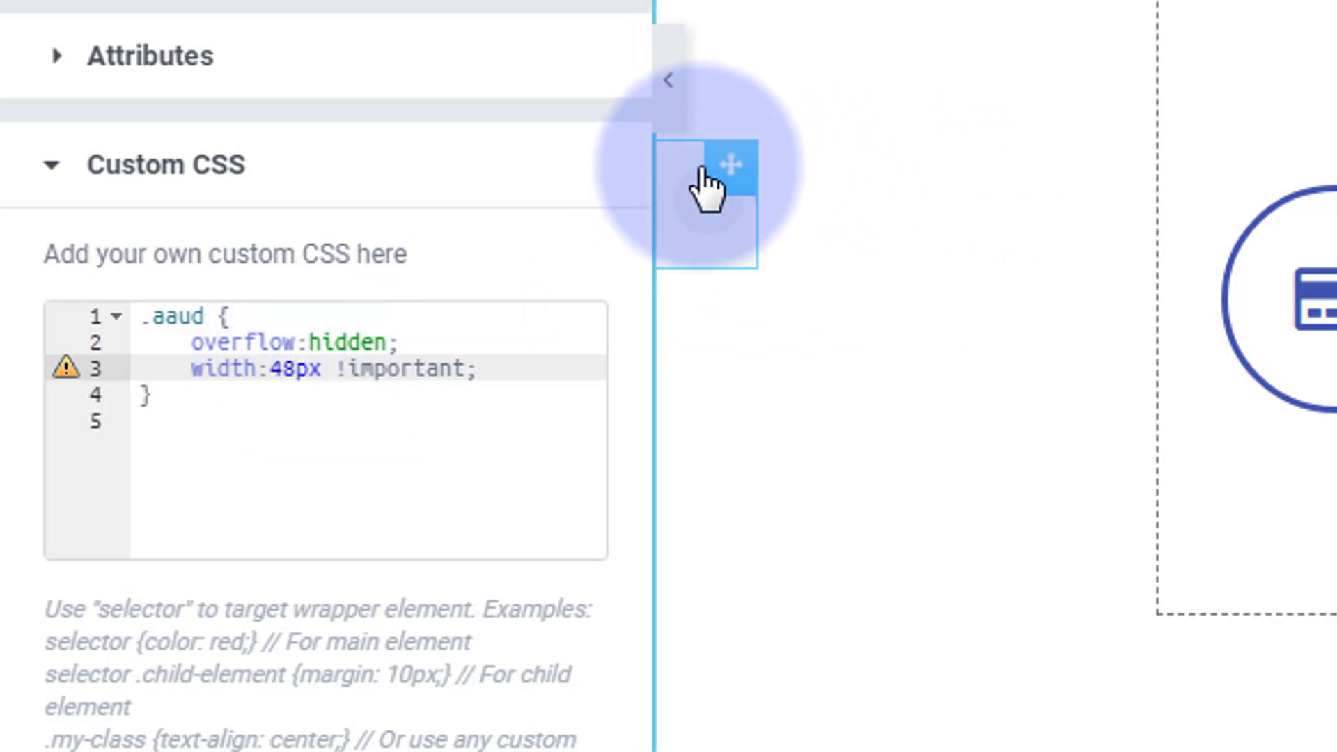
{"action": "left_click", "coordinate": [491, 372]}
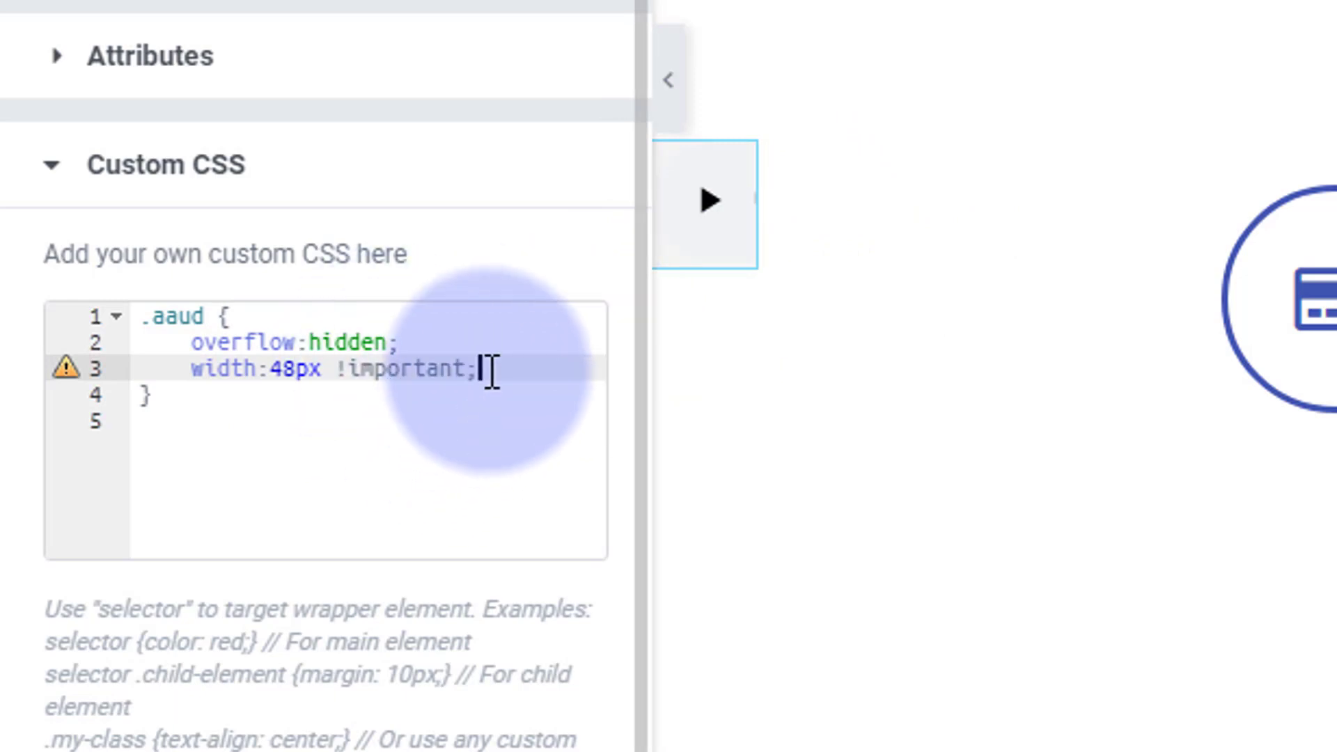
{"action": "key", "text": "Return"}
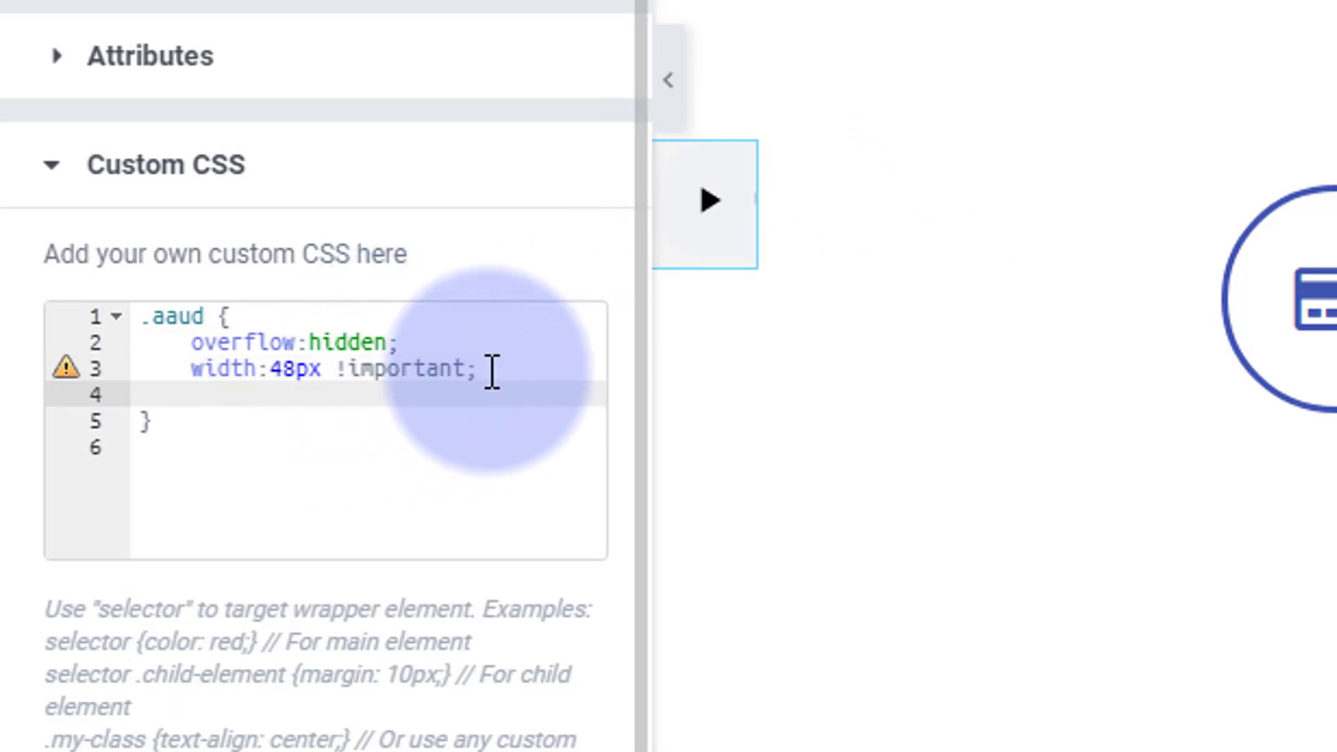
{"action": "type", "text": "height"}
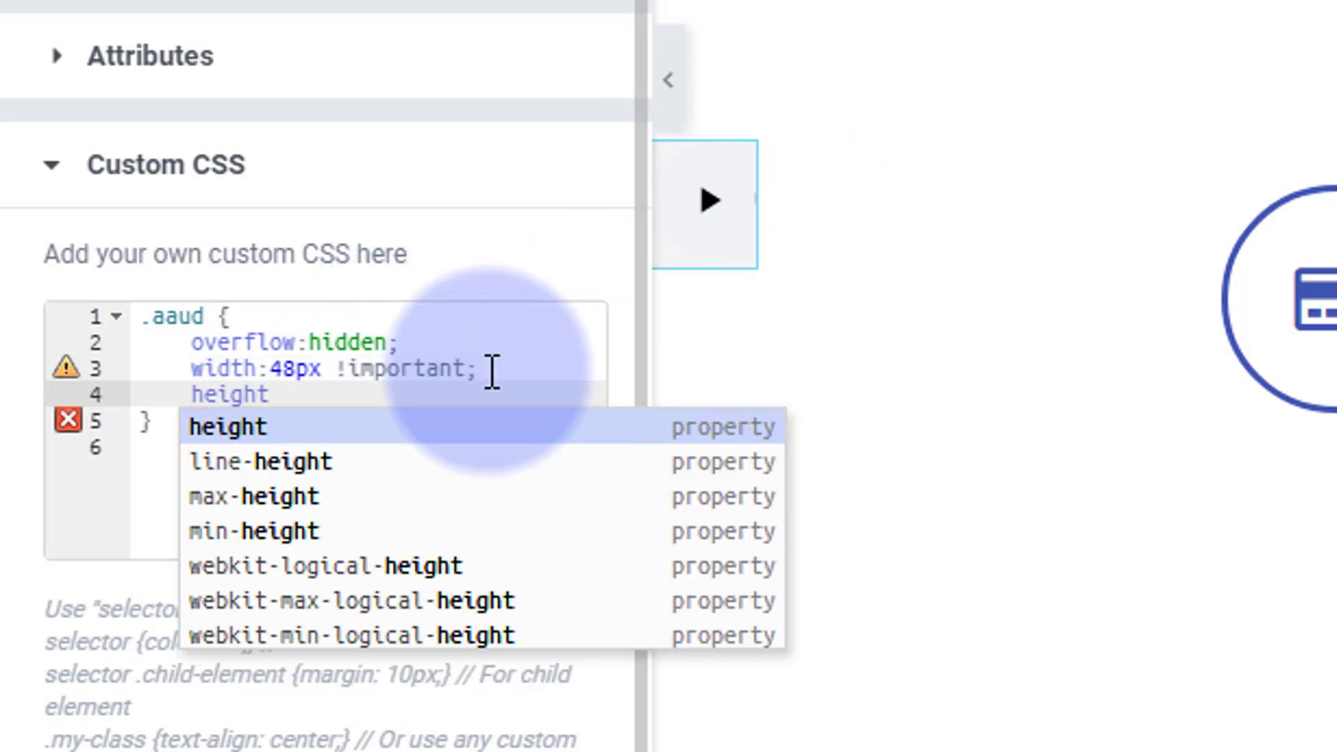
{"action": "type", "text": ":"}
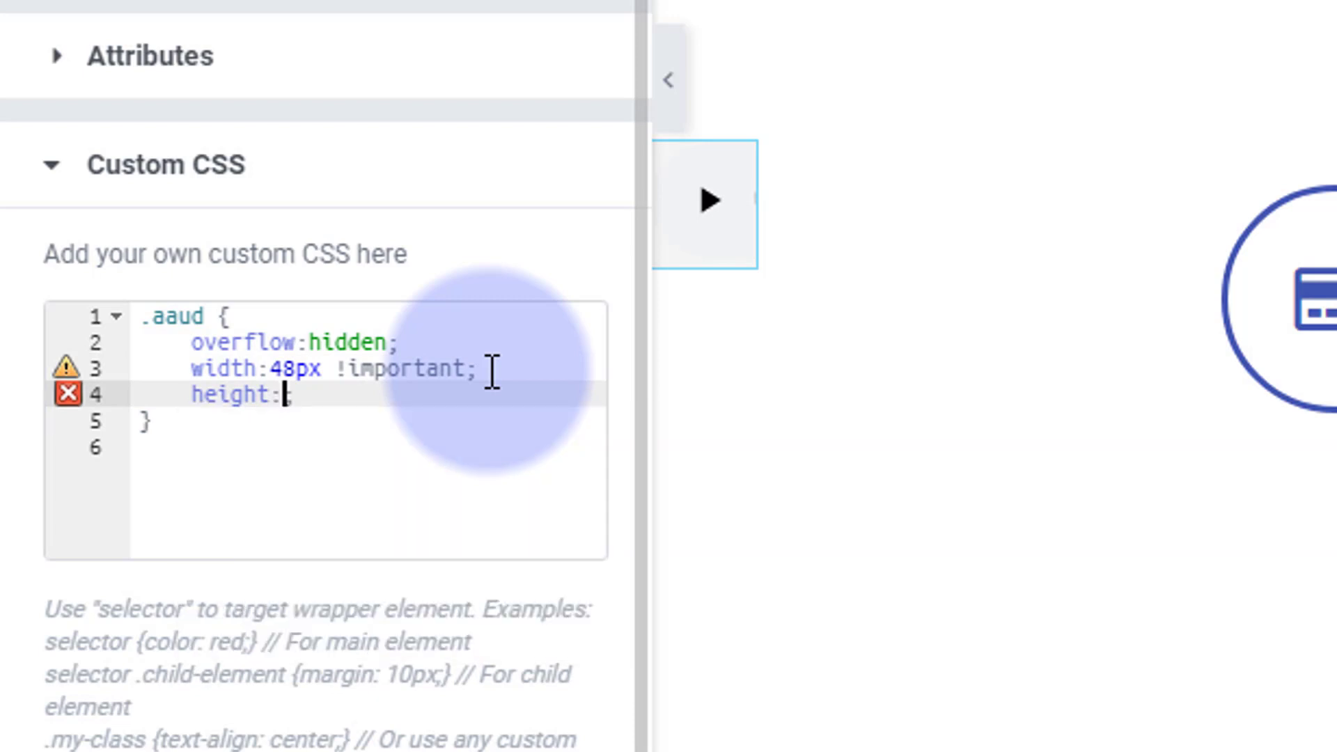
{"action": "type", "text": "50px"}
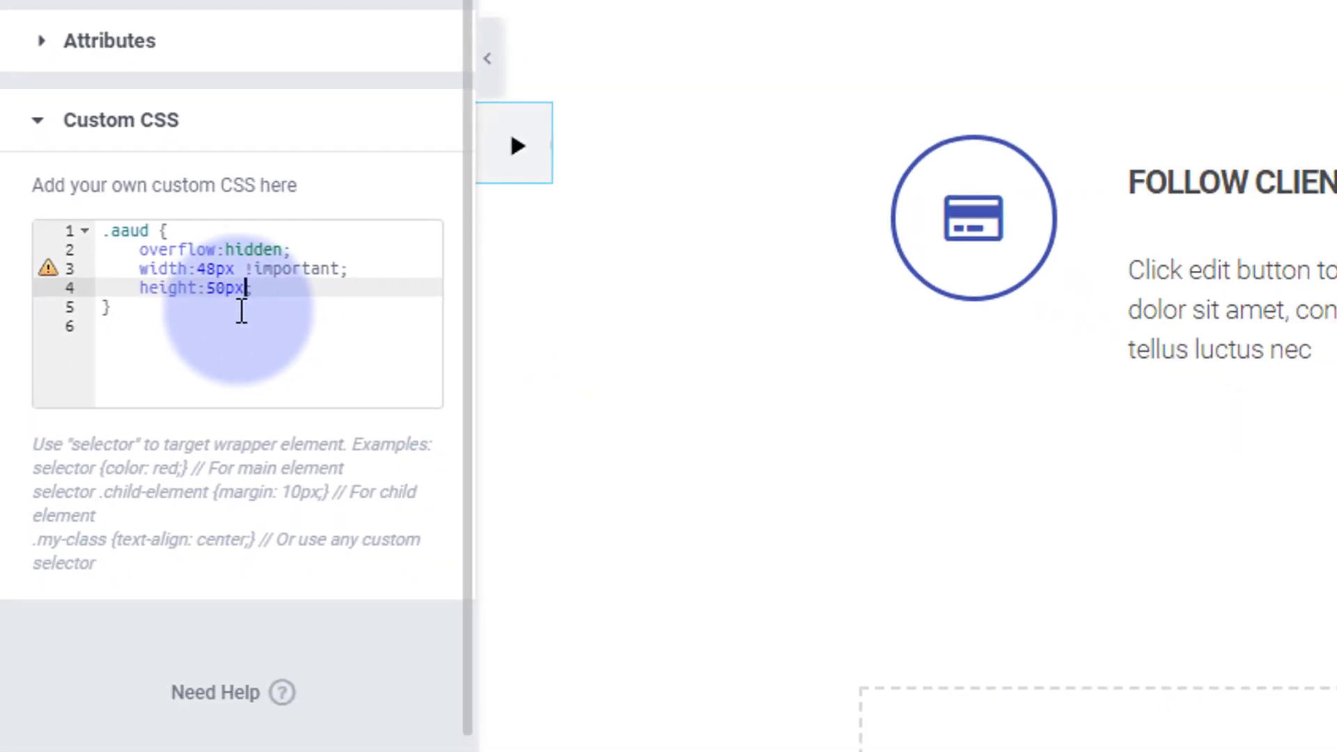
{"action": "left_click", "coordinate": [225, 289]}
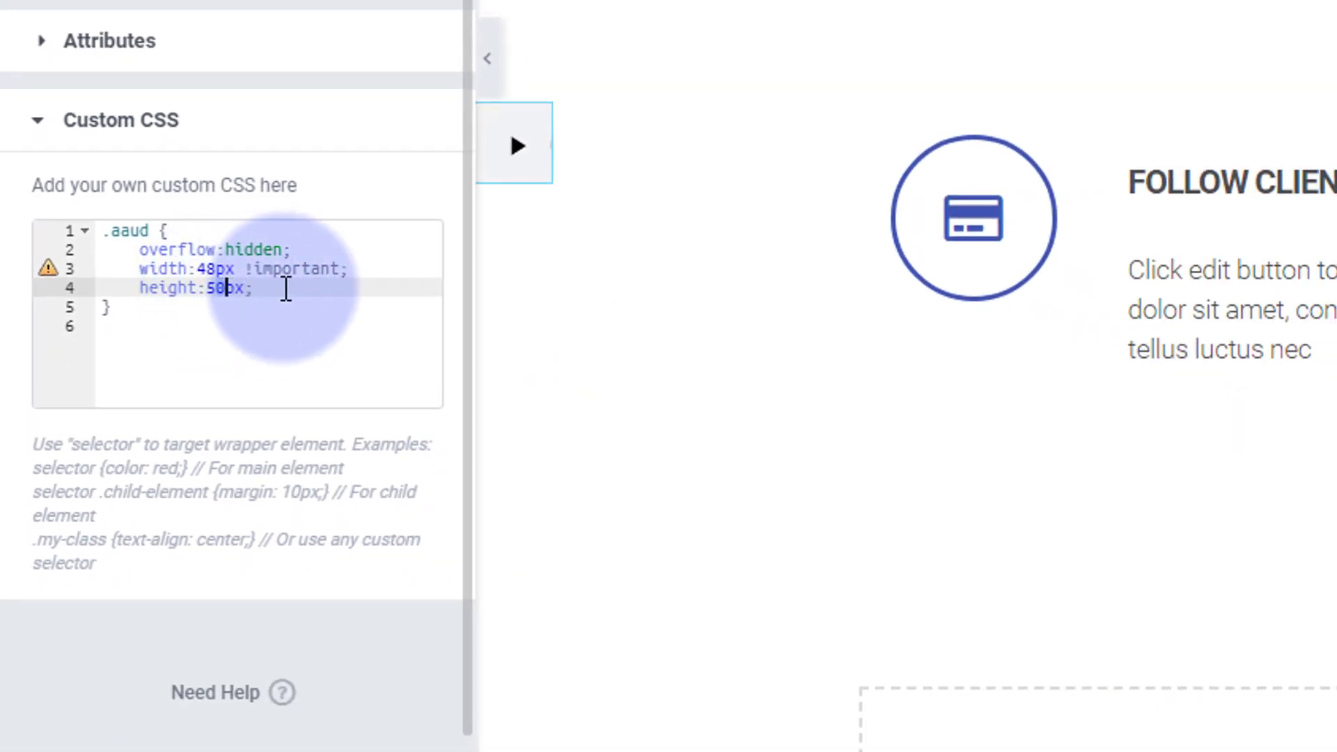
{"action": "key", "text": "BackSpace"}
{"action": "type", "text": "5"}
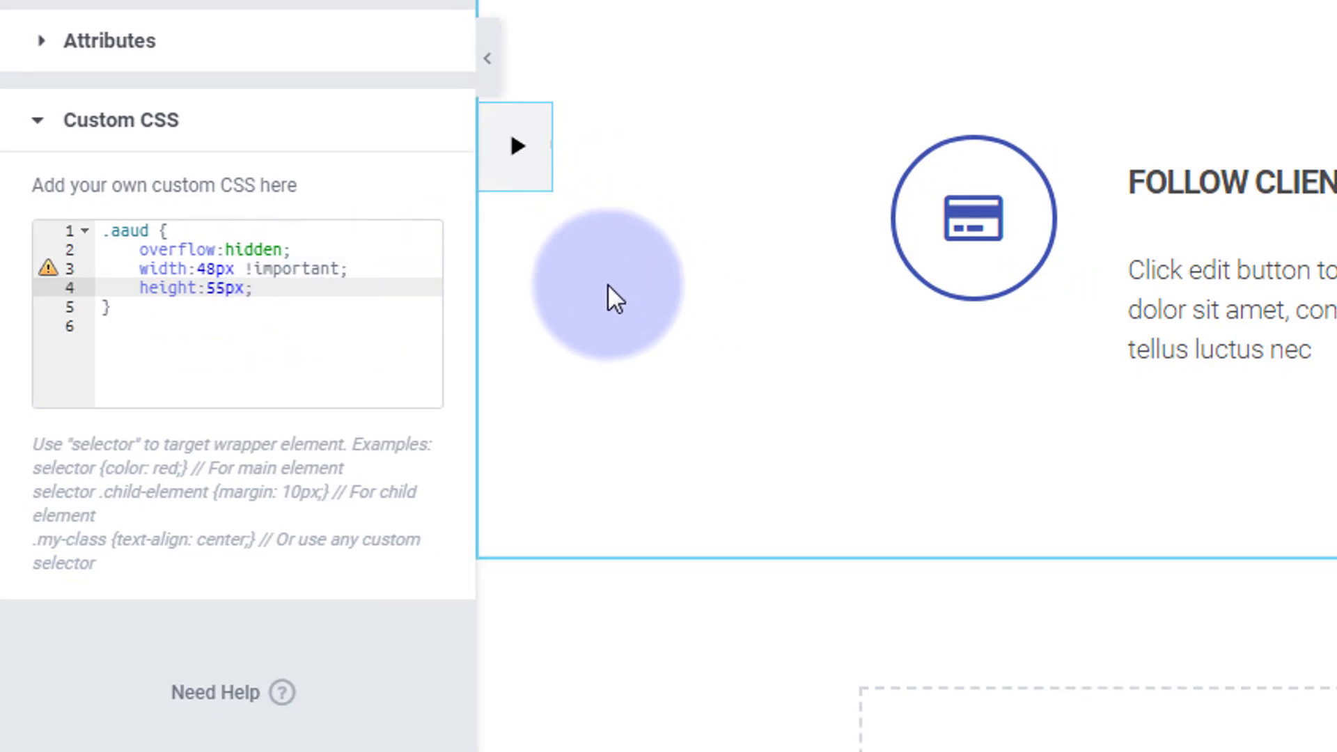
{"action": "scroll", "coordinate": [636, 271], "scroll_direction": "down", "scroll_amount": 3}
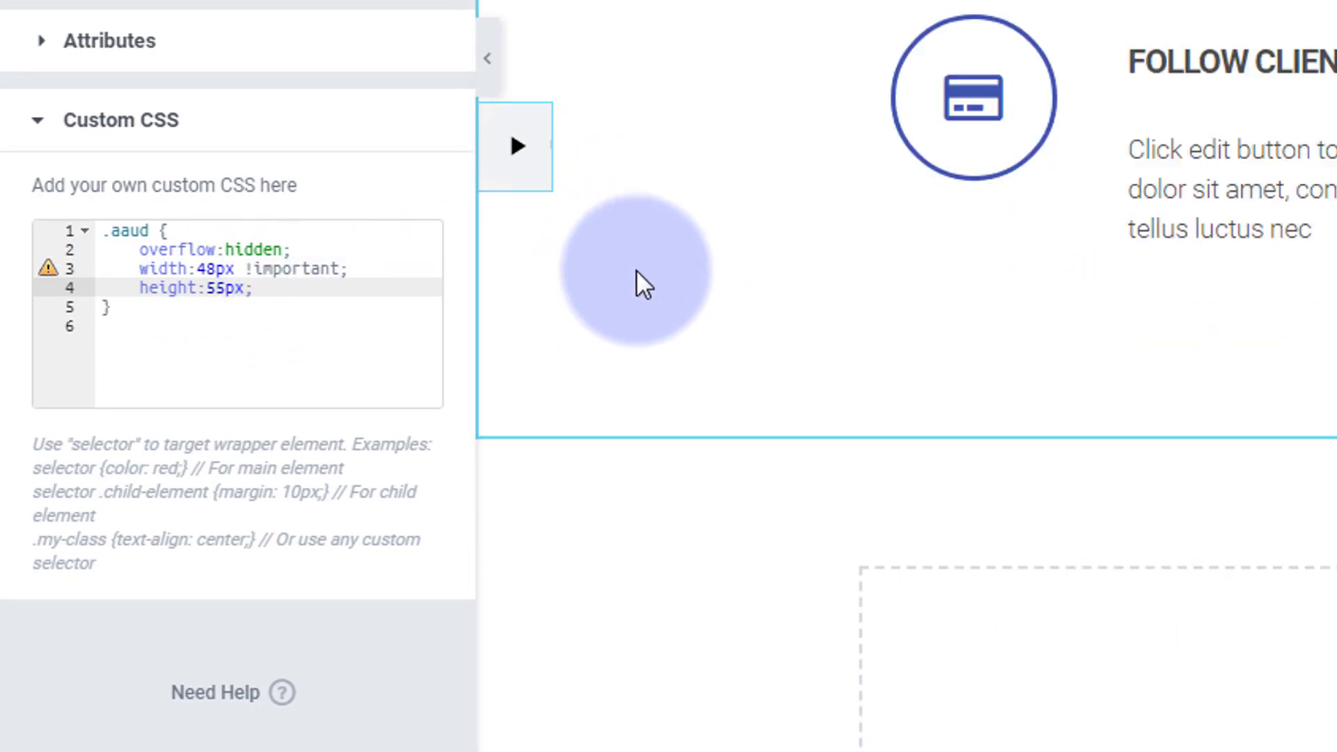
{"action": "scroll", "coordinate": [642, 323], "scroll_direction": "up", "scroll_amount": 3}
{"action": "scroll", "coordinate": [646, 323], "scroll_direction": "down", "scroll_amount": 3}
{"action": "scroll", "coordinate": [645, 323], "scroll_direction": "up", "scroll_amount": 3}
{"action": "scroll", "coordinate": [647, 316], "scroll_direction": "down", "scroll_amount": 3}
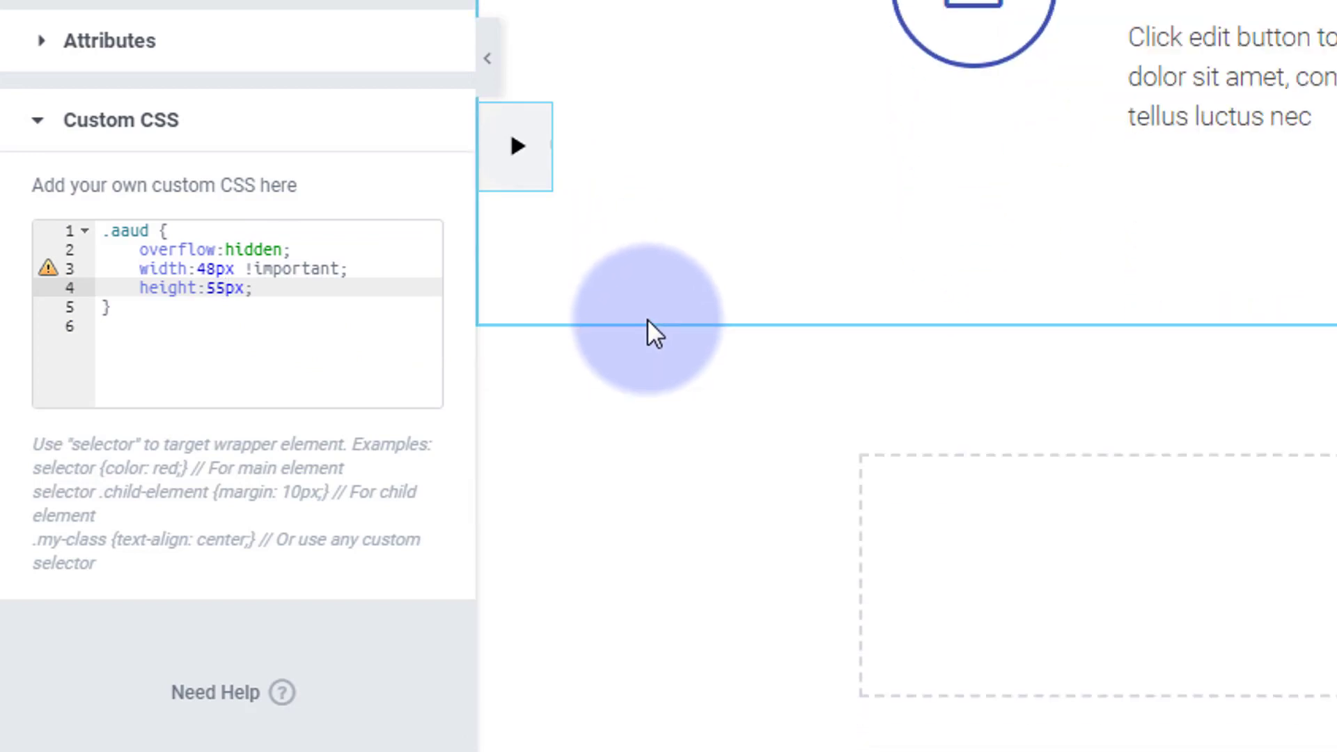
{"action": "scroll", "coordinate": [647, 318], "scroll_direction": "up", "scroll_amount": 3}
{"action": "scroll", "coordinate": [646, 319], "scroll_direction": "down", "scroll_amount": 3}
{"action": "scroll", "coordinate": [646, 319], "scroll_direction": "up", "scroll_amount": 3}
{"action": "scroll", "coordinate": [646, 317], "scroll_direction": "down", "scroll_amount": 1}
{"action": "scroll", "coordinate": [646, 316], "scroll_direction": "down", "scroll_amount": 3}
{"action": "scroll", "coordinate": [646, 316], "scroll_direction": "up", "scroll_amount": 3}
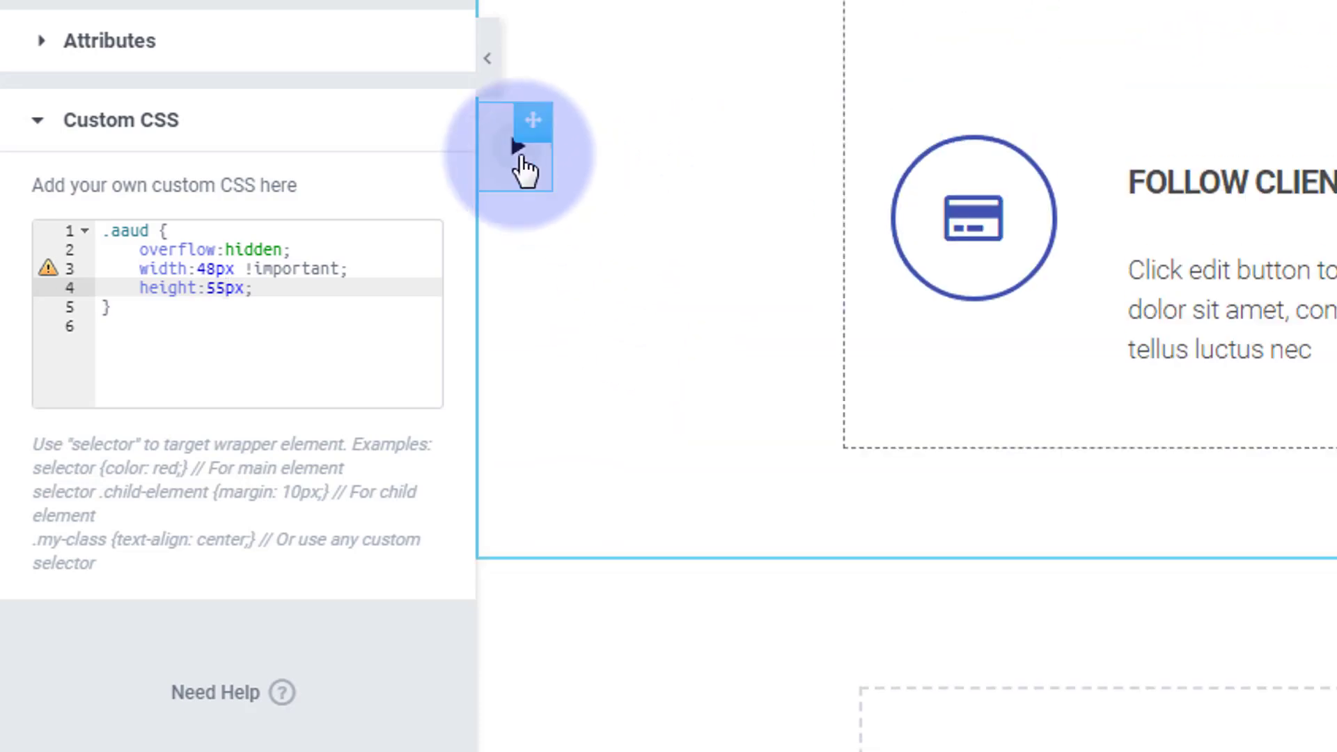
{"action": "scroll", "coordinate": [668, 278], "scroll_direction": "down", "scroll_amount": 3}
{"action": "scroll", "coordinate": [668, 278], "scroll_direction": "up", "scroll_amount": 3}
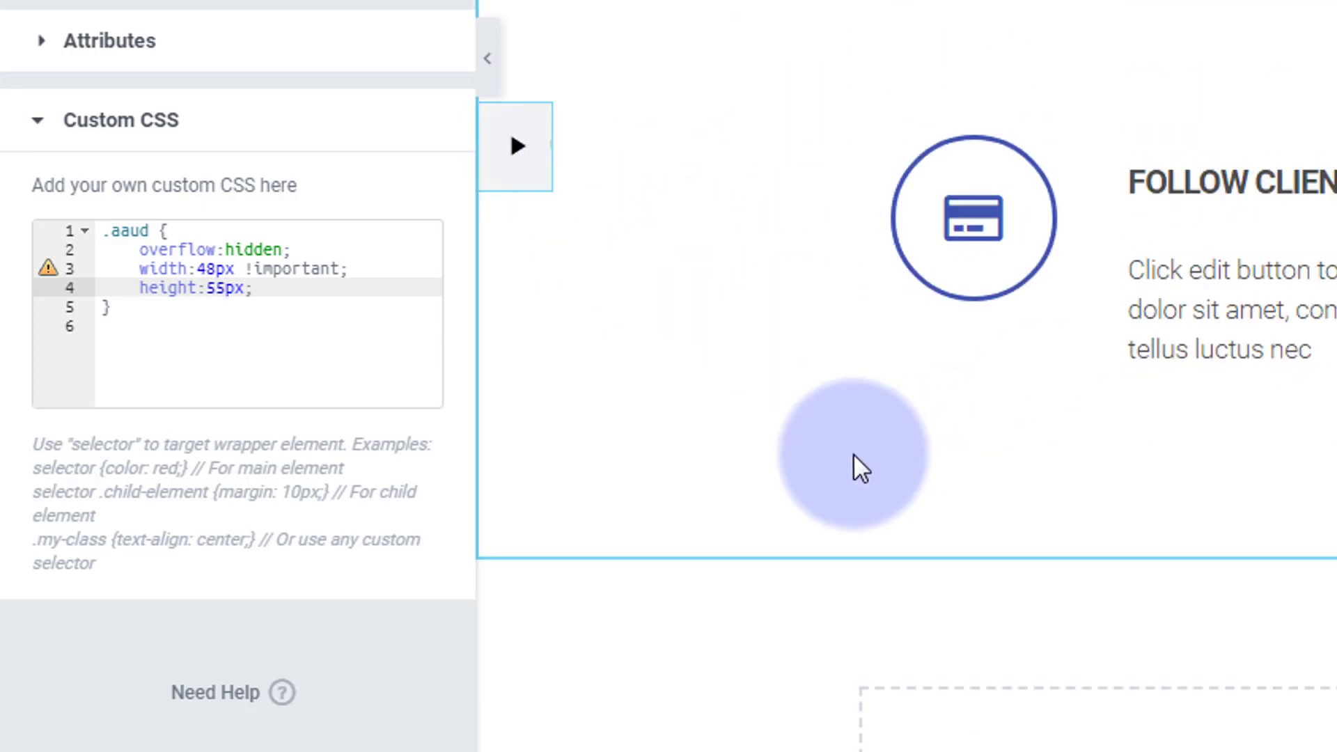
{"action": "left_click", "coordinate": [255, 287]}
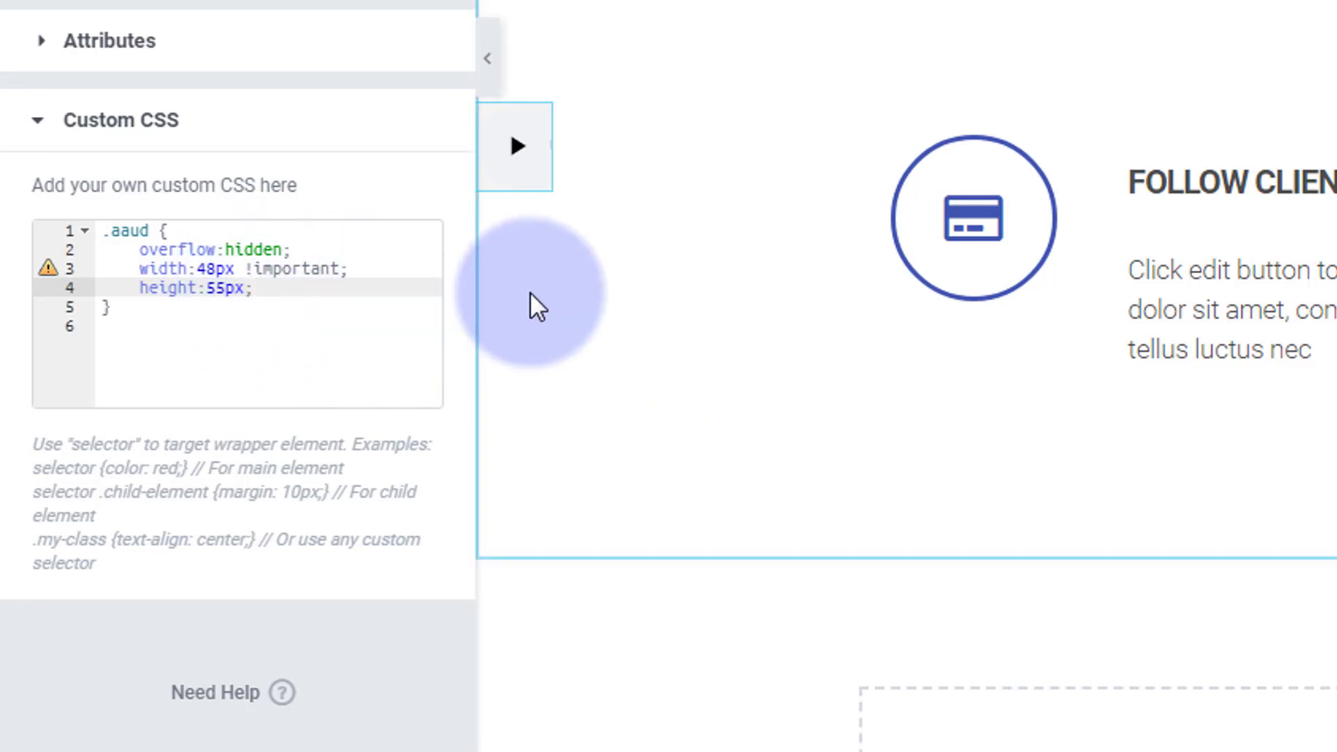
{"action": "key", "text": "Return"}
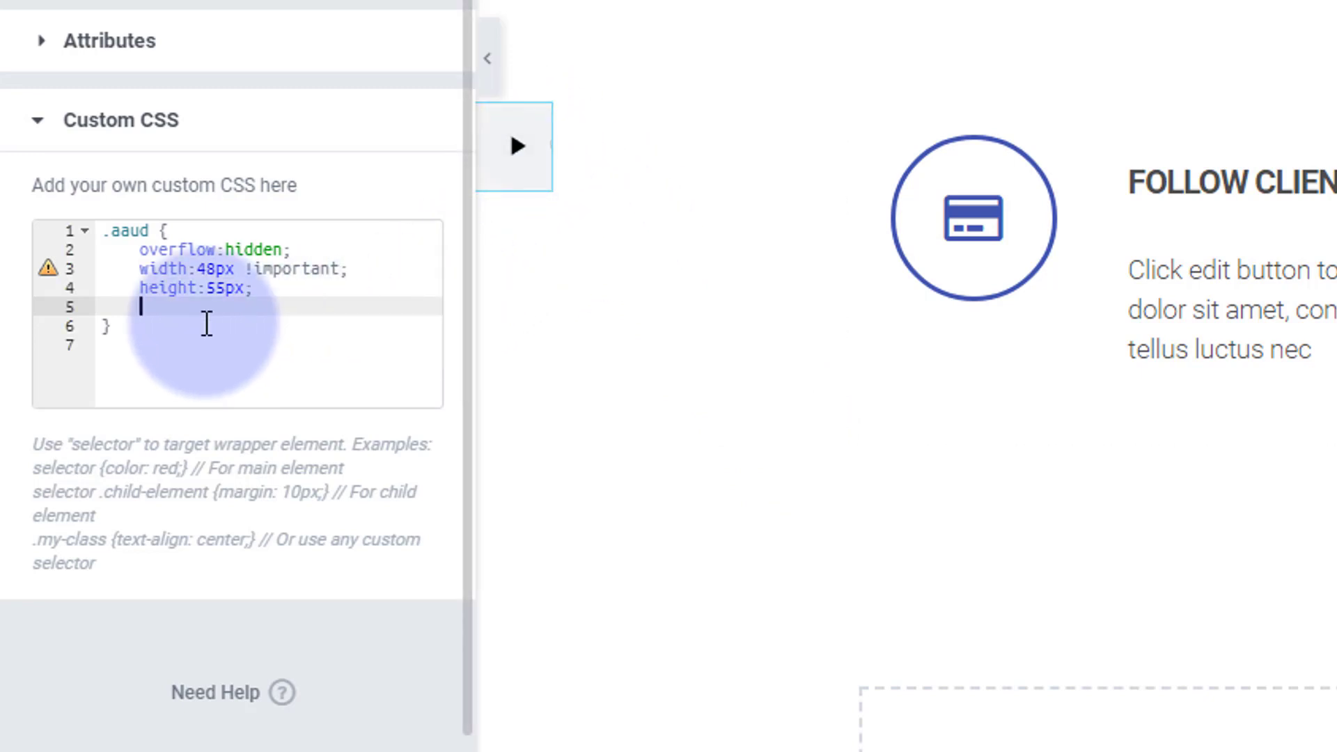
- Add a z-index of a long run of 9s to the .aaud rule, trimming a couple of digits
{"action": "type", "text": "z-"}
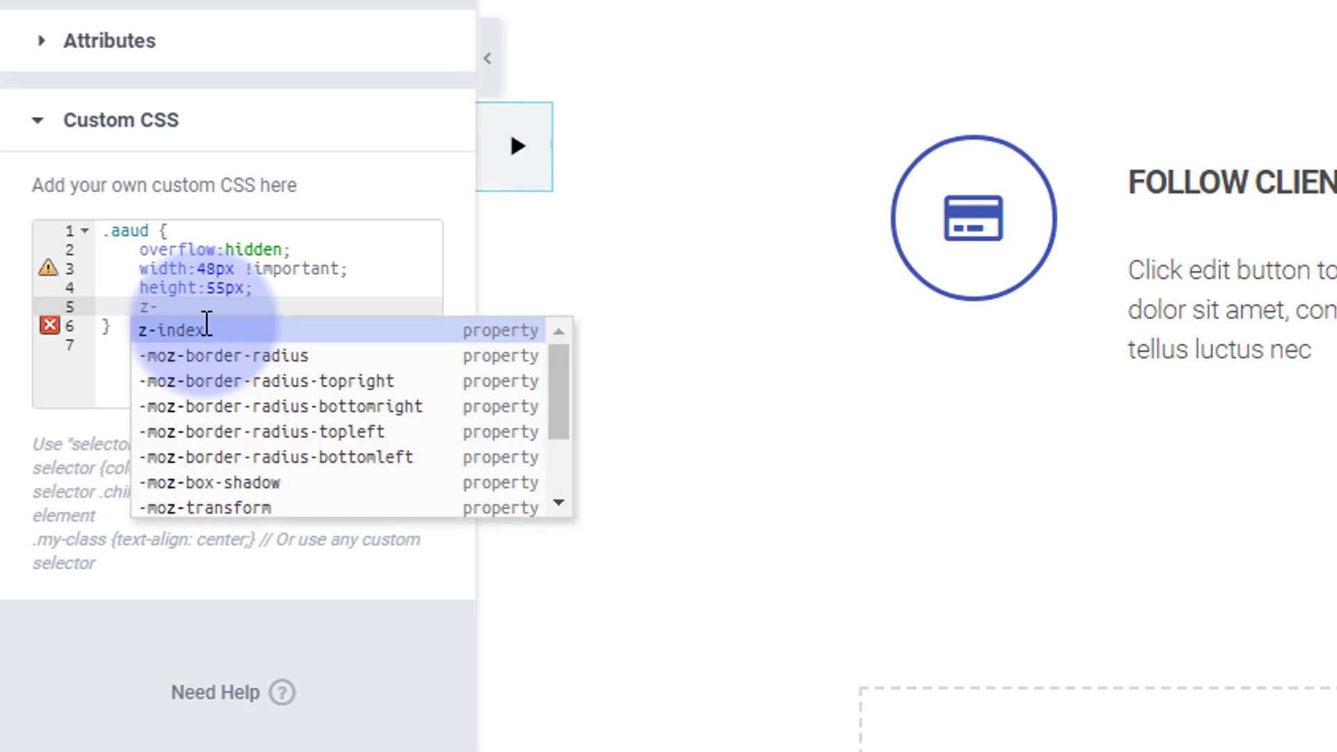
{"action": "type", "text": "inde"}
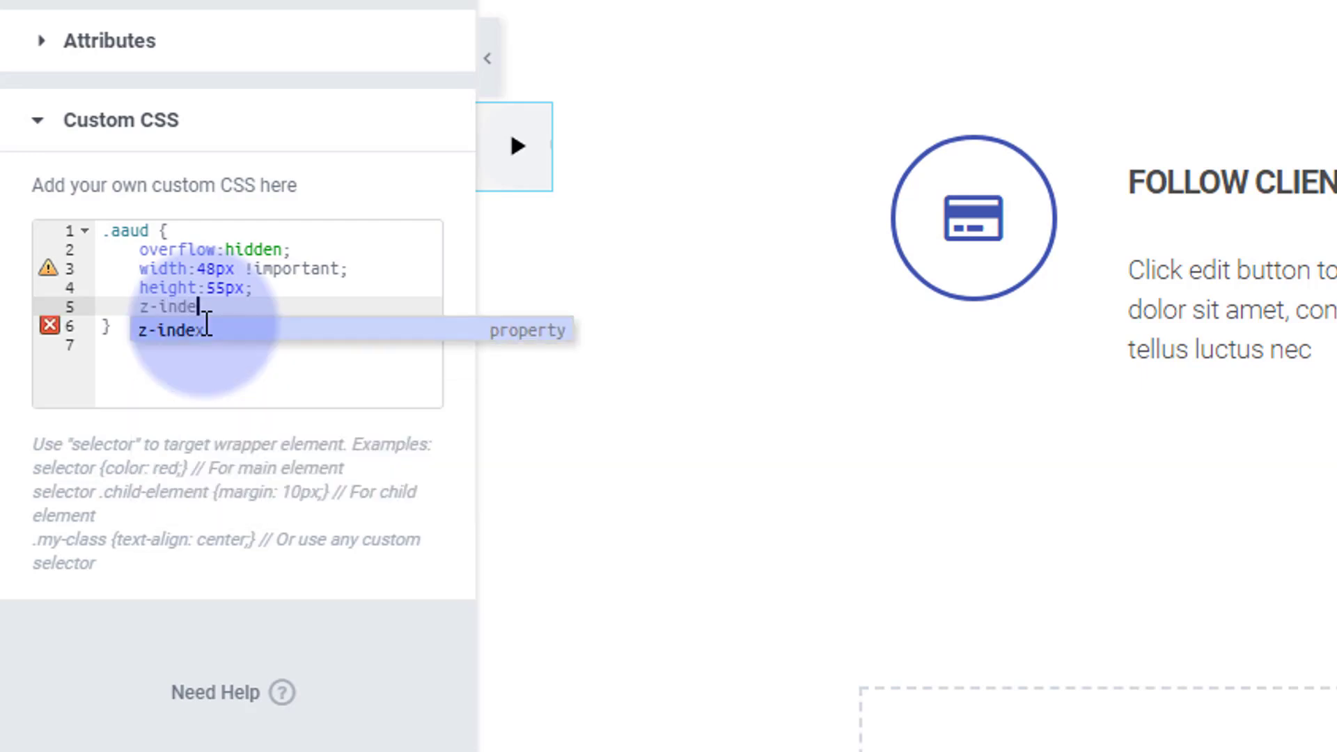
{"action": "type", "text": "x"}
{"action": "type", "text": ":9"}
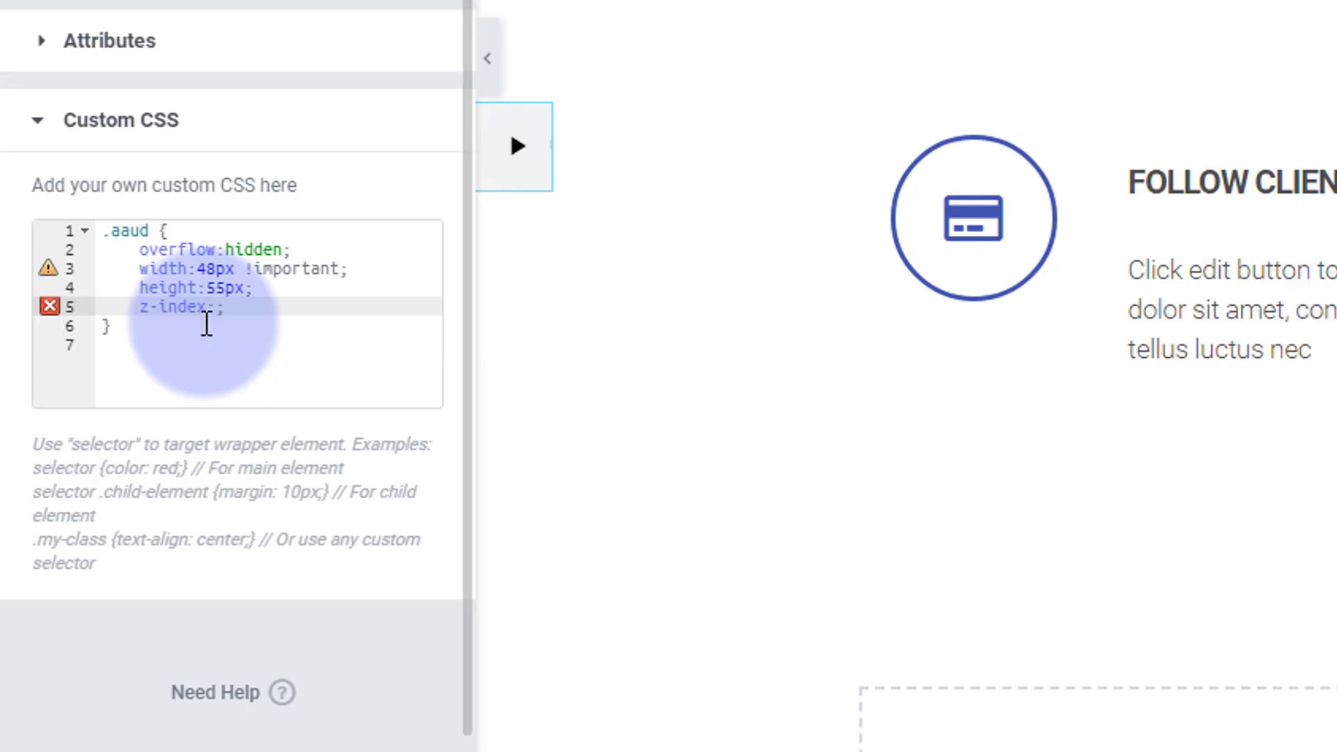
{"action": "type", "text": "99999999999999999999999"}
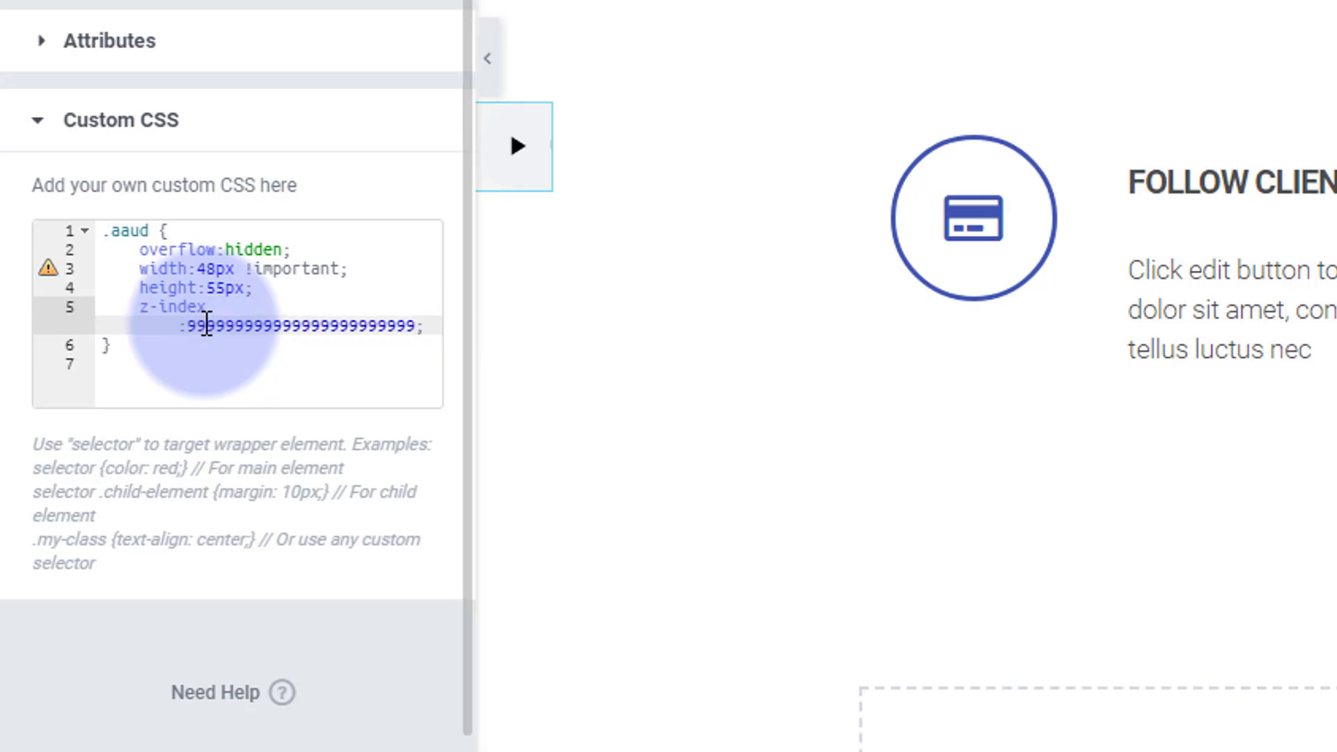
{"action": "key", "text": "BackSpace"}
{"action": "key", "text": "BackSpace"}
{"action": "key", "text": "BackSpace"}
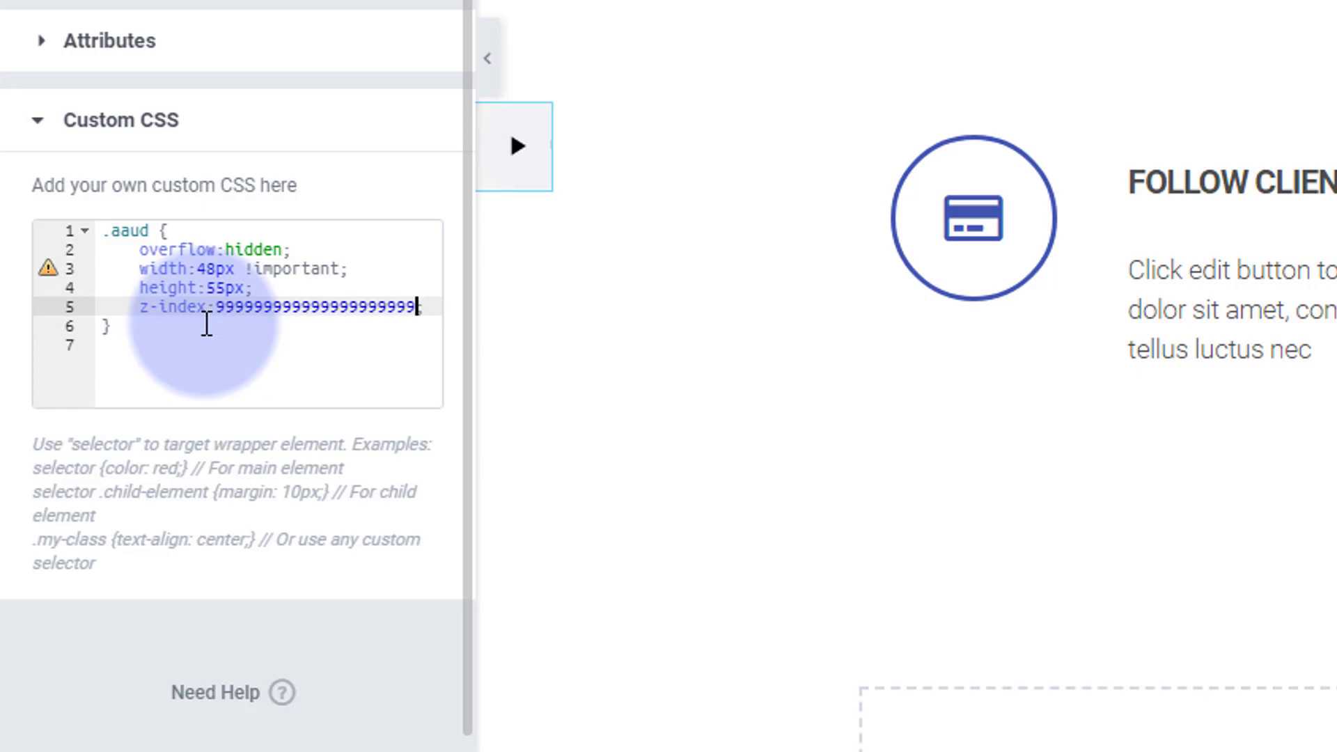
{"action": "key", "text": "BackSpace"}
{"action": "key", "text": "BackSpace"}
{"action": "key", "text": "BackSpace"}
{"action": "key", "text": "BackSpace"}
{"action": "key", "text": "BackSpace"}
{"action": "key", "text": "BackSpace"}
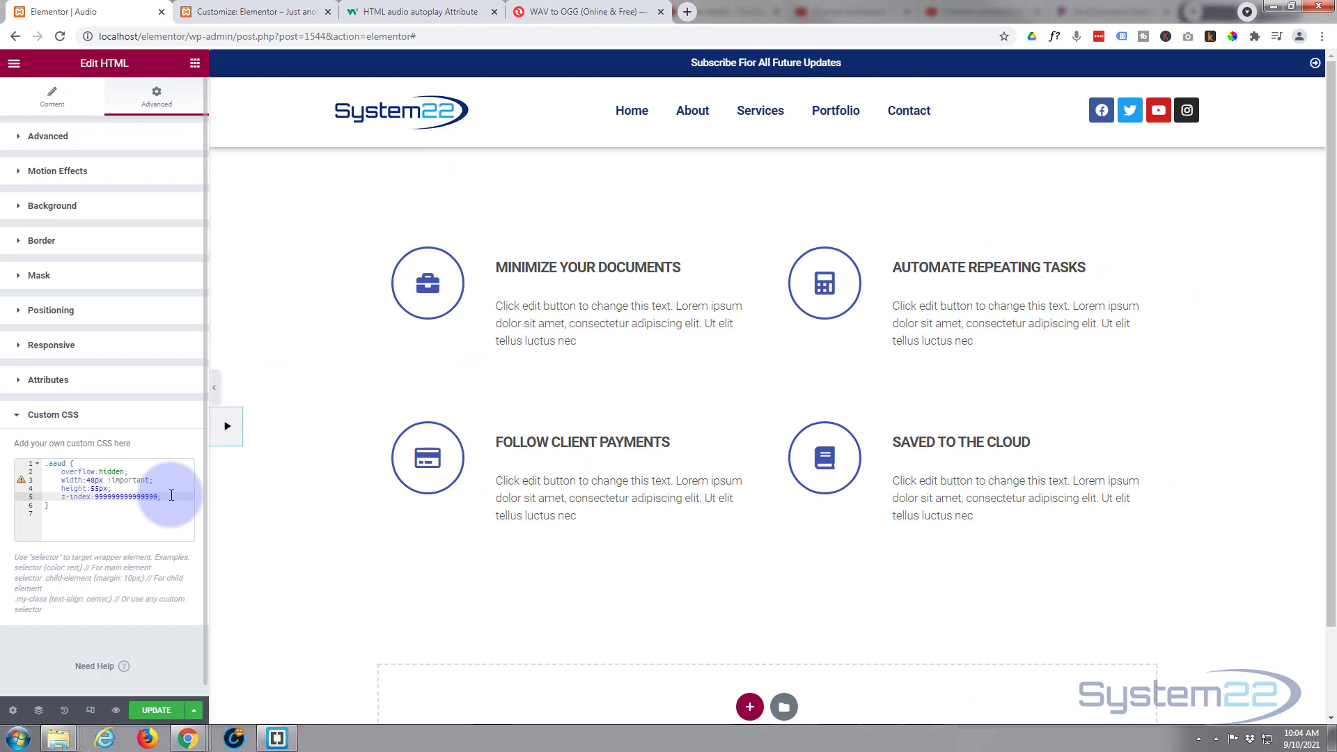
- Update and preview the page, then test the left-edge audio button: pause, play, pause
{"action": "left_click", "coordinate": [154, 710]}
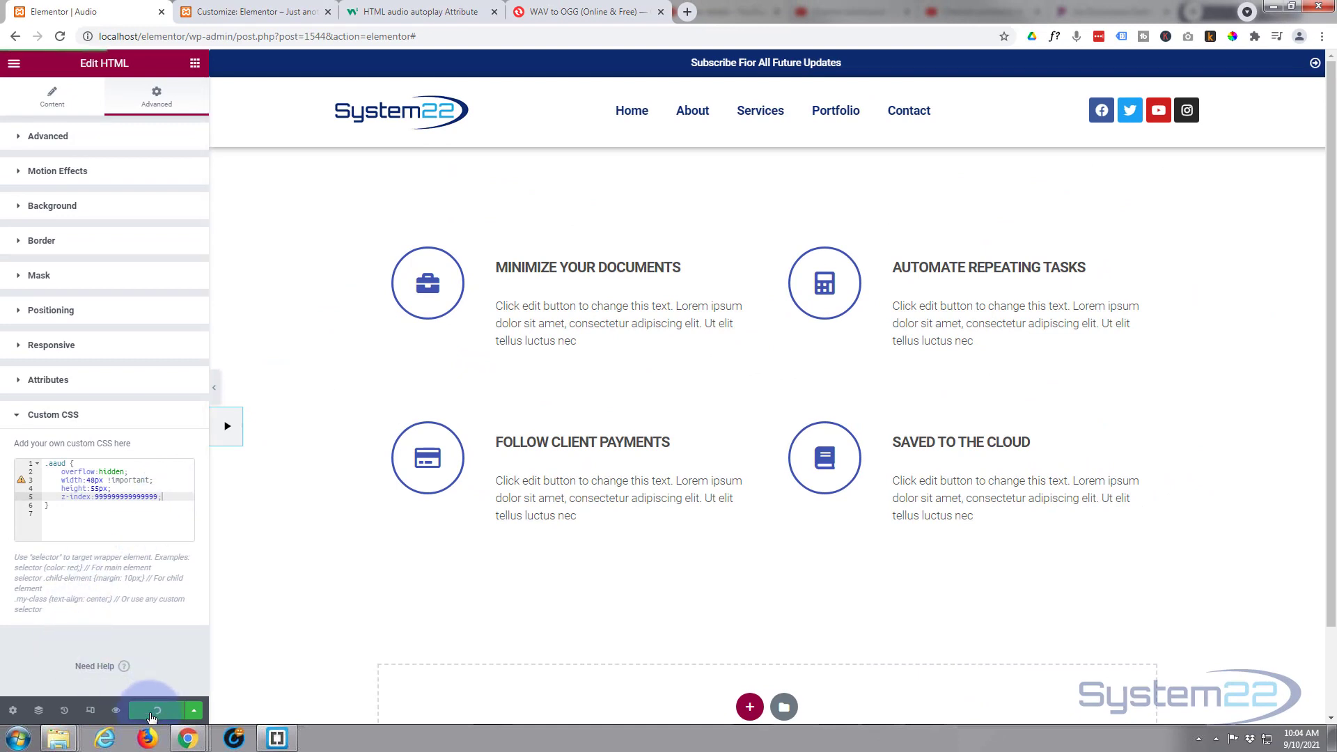
{"action": "left_click", "coordinate": [117, 712]}
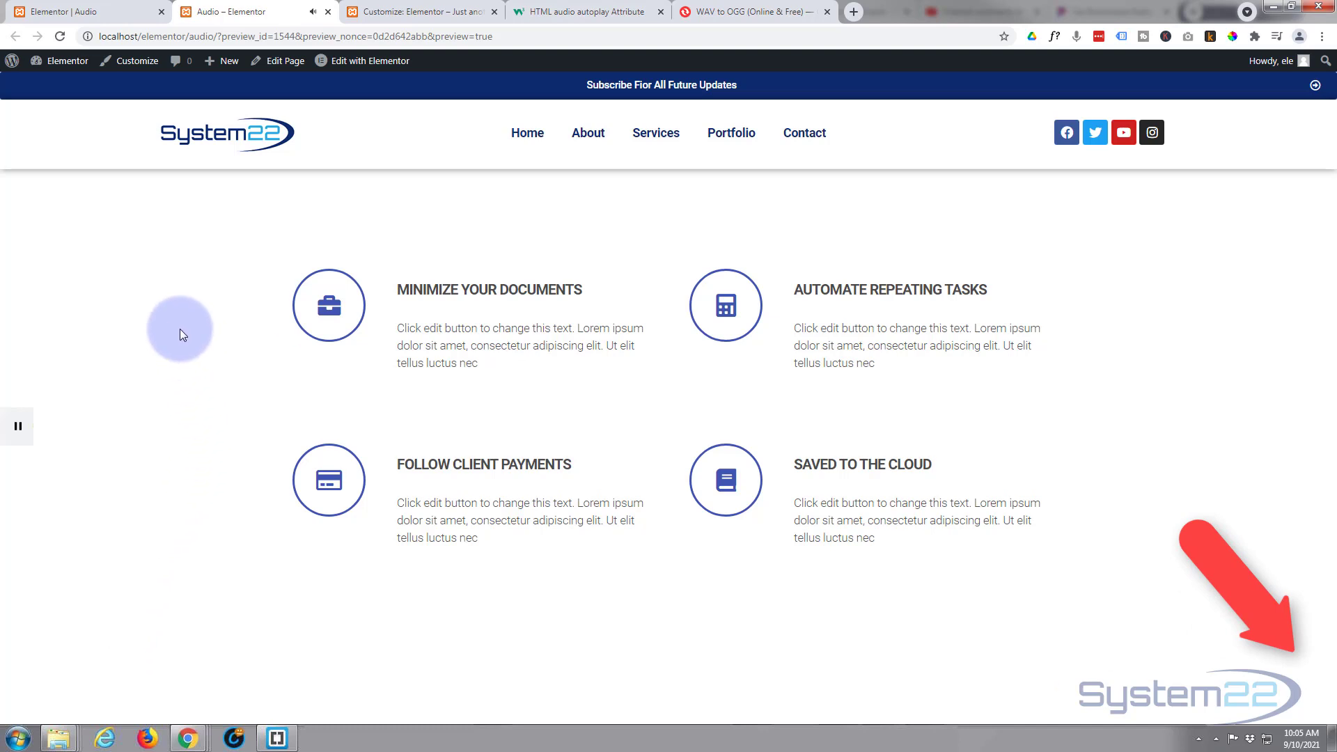
{"action": "left_click", "coordinate": [17, 426]}
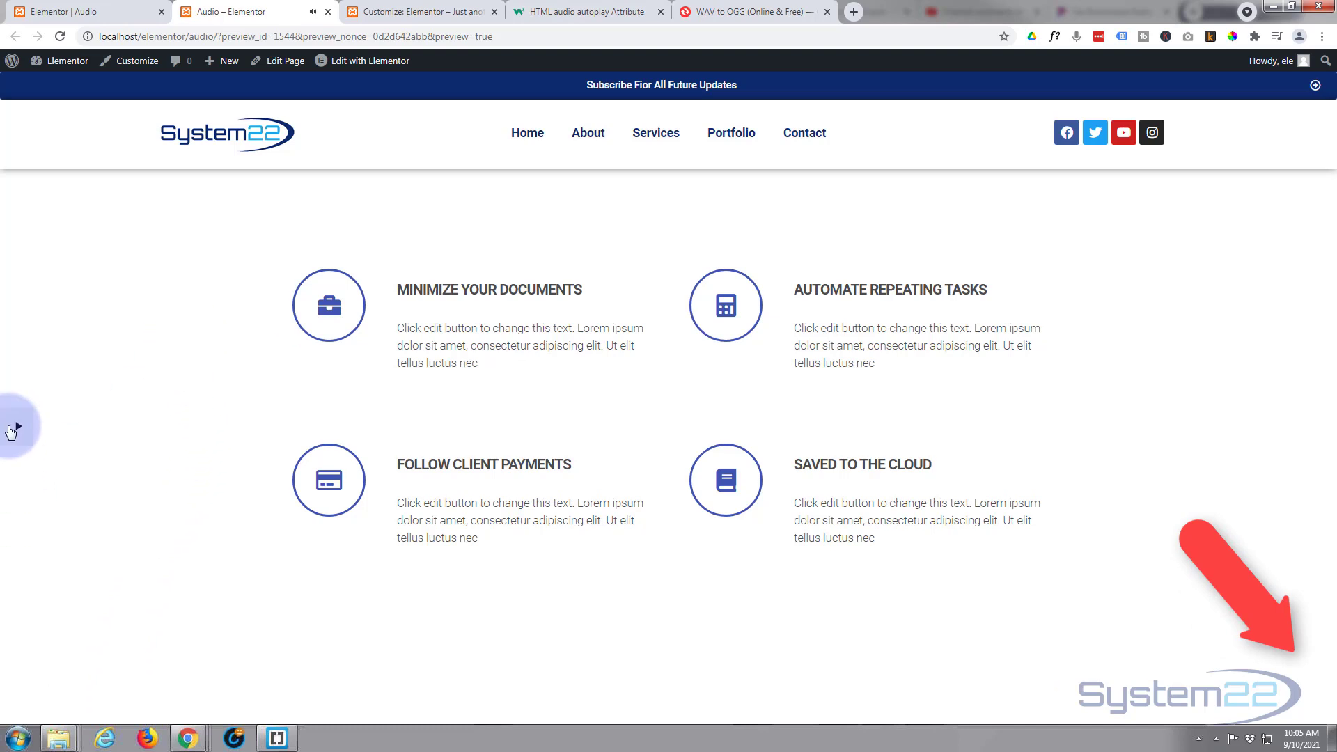
{"action": "left_click", "coordinate": [17, 426]}
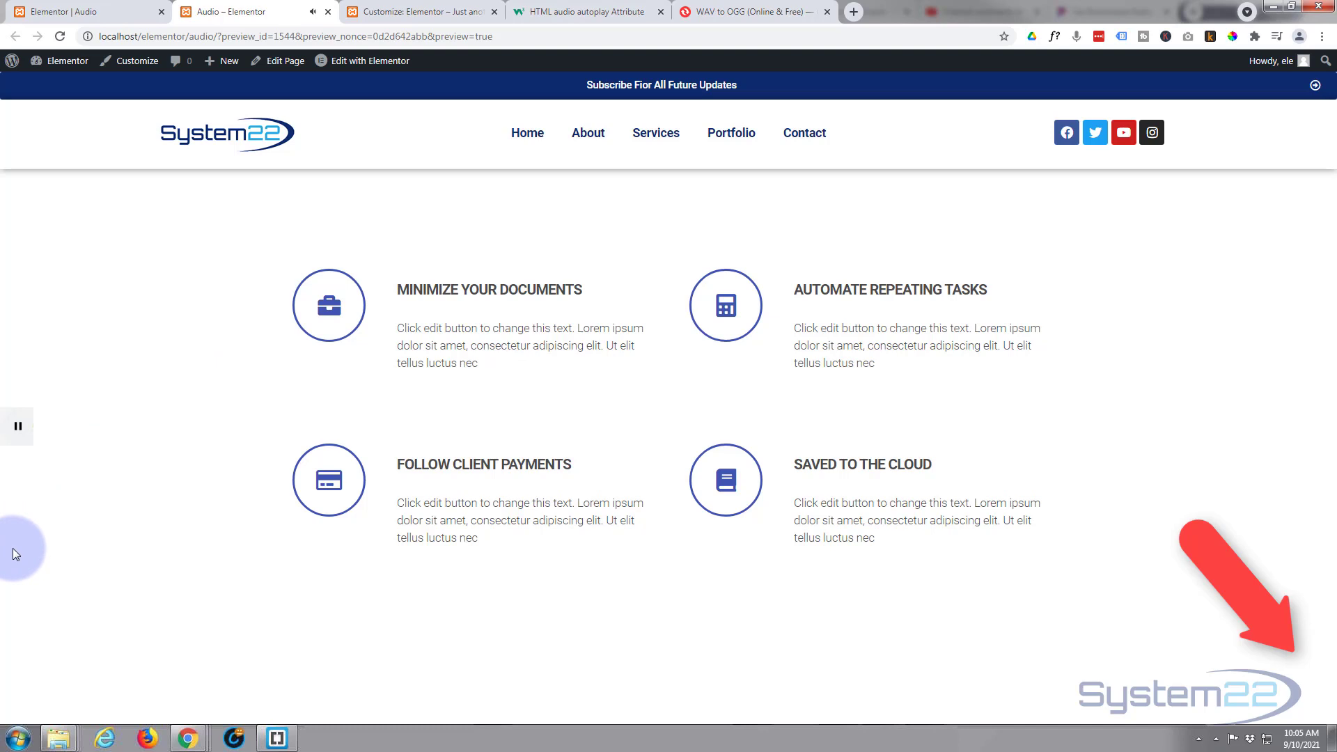
{"action": "left_click", "coordinate": [19, 428]}
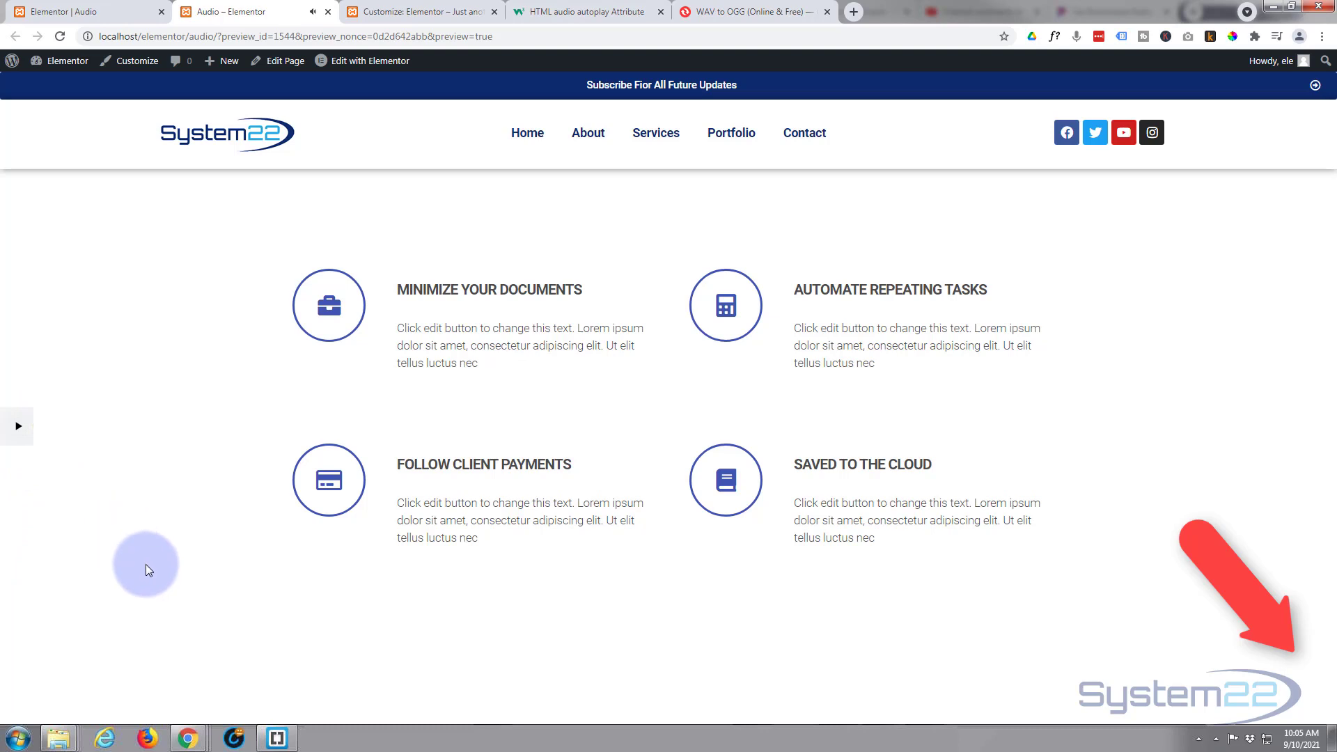